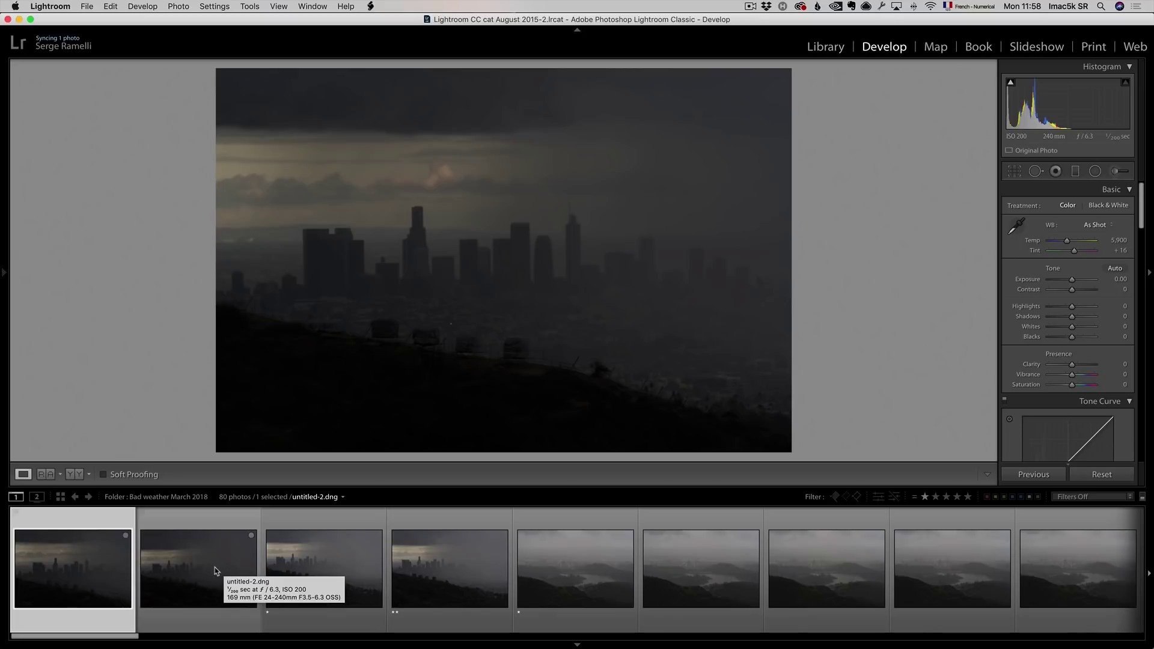
Step through the skyline shots, zooming in on the hillside domes, and open untitled-4.dng
{"action": "left_click", "coordinate": [217, 571]}
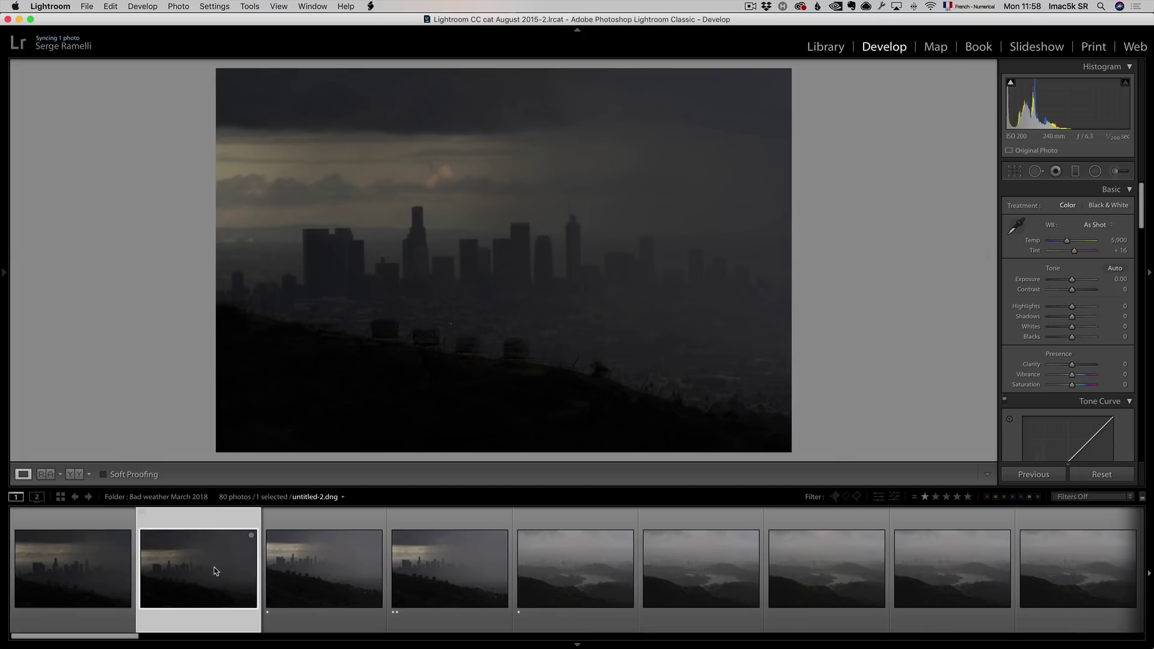
{"action": "left_click", "coordinate": [329, 564]}
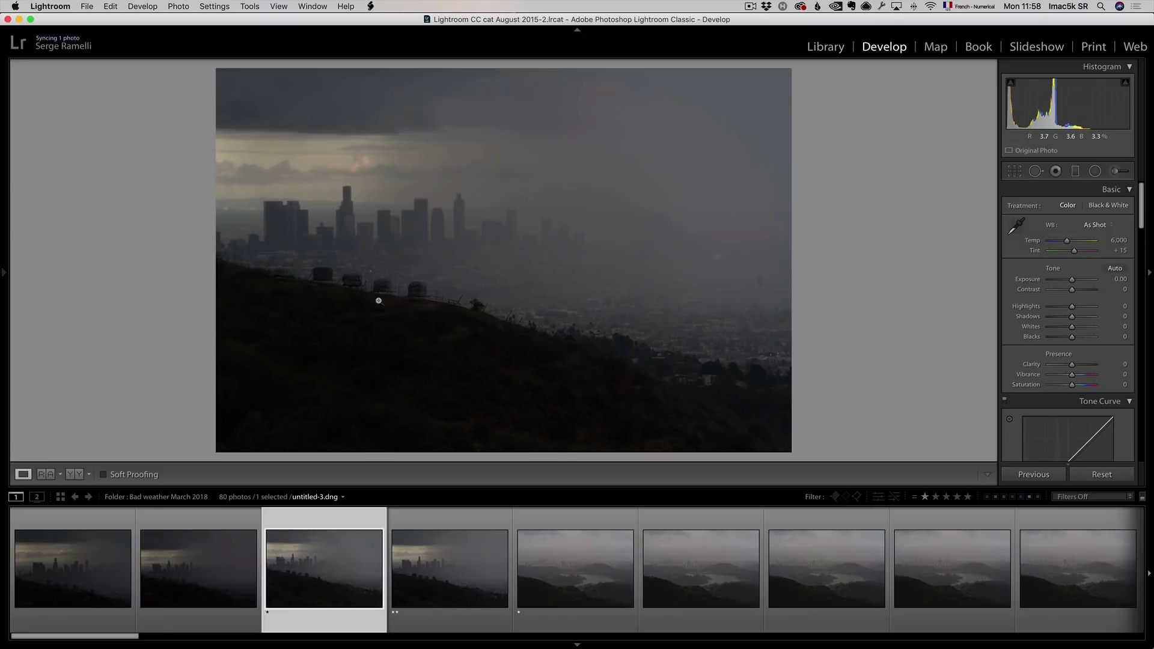
{"action": "left_click", "coordinate": [399, 252]}
{"action": "left_click", "coordinate": [451, 359]}
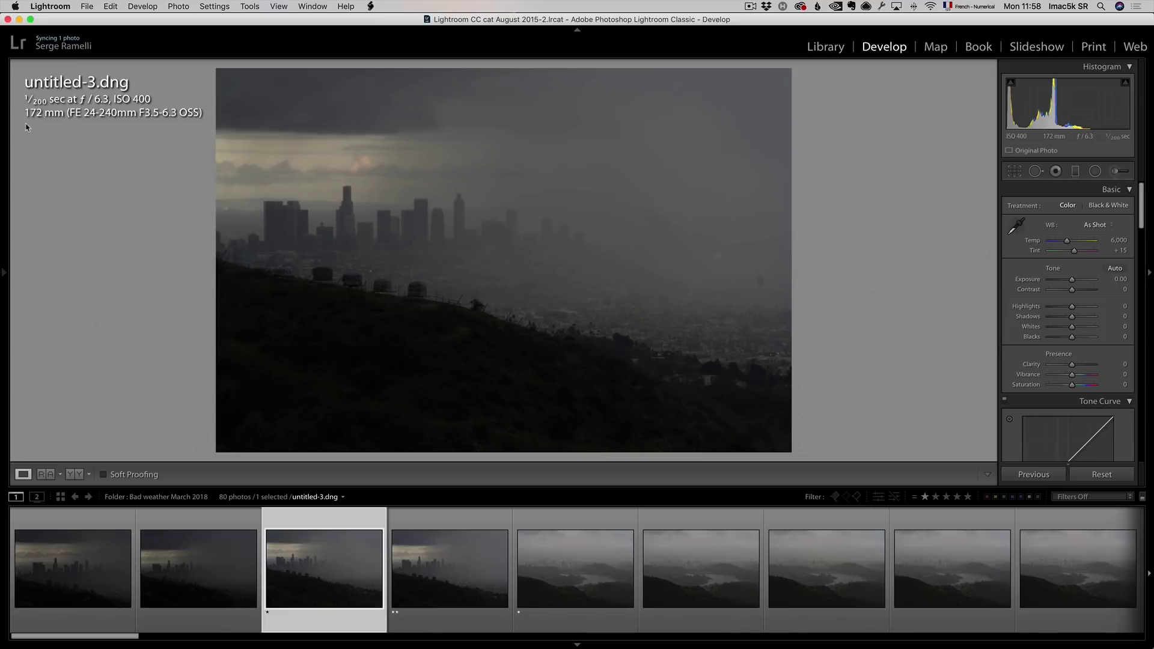
{"action": "left_click", "coordinate": [426, 289]}
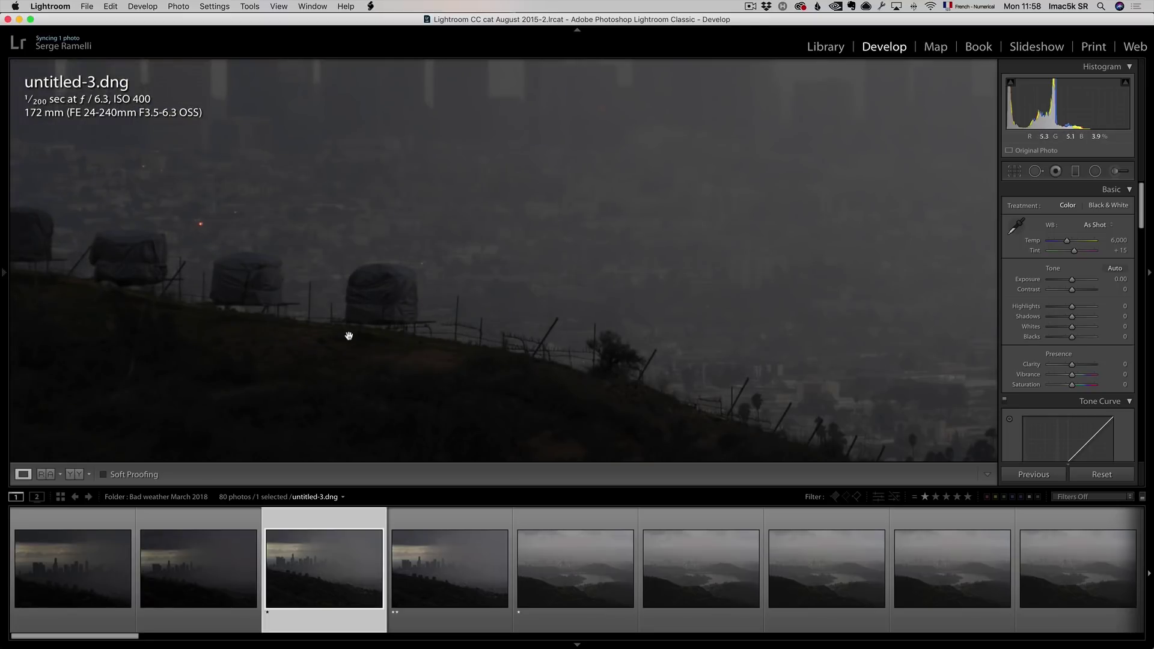
{"action": "left_click", "coordinate": [395, 224]}
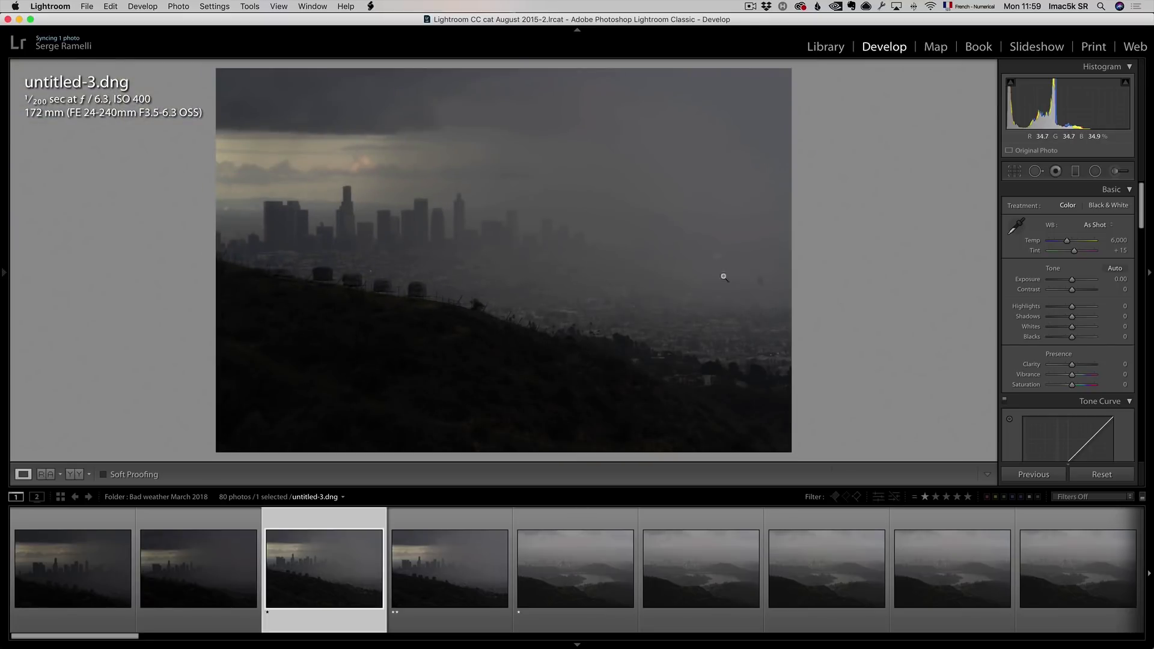
{"action": "left_click", "coordinate": [437, 568]}
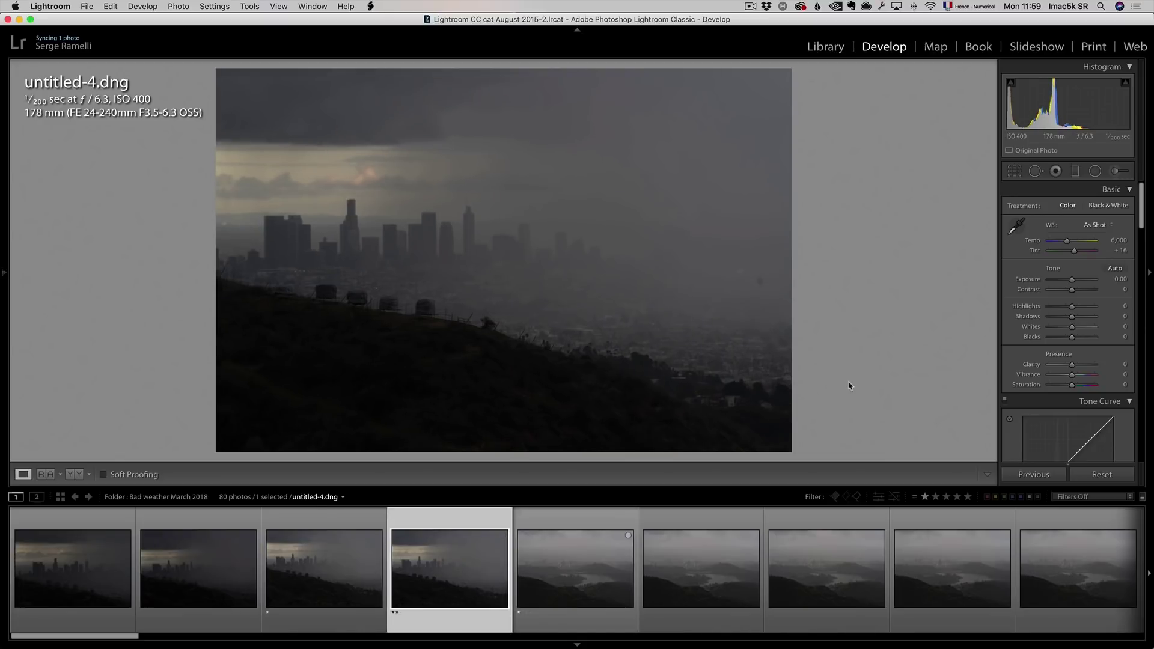
Apply the BW Linear Circle Light preset from 1 SPECIAL EFFECTS to untitled-4
{"action": "left_click", "coordinate": [4, 272]}
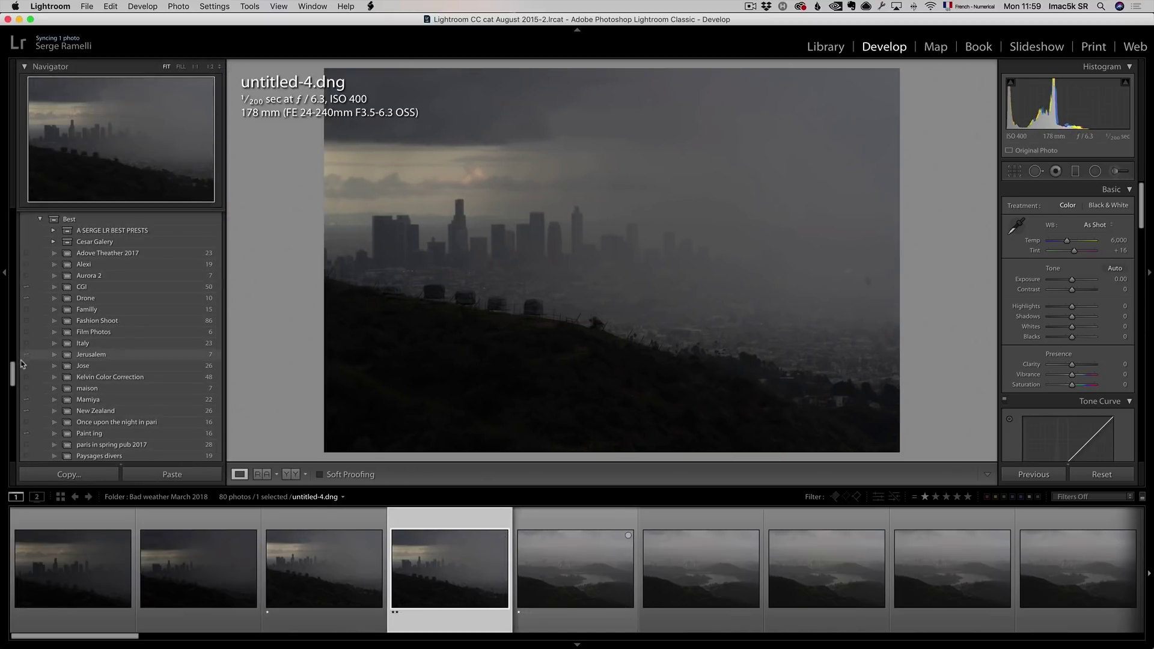
{"action": "left_click_drag", "start_coordinate": [12, 370], "coordinate": [8, 227]}
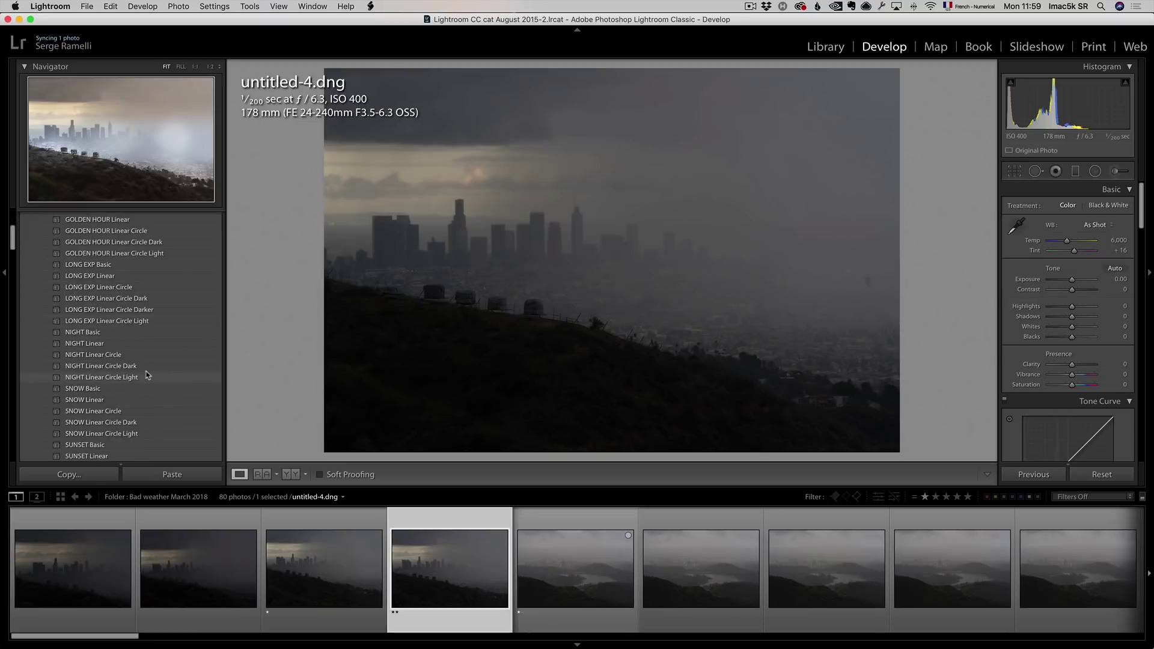
{"action": "scroll", "coordinate": [135, 364], "scroll_direction": "up", "scroll_amount": 3}
{"action": "left_click", "coordinate": [42, 241]}
{"action": "left_click", "coordinate": [53, 275]}
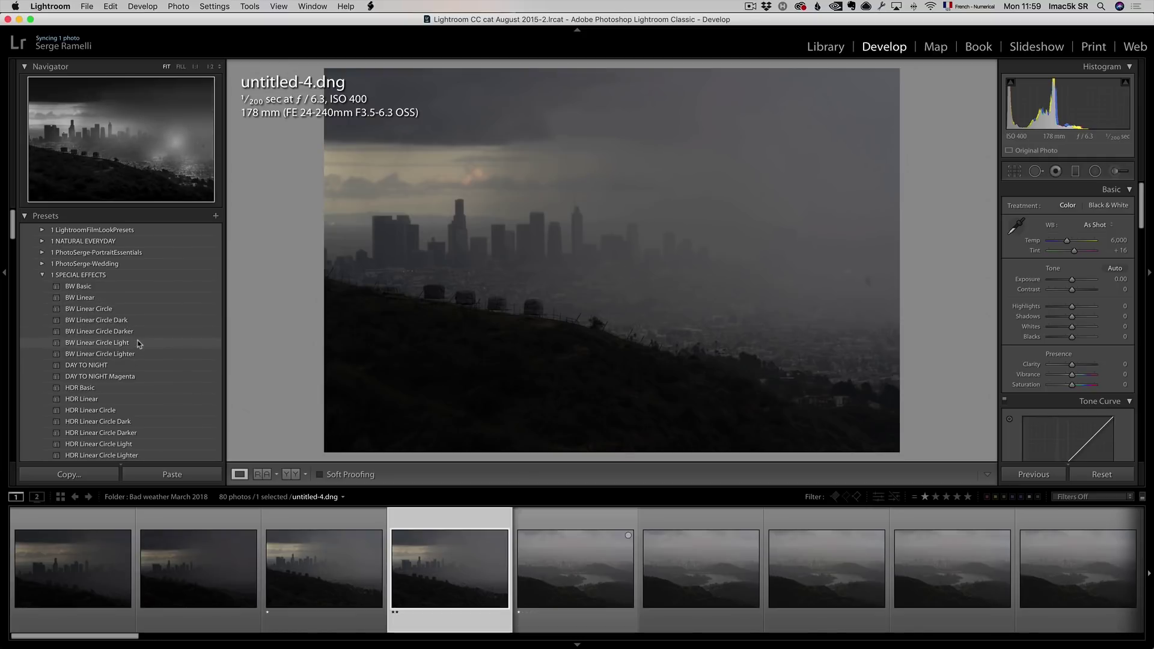
{"action": "left_click", "coordinate": [79, 345]}
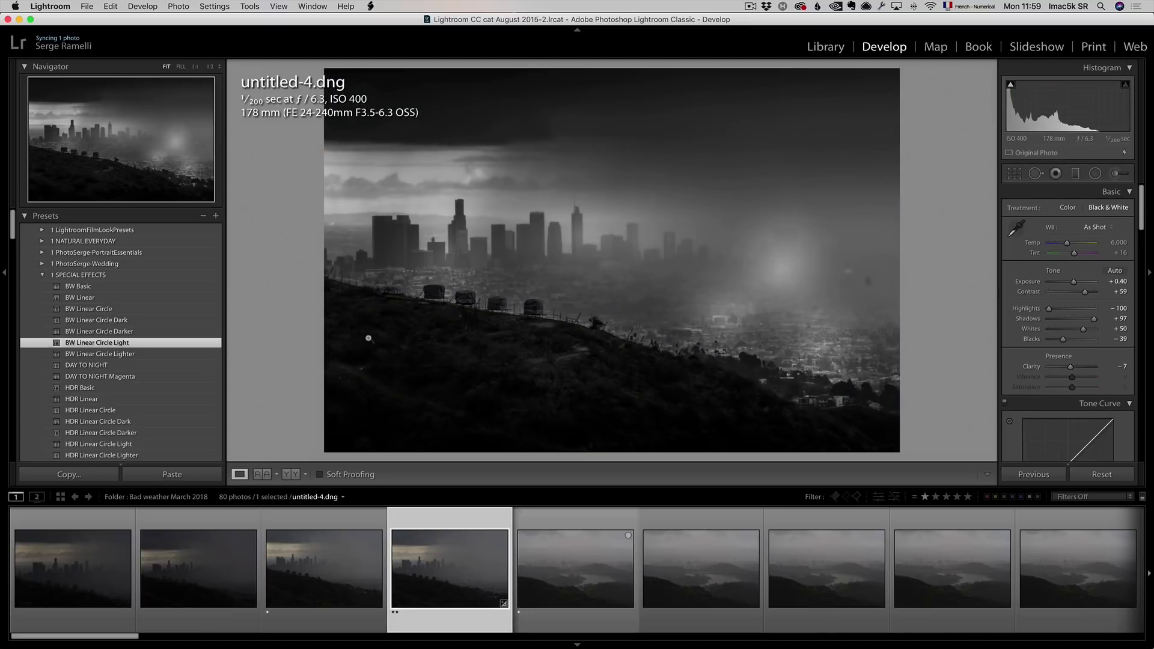
Delete the three radial glows over the right side of the city
{"action": "left_click", "coordinate": [1093, 173]}
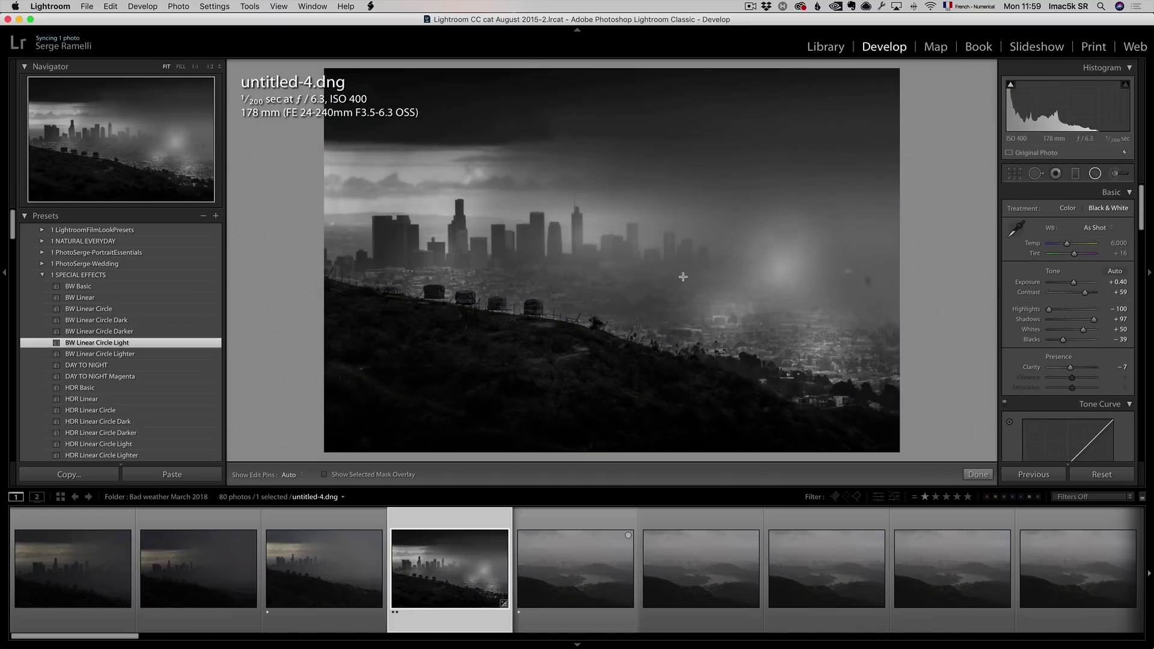
{"action": "left_click", "coordinate": [780, 270]}
{"action": "left_click_drag", "start_coordinate": [779, 271], "coordinate": [628, 282]}
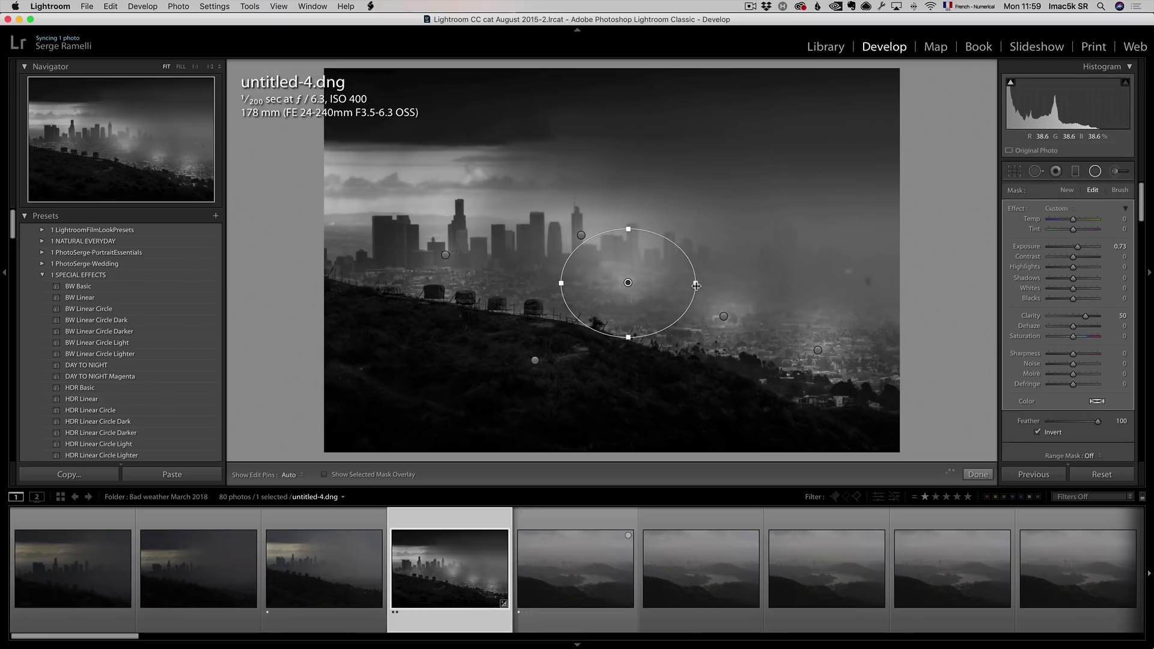
{"action": "key", "text": "Delete"}
{"action": "left_click", "coordinate": [723, 316]}
{"action": "key", "text": "Delete"}
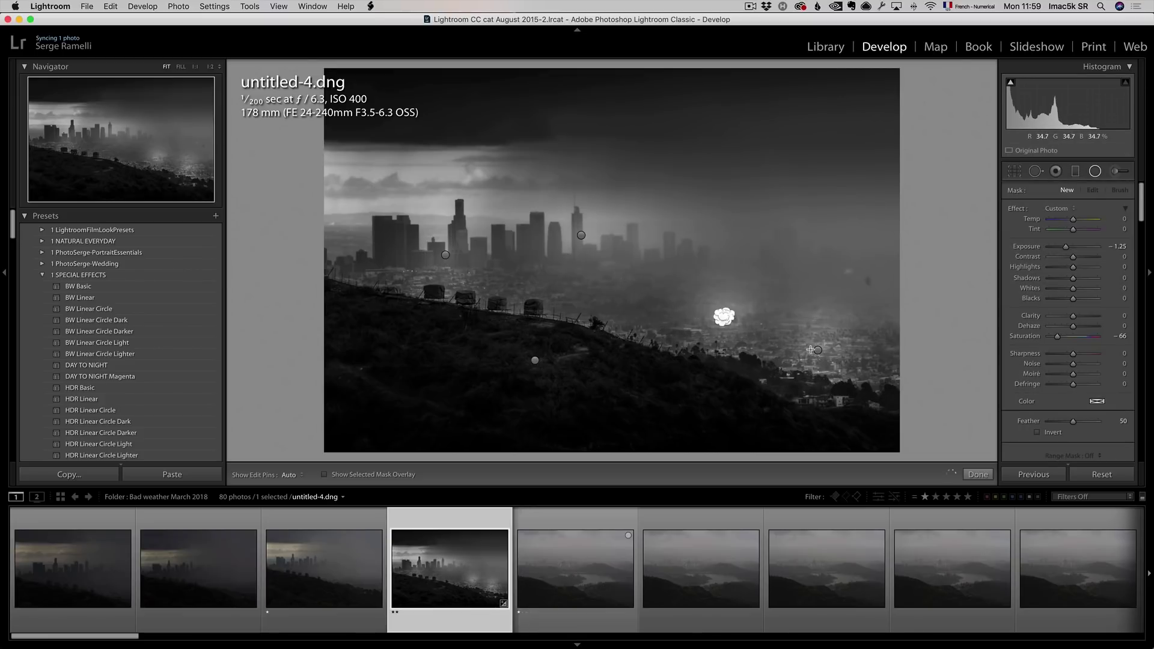
{"action": "left_click", "coordinate": [818, 349]}
{"action": "key", "text": "Delete"}
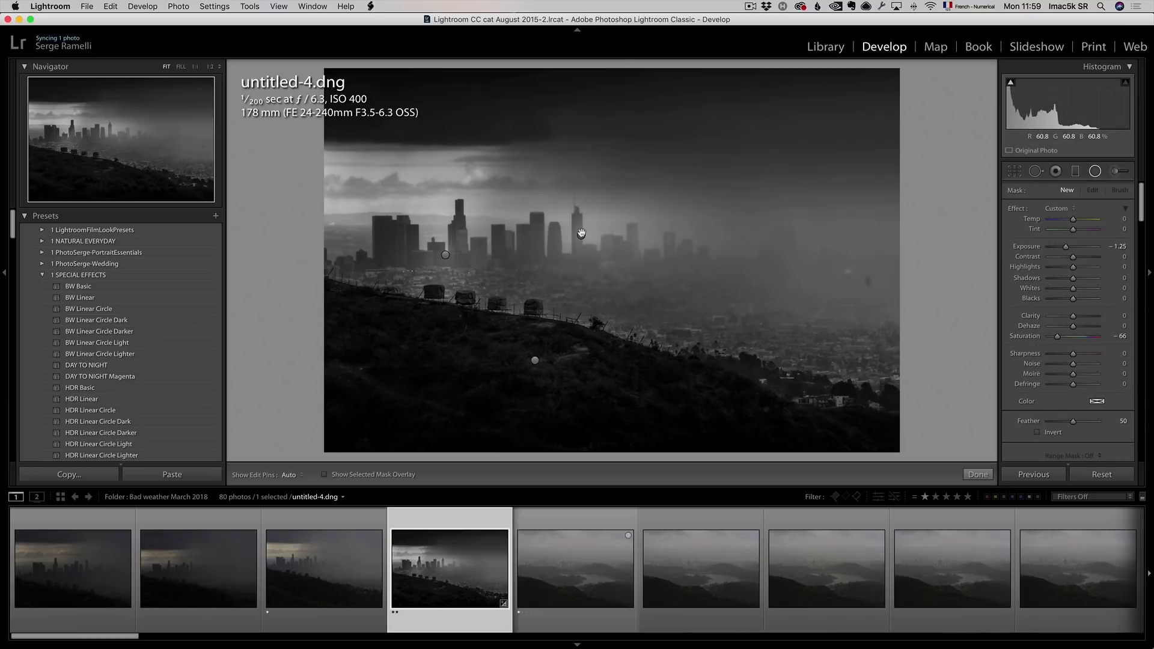
Move the remaining upper radial filter up-left into the clouds and finish the Radial Filter
{"action": "left_click", "coordinate": [581, 235]}
{"action": "left_click_drag", "start_coordinate": [572, 235], "coordinate": [514, 195]}
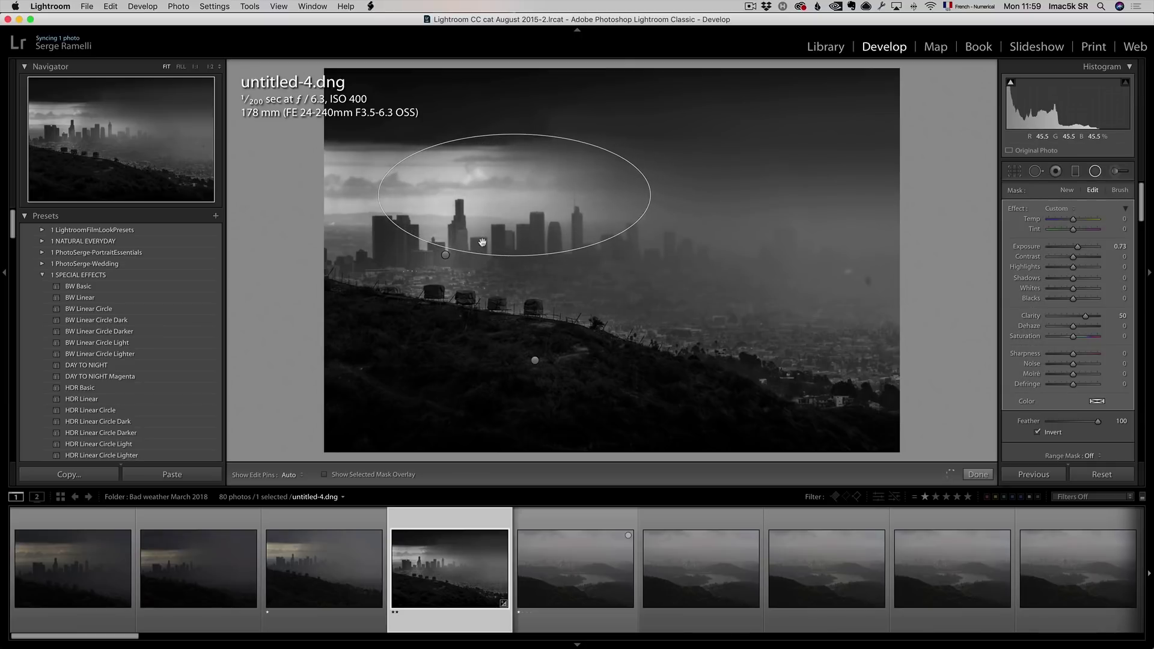
{"action": "left_click", "coordinate": [752, 277]}
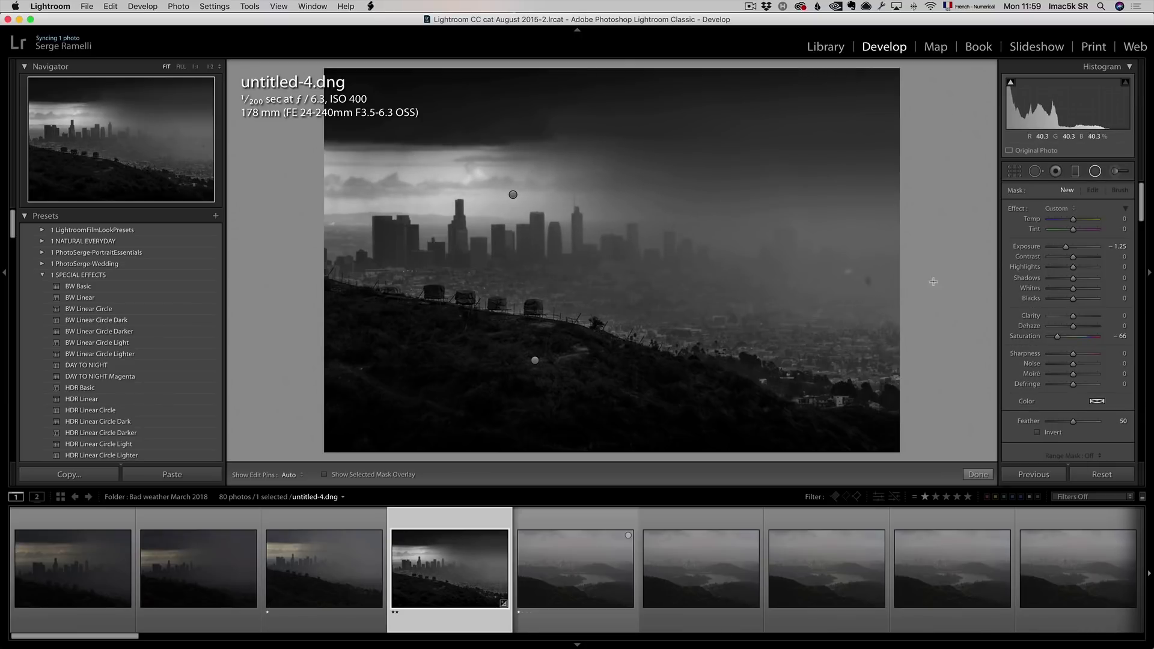
{"action": "left_click", "coordinate": [1034, 172]}
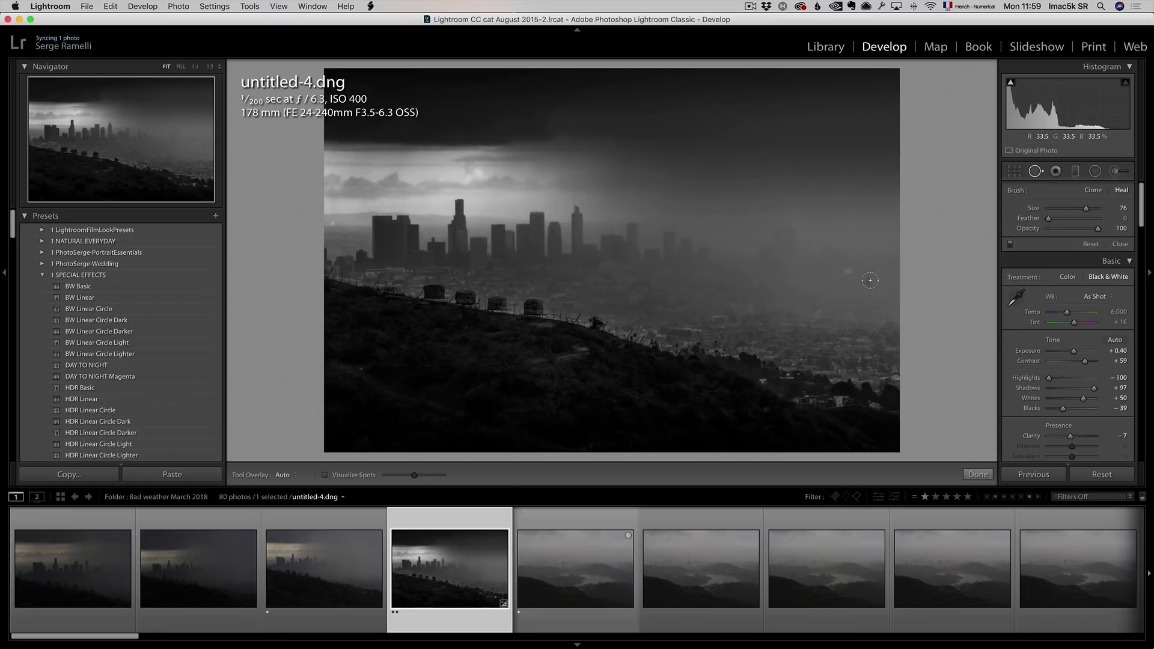
{"action": "left_click", "coordinate": [978, 474]}
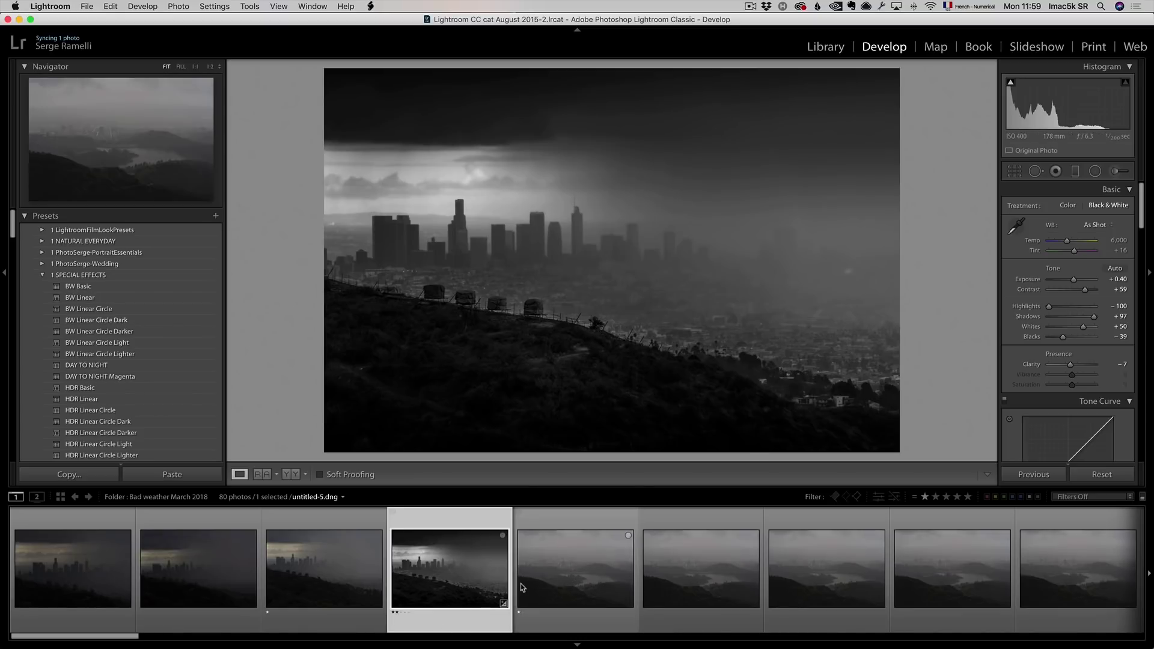
Browse the foggy lake, hilltop cross, lone tree and flag shots, ending on untitled-17
{"action": "left_click", "coordinate": [570, 582]}
{"action": "left_click_drag", "start_coordinate": [99, 640], "coordinate": [166, 637]}
{"action": "left_click", "coordinate": [283, 586]}
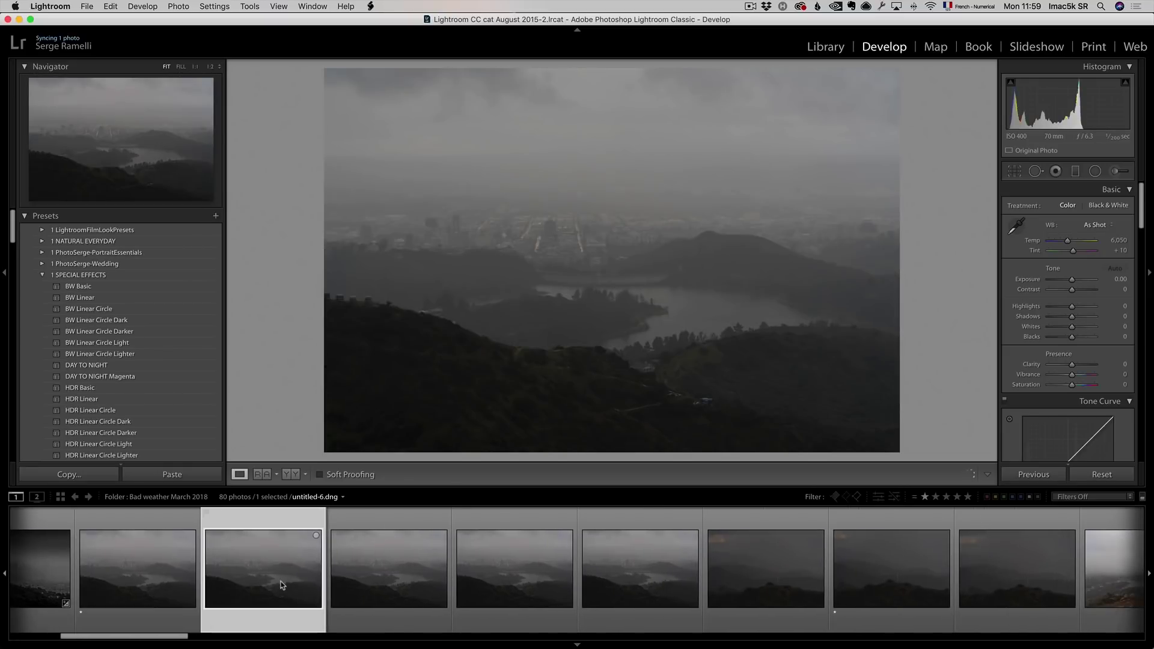
{"action": "left_click", "coordinate": [626, 570]}
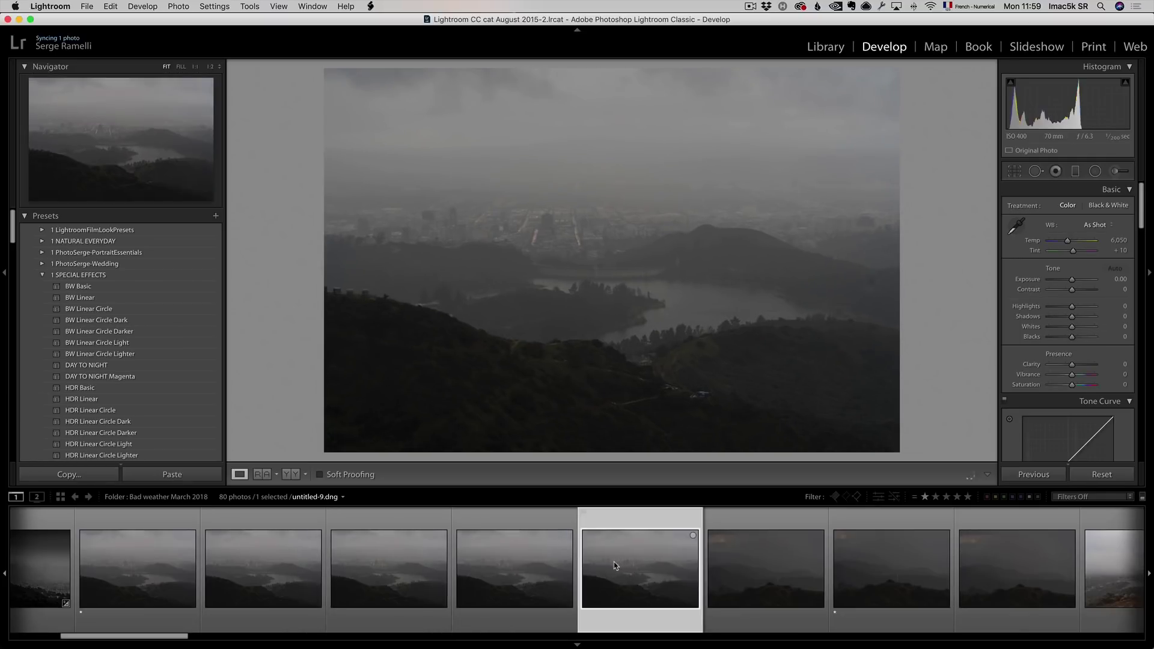
{"action": "left_click", "coordinate": [882, 568]}
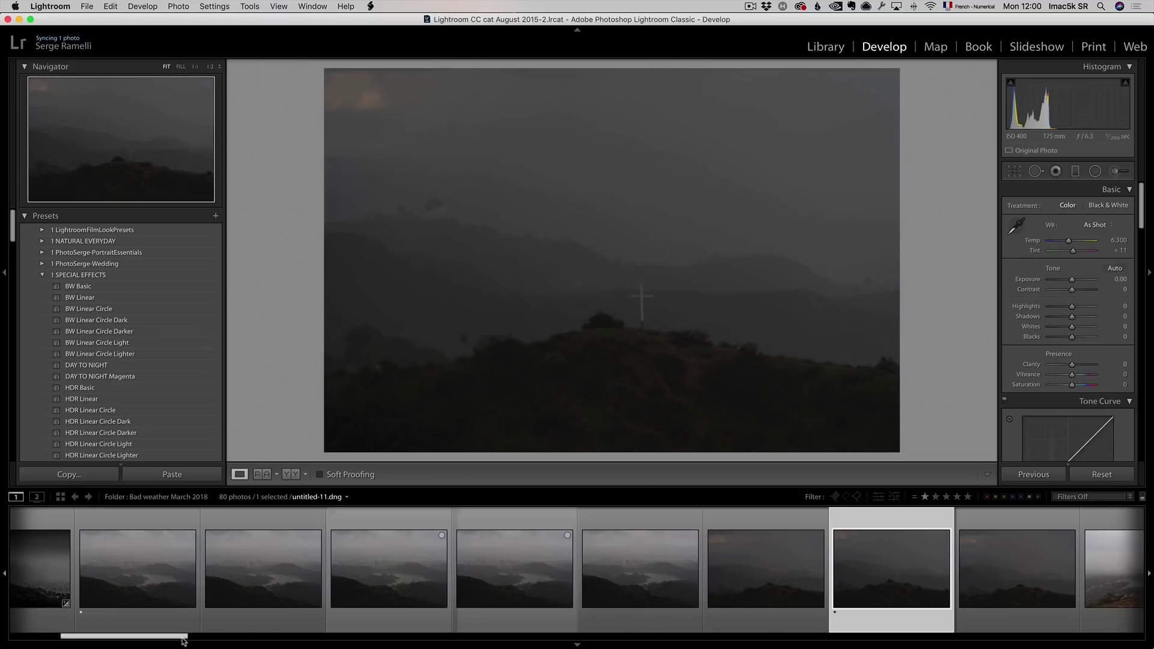
{"action": "left_click_drag", "start_coordinate": [203, 637], "coordinate": [261, 640]}
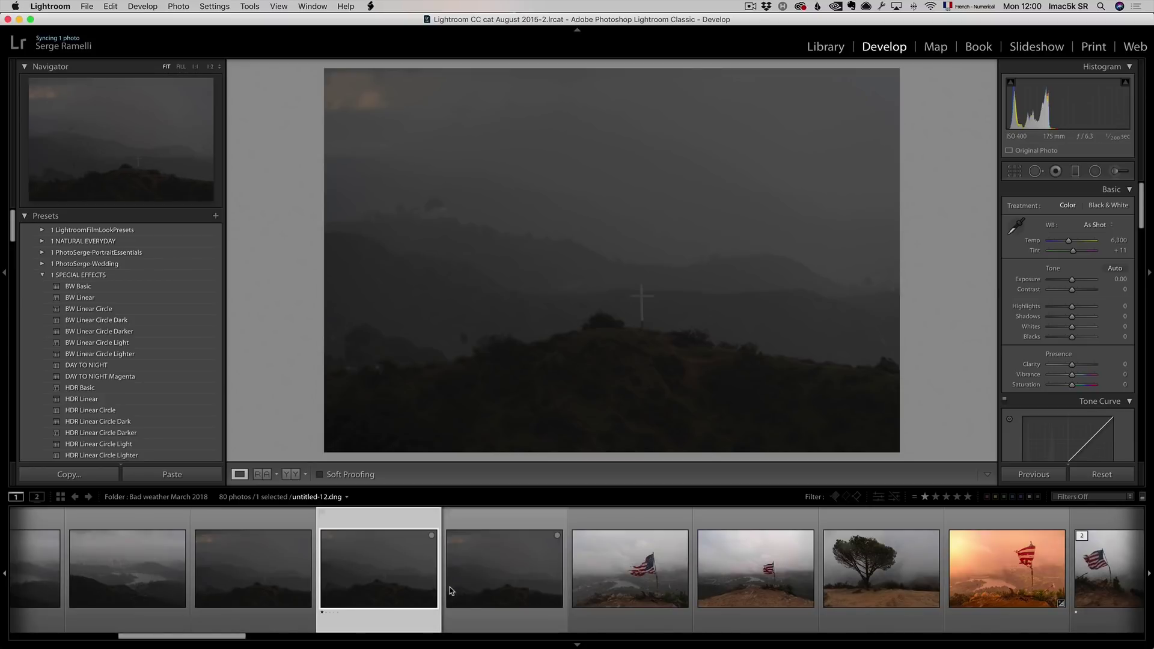
{"action": "left_click", "coordinate": [899, 562]}
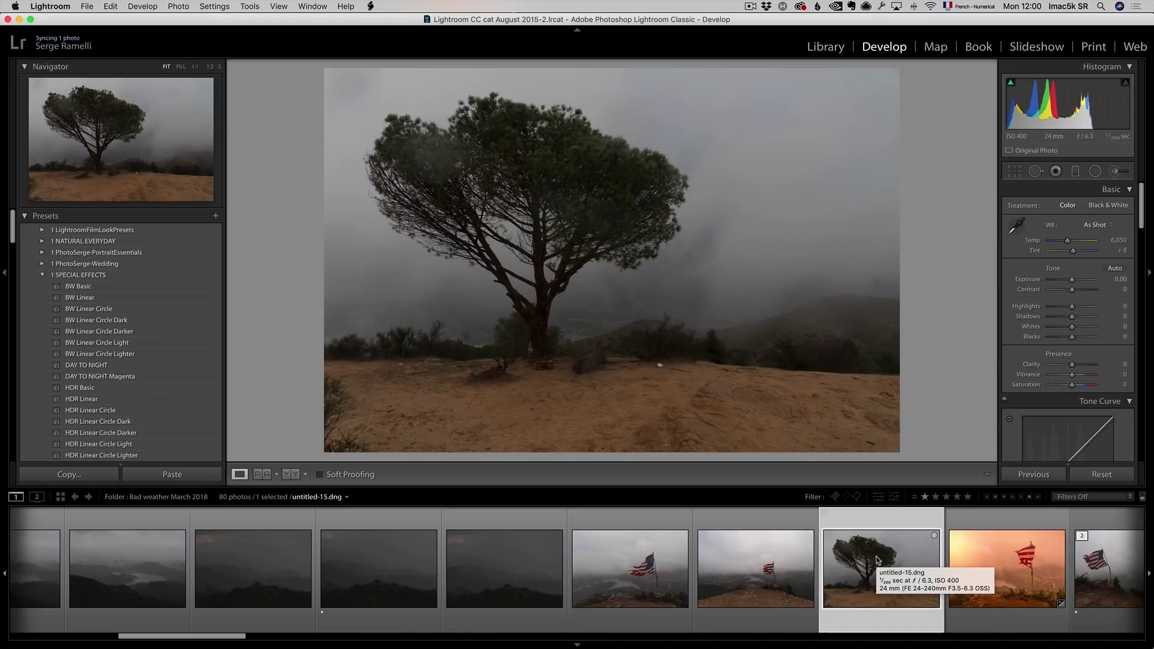
{"action": "left_click", "coordinate": [608, 585]}
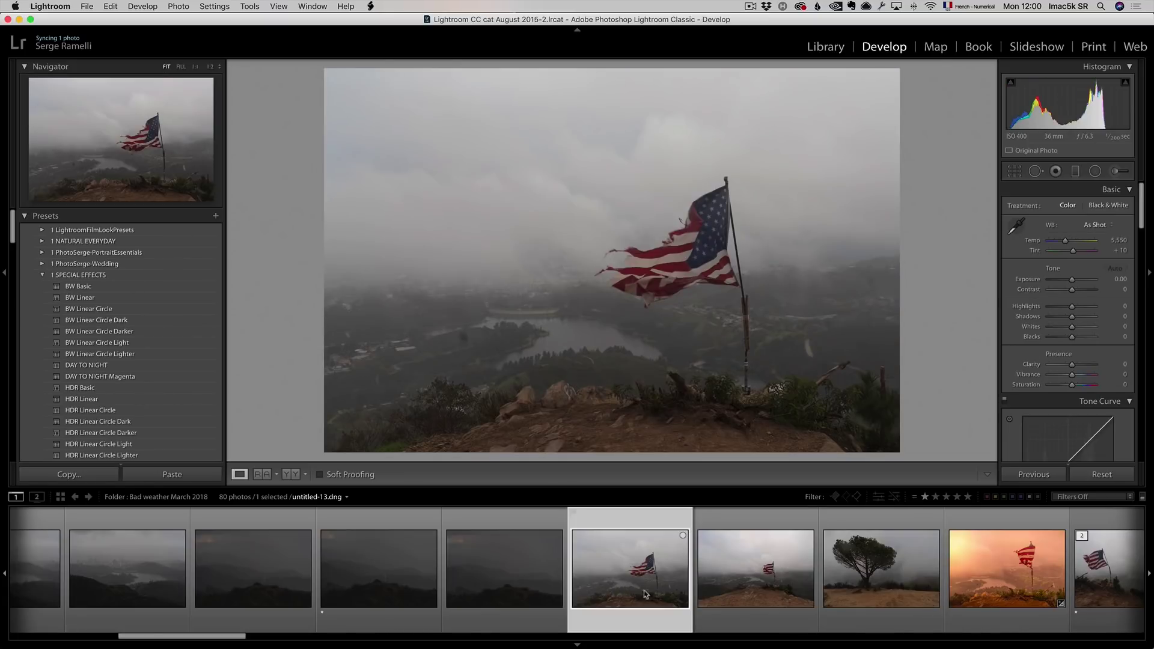
{"action": "left_click", "coordinate": [712, 593]}
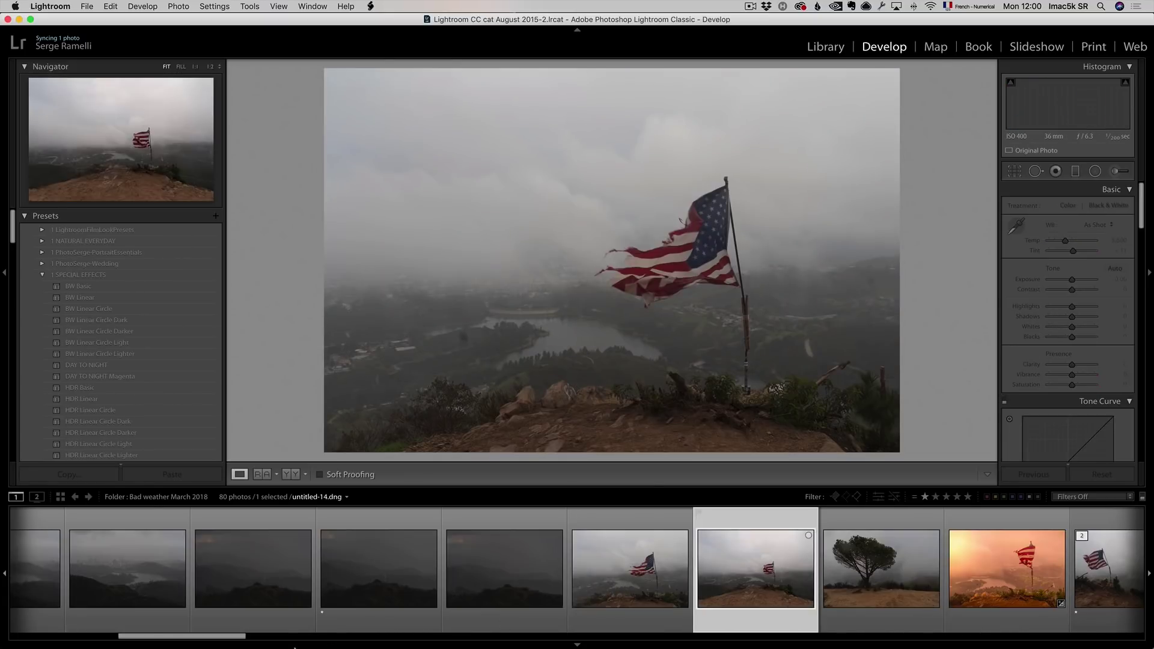
{"action": "left_click_drag", "start_coordinate": [241, 637], "coordinate": [318, 637]}
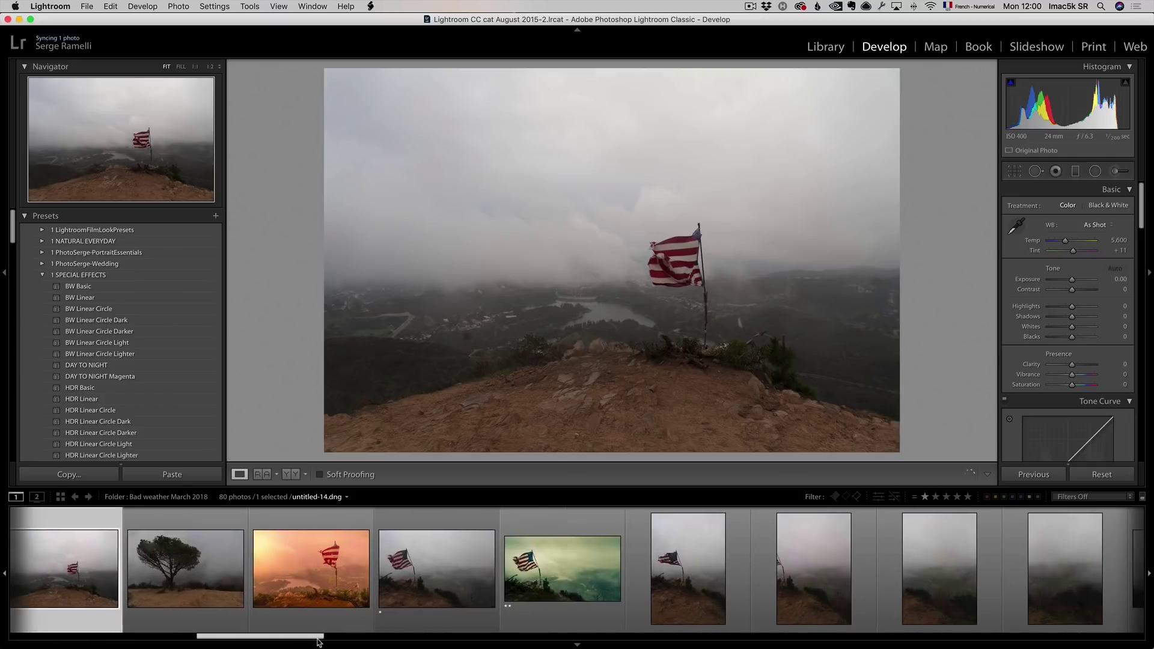
{"action": "left_click", "coordinate": [402, 604]}
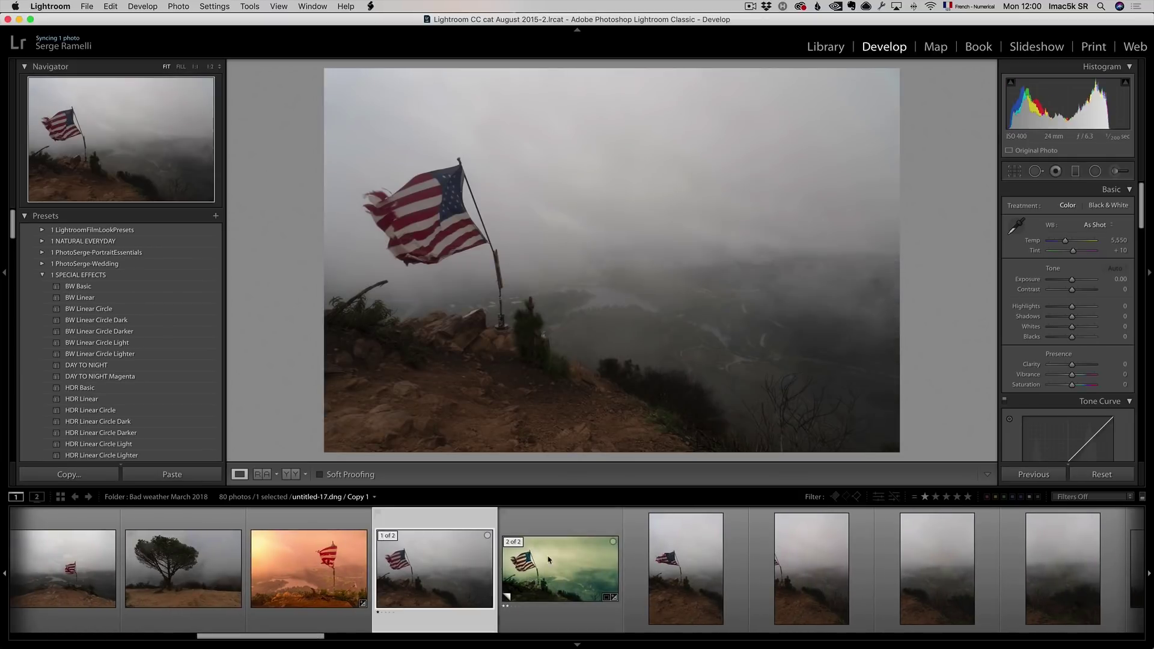
Set the flag photo to Shadows +100, Highlights −35, Whites +43 and Blacks −65
{"action": "mouse_move", "coordinate": [1071, 317]}
{"action": "left_mouse_down"}
{"action": "mouse_move", "coordinate": [1090, 319]}
{"action": "mouse_move", "coordinate": [1049, 306]}
{"action": "mouse_move", "coordinate": [1055, 338]}
{"action": "mouse_move", "coordinate": [1084, 327]}
{"action": "mouse_move", "coordinate": [1062, 306]}
{"action": "left_mouse_up"}
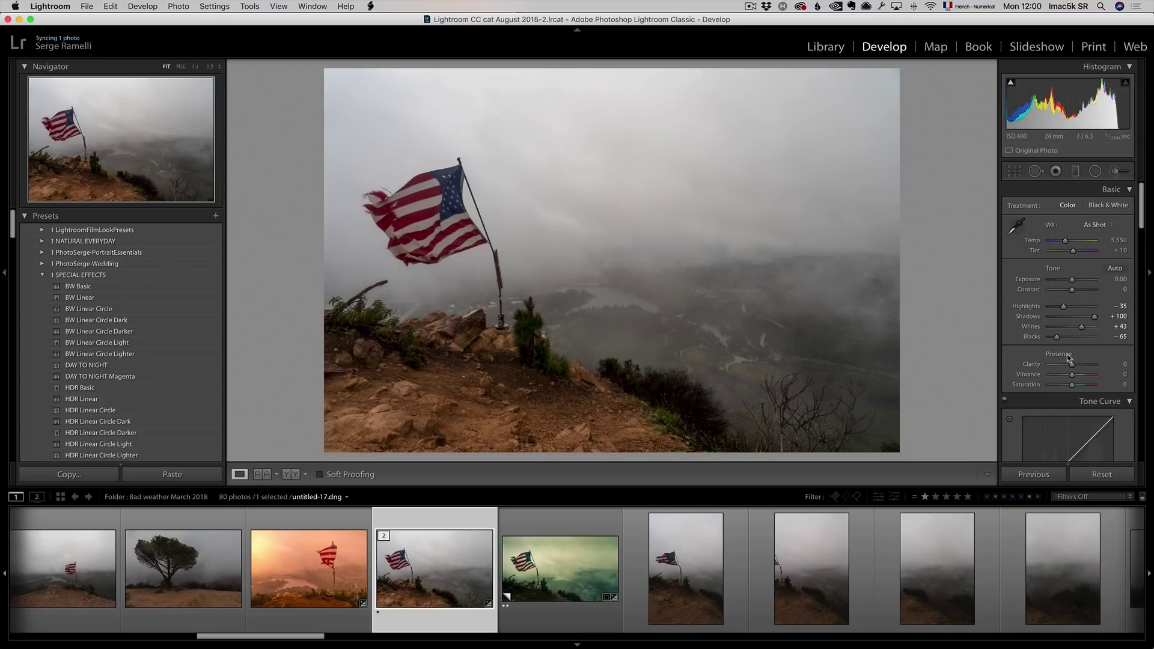
{"action": "left_click_drag", "start_coordinate": [1140, 219], "coordinate": [1152, 286]}
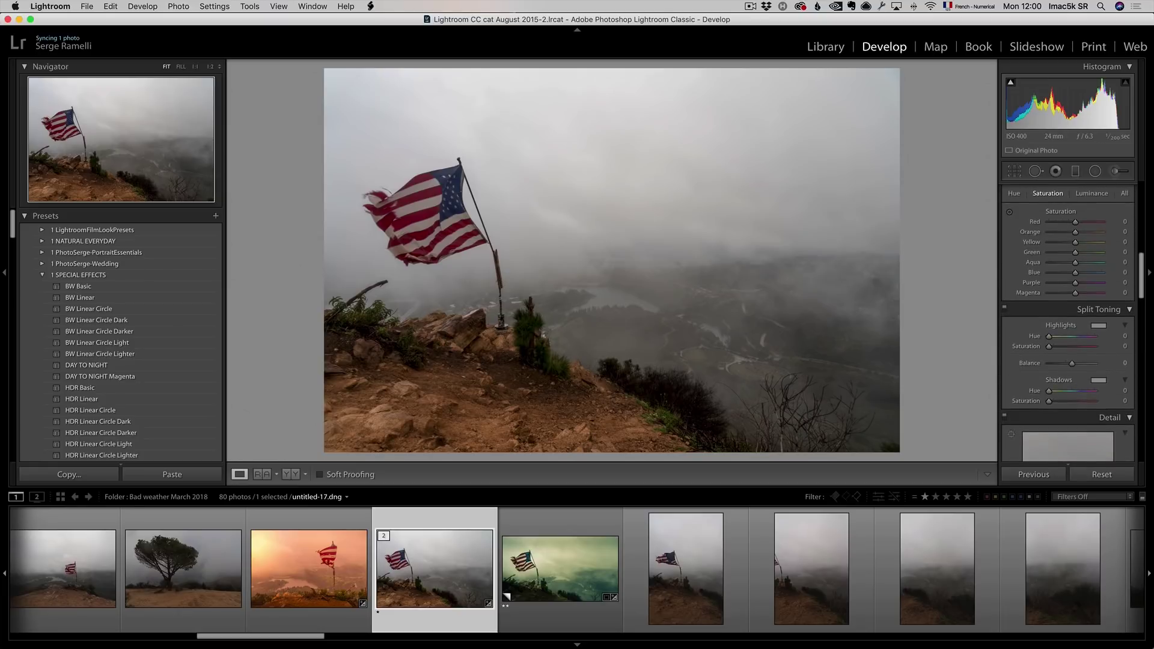
Tint shadows teal (hue 179, saturation 40) and highlights pale yellow (hue 51, saturation 31)
{"action": "left_click", "coordinate": [1098, 381]}
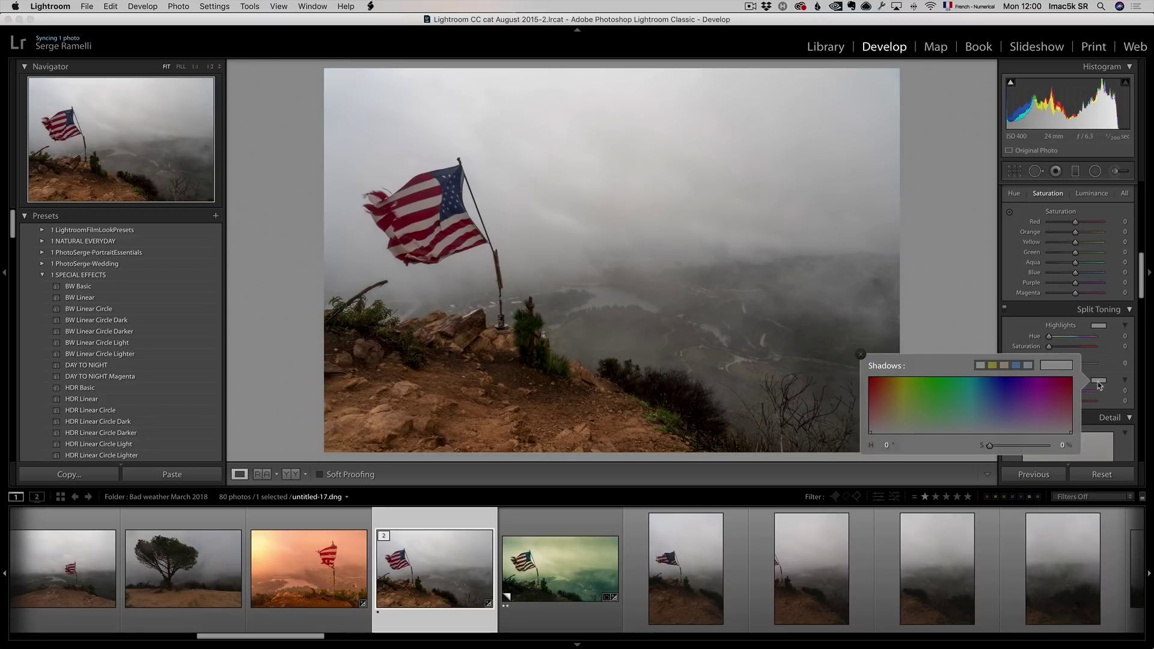
{"action": "mouse_move", "coordinate": [952, 419]}
{"action": "left_mouse_down"}
{"action": "mouse_move", "coordinate": [970, 407]}
{"action": "mouse_move", "coordinate": [994, 417]}
{"action": "mouse_move", "coordinate": [950, 411]}
{"action": "mouse_move", "coordinate": [969, 410]}
{"action": "left_mouse_up"}
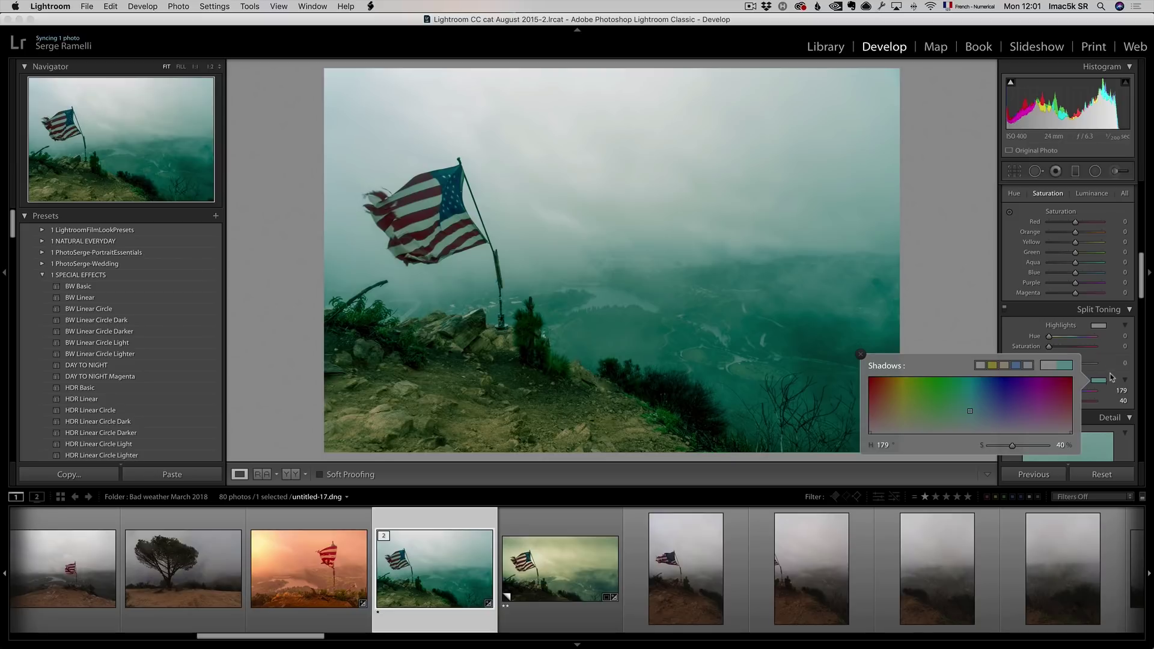
{"action": "left_click", "coordinate": [1100, 326]}
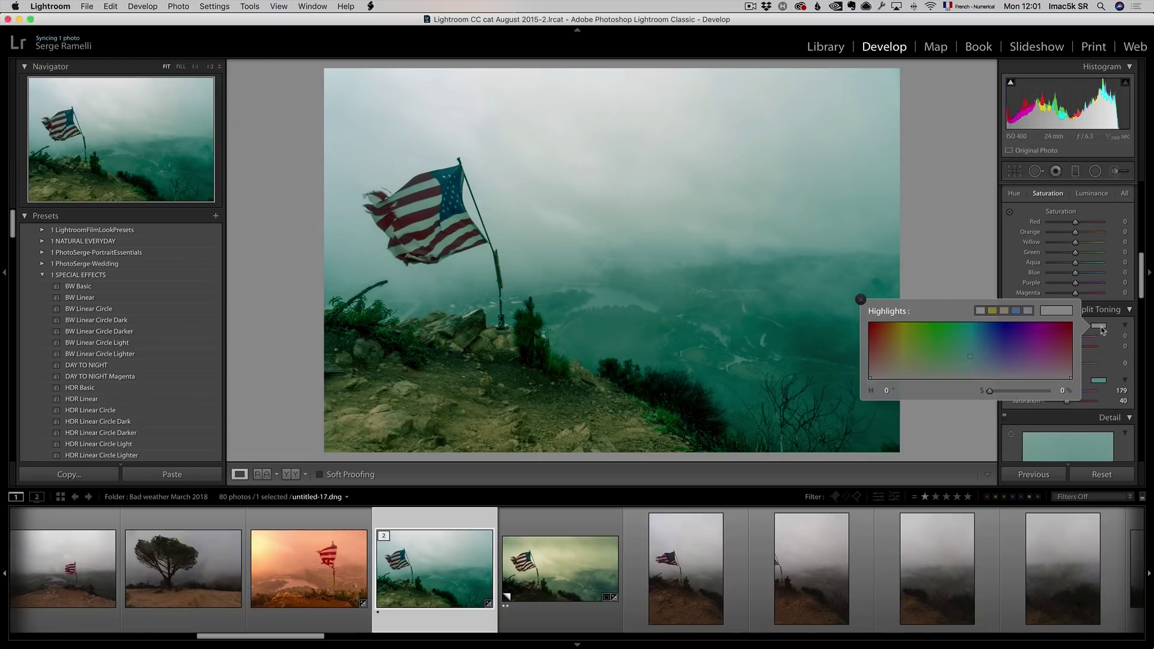
{"action": "left_click", "coordinate": [899, 358]}
{"action": "left_click_drag", "start_coordinate": [898, 358], "coordinate": [897, 361]}
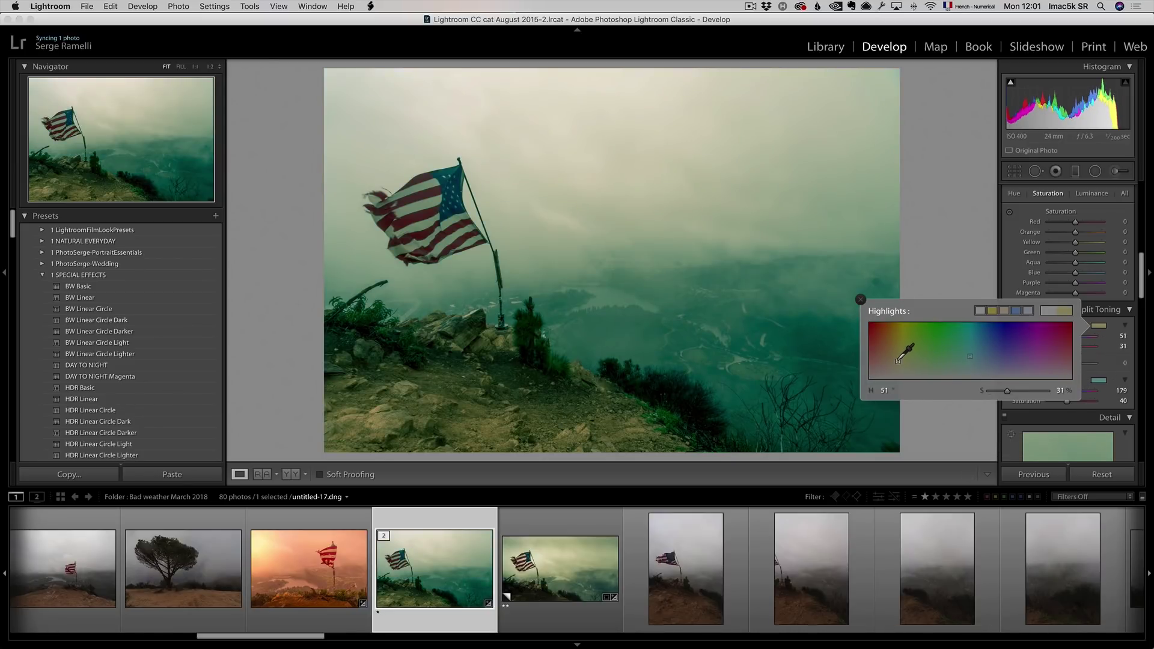
{"action": "left_click", "coordinate": [861, 300]}
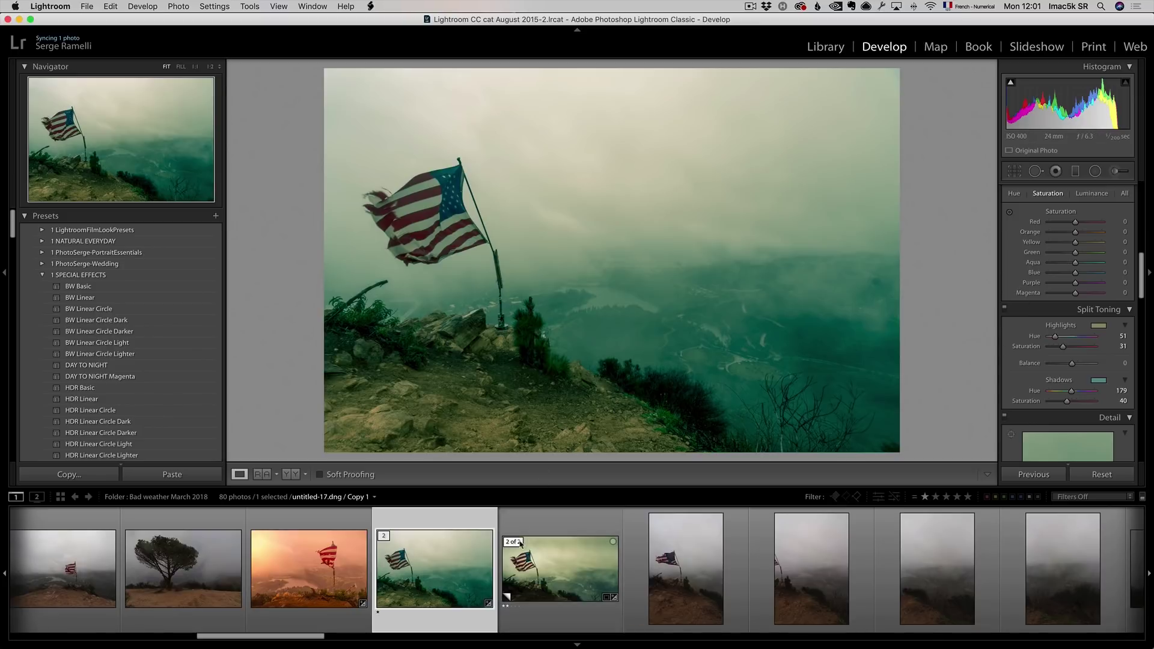
Create a virtual copy of the toned flag photo and reset the new Copy 2
{"action": "left_click", "coordinate": [564, 557]}
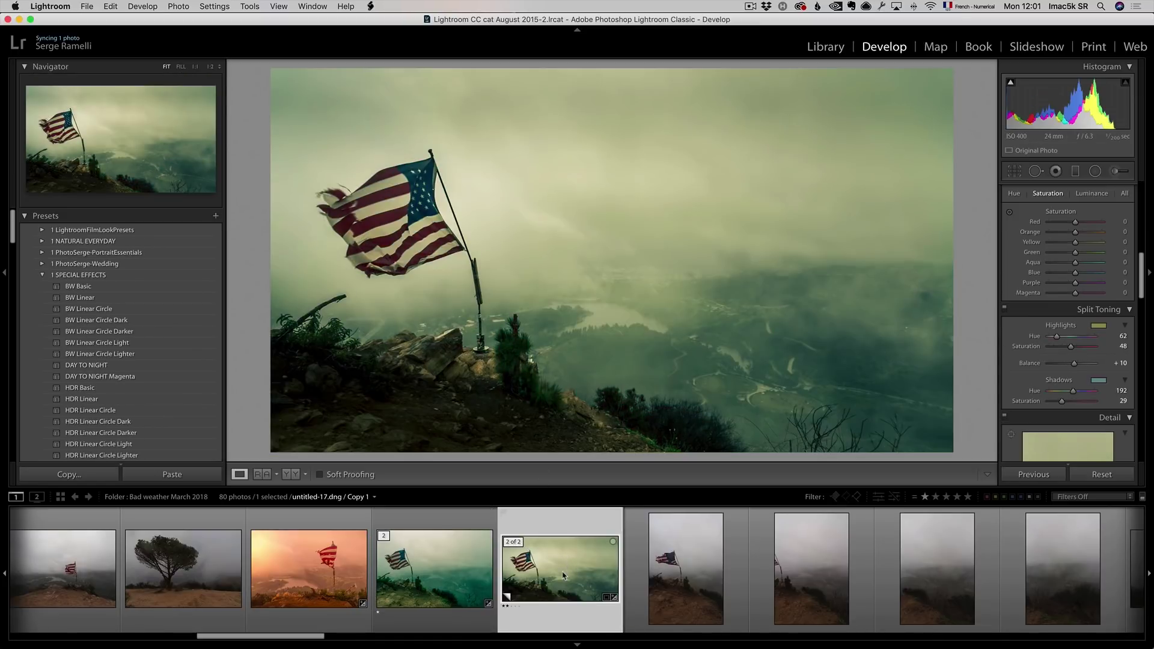
{"action": "right_click", "coordinate": [564, 574]}
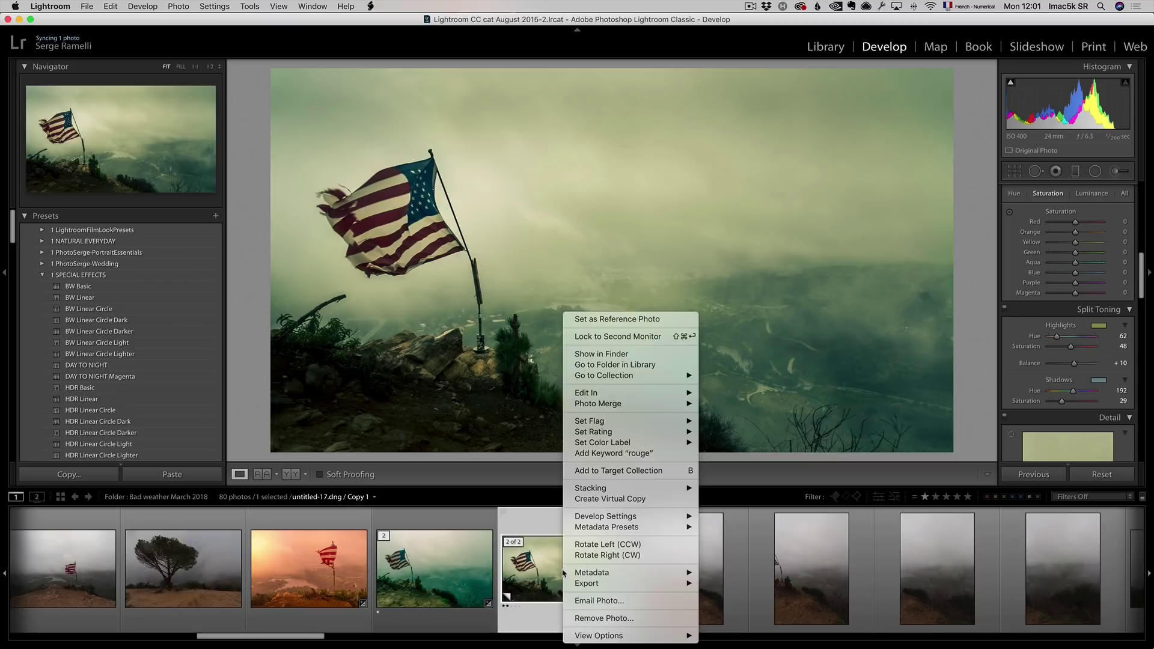
{"action": "left_click", "coordinate": [625, 500]}
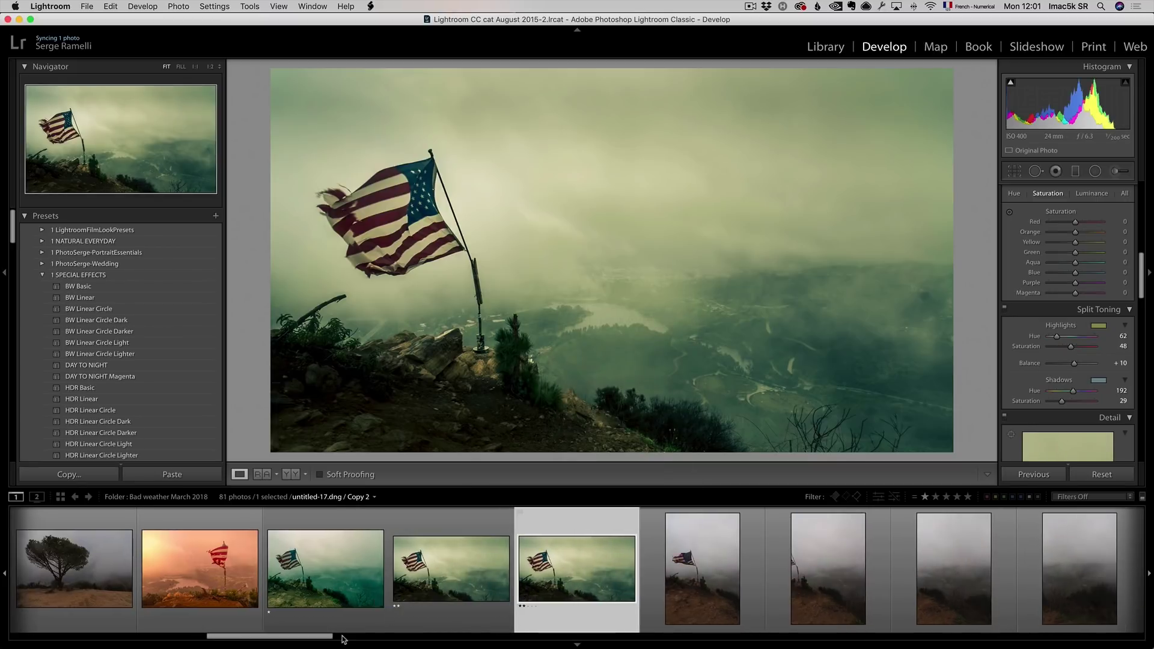
{"action": "left_click", "coordinate": [347, 638]}
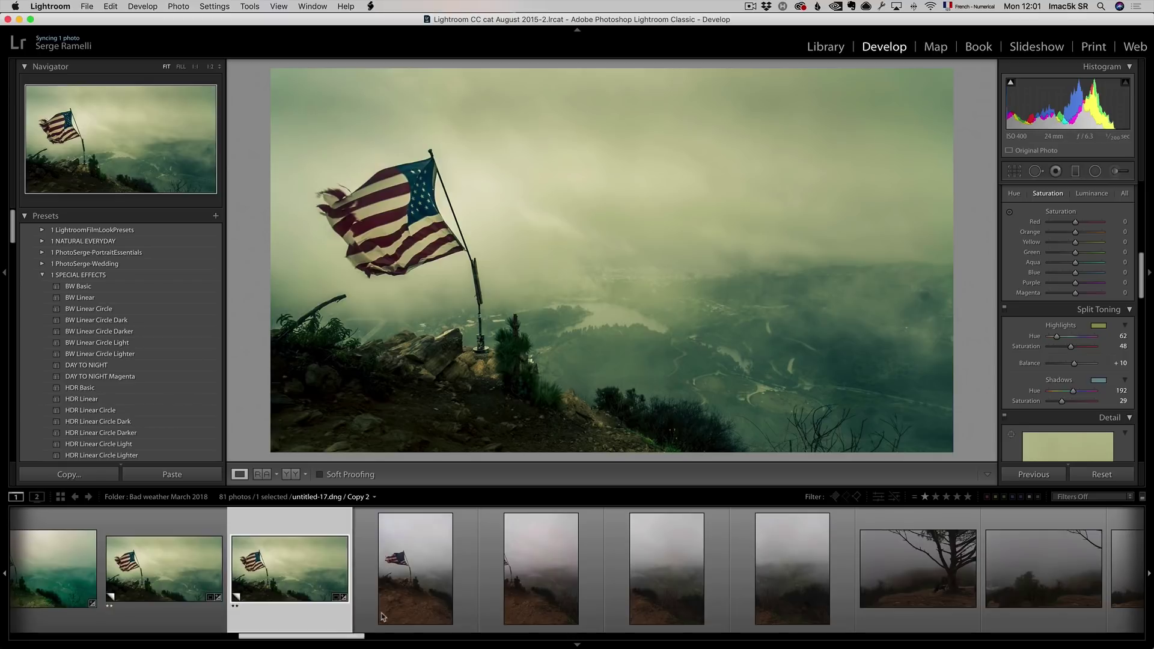
{"action": "left_click", "coordinate": [1096, 475]}
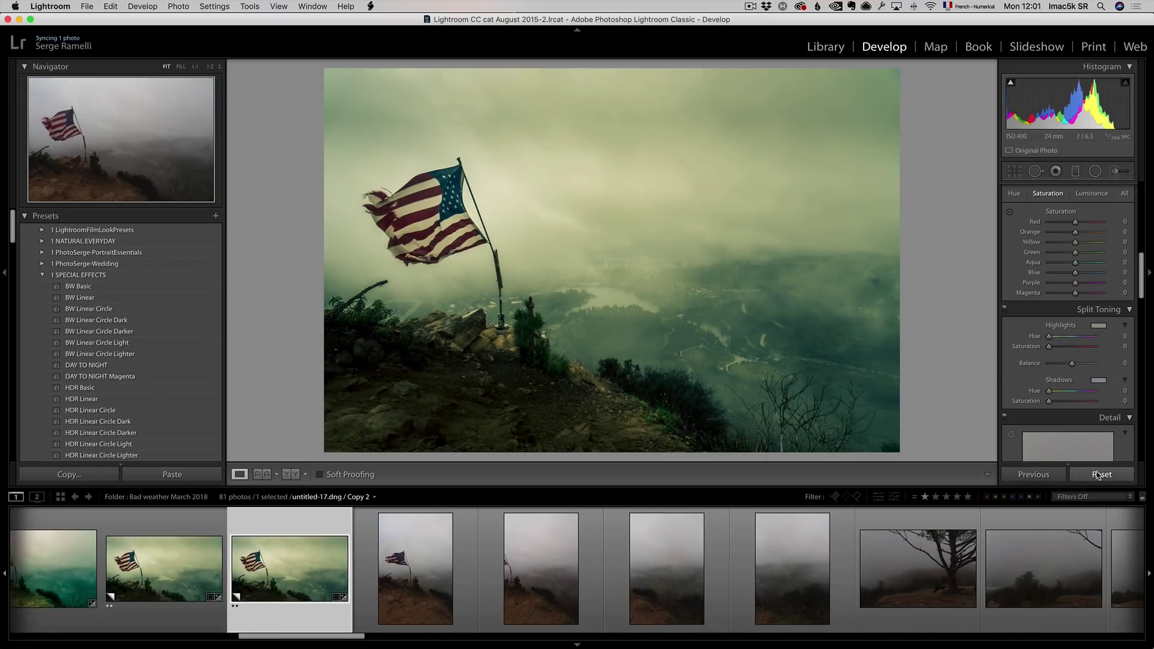
Set Copy 2 to Shadows +100, Whites +53, Blacks −37 and Contrast +53
{"action": "scroll", "coordinate": [1087, 298], "scroll_direction": "up", "scroll_amount": 5}
{"action": "scroll", "coordinate": [1081, 300], "scroll_direction": "up", "scroll_amount": 4}
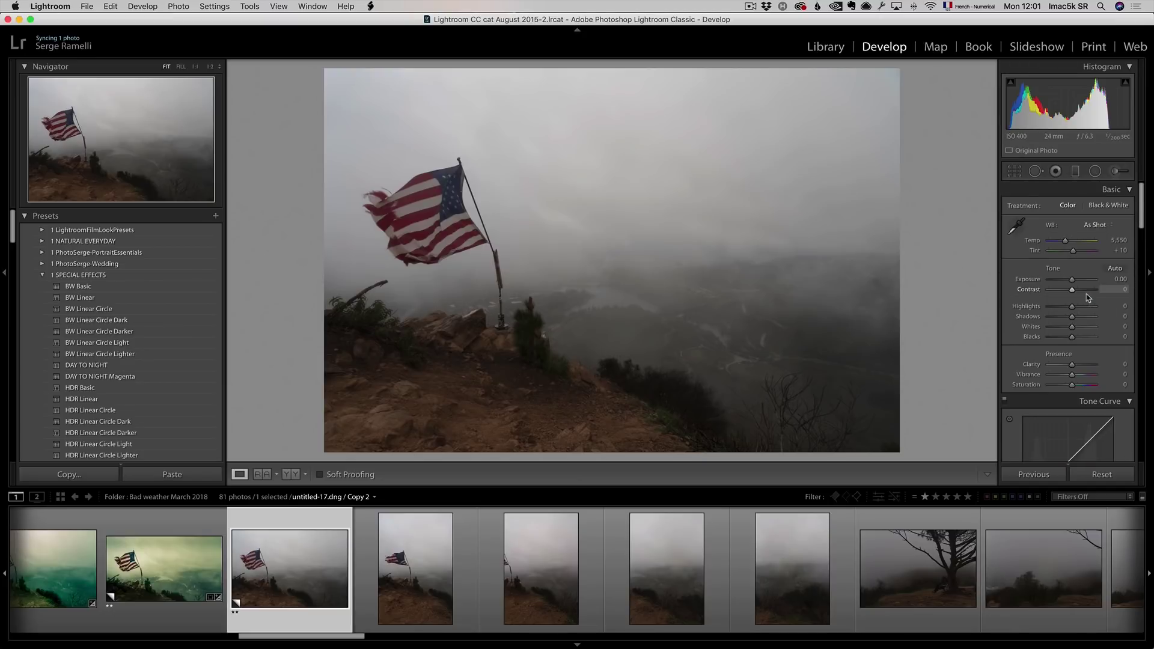
{"action": "left_click_drag", "start_coordinate": [1072, 316], "coordinate": [1095, 317]}
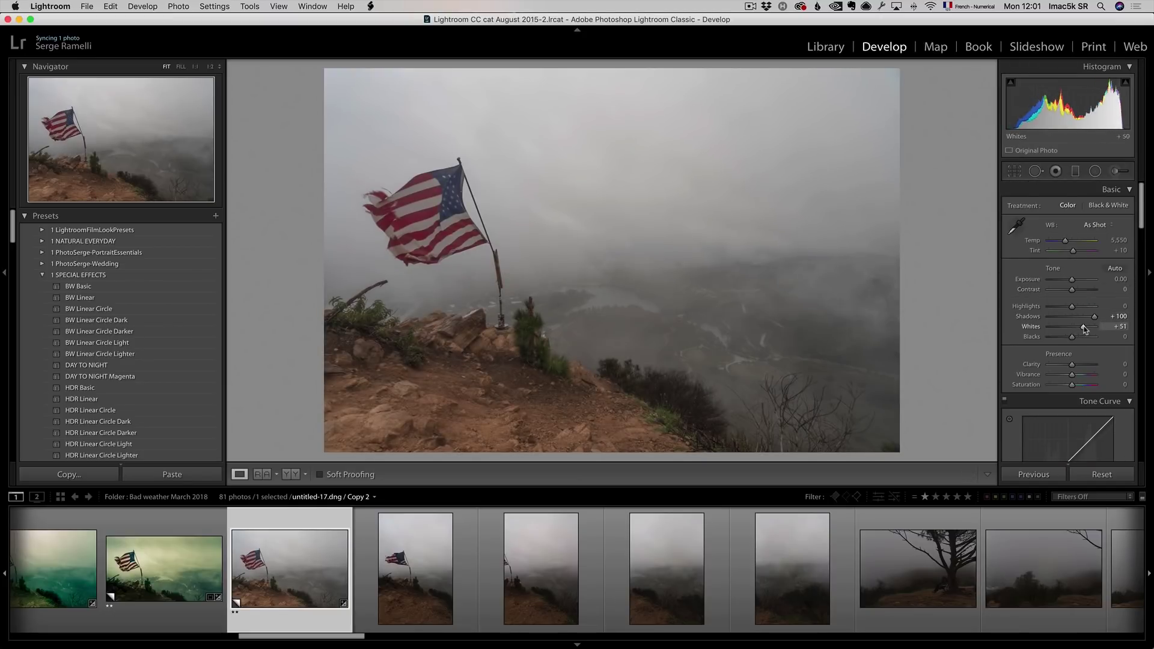
{"action": "double_click", "coordinate": [1076, 327], "text": "shift"}
{"action": "double_click", "coordinate": [1070, 336], "text": "shift"}
{"action": "double_click", "coordinate": [1065, 311], "text": "shift"}
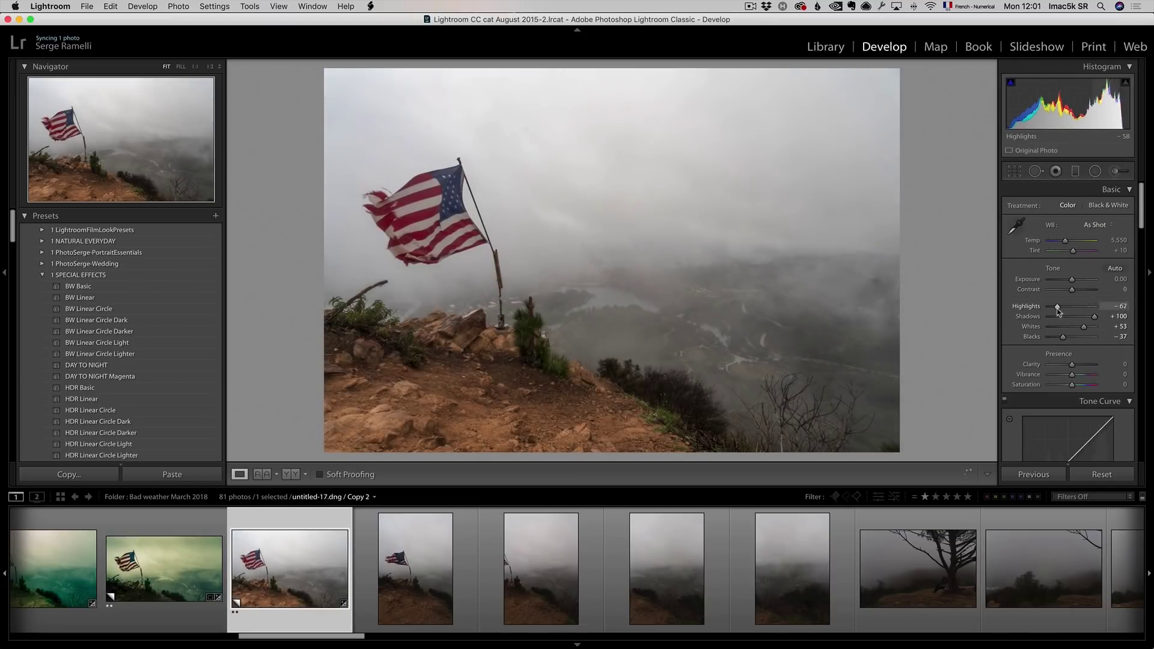
{"action": "double_click", "coordinate": [1073, 290], "text": "shift"}
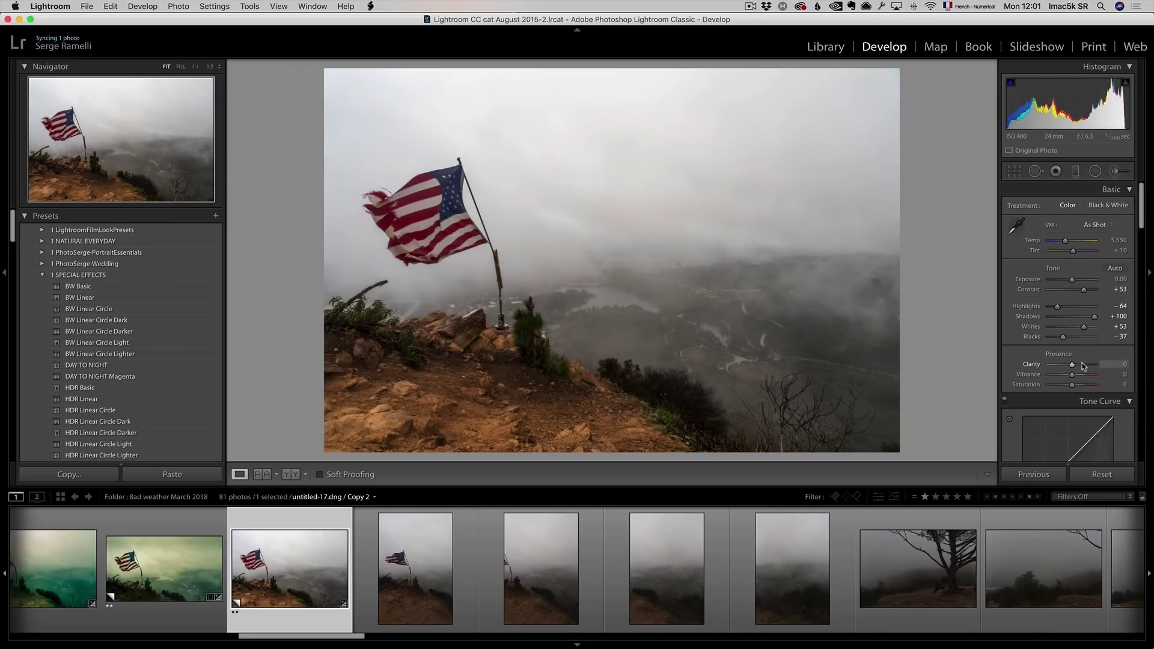
Pull Highlights down to −100 and raise Clarity to +46
{"action": "scroll", "coordinate": [1076, 357], "scroll_direction": "down", "scroll_amount": 5}
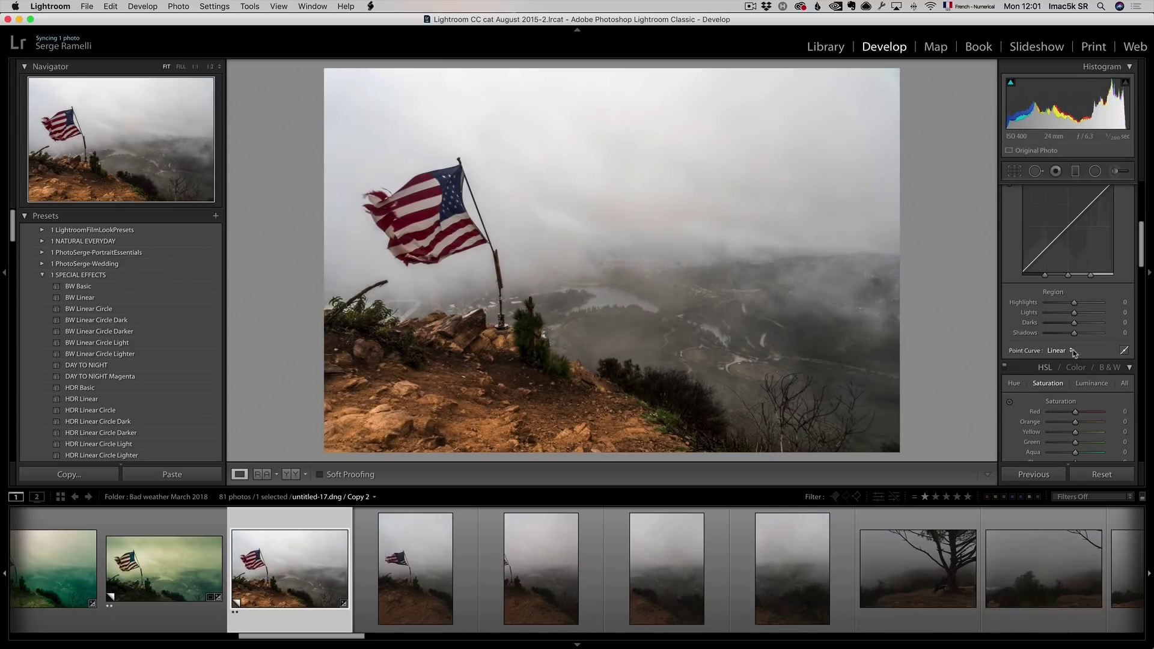
{"action": "scroll", "coordinate": [1074, 353], "scroll_direction": "up", "scroll_amount": 5}
{"action": "left_click_drag", "start_coordinate": [1056, 306], "coordinate": [1047, 310]}
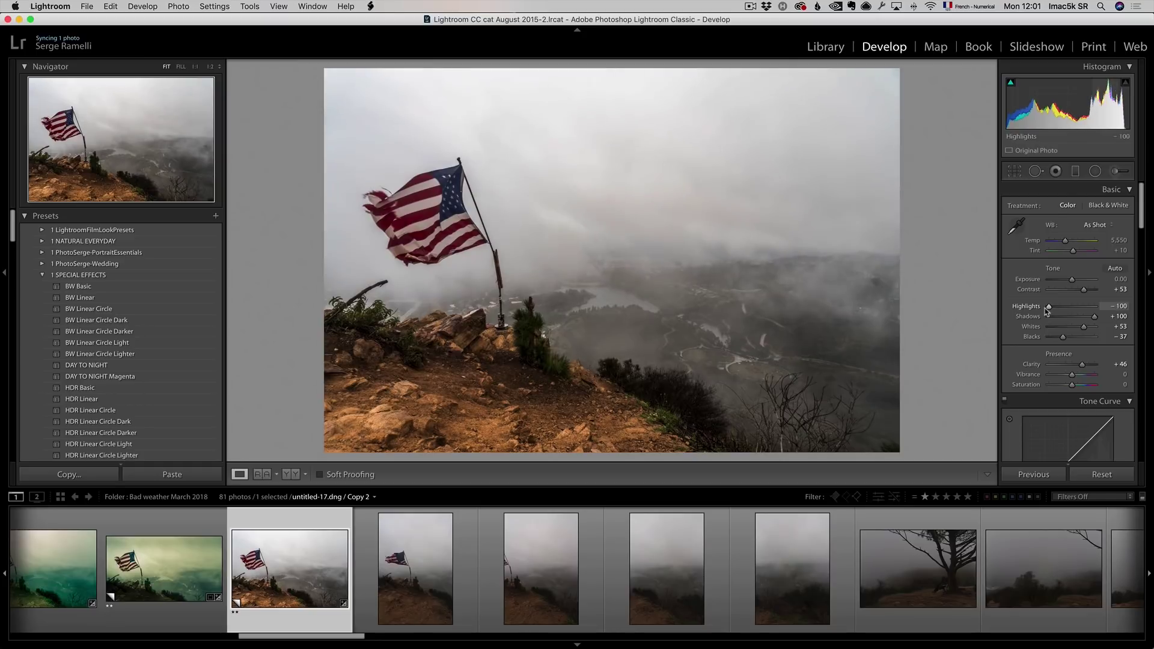
{"action": "scroll", "coordinate": [1069, 355], "scroll_direction": "down", "scroll_amount": 10}
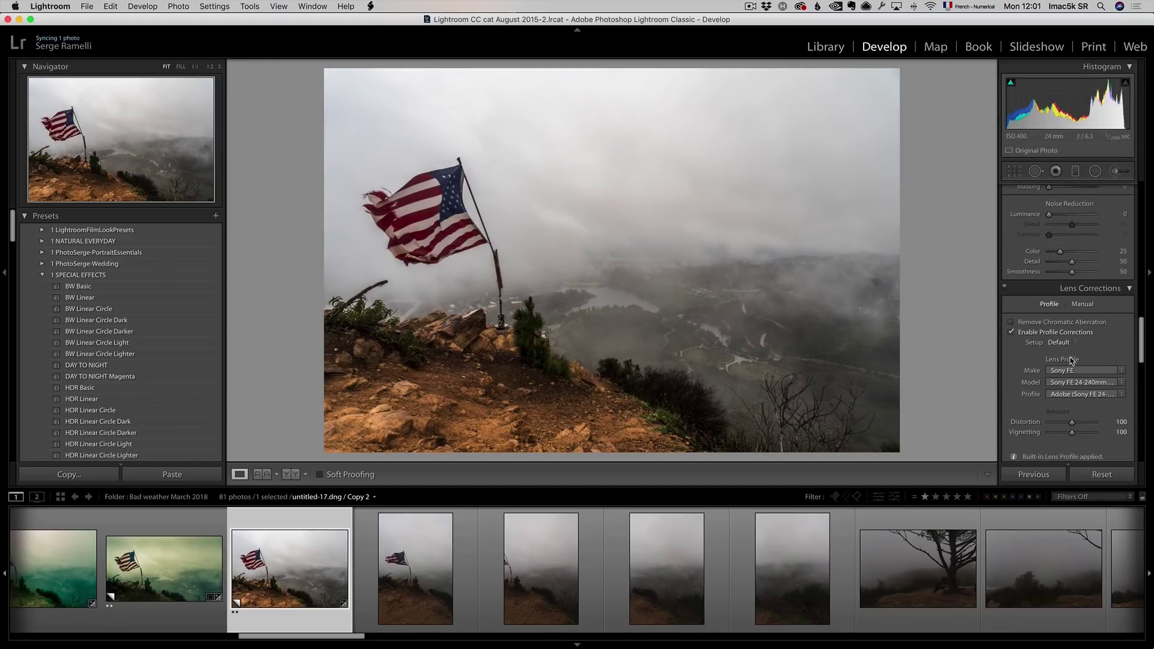
{"action": "scroll", "coordinate": [1070, 356], "scroll_direction": "down", "scroll_amount": 8}
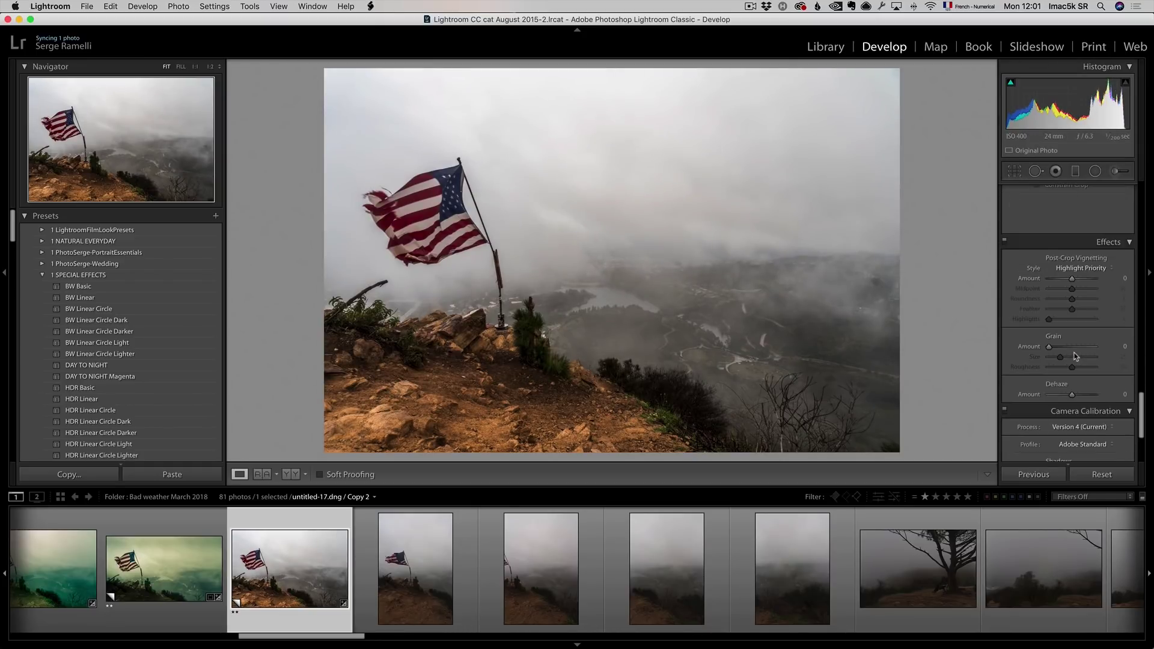
{"action": "scroll", "coordinate": [1074, 354], "scroll_direction": "up", "scroll_amount": 8}
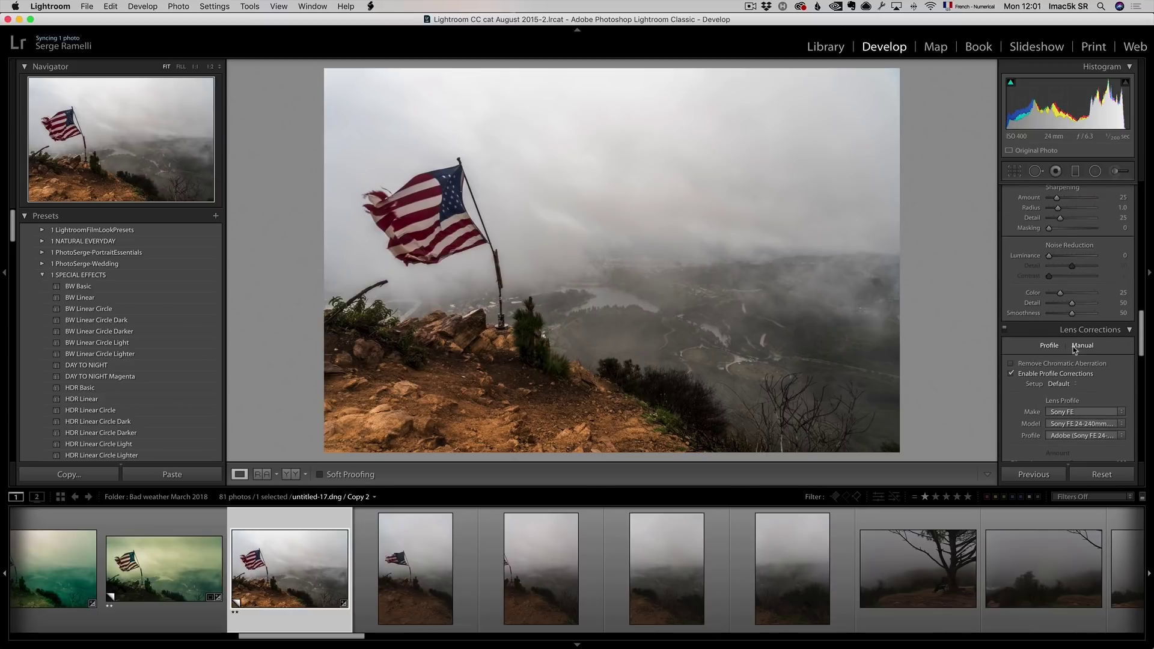
{"action": "scroll", "coordinate": [1075, 351], "scroll_direction": "up", "scroll_amount": 3}
Tint Copy 2's shadows green at hue 155, saturation 40
{"action": "scroll", "coordinate": [1077, 346], "scroll_direction": "up", "scroll_amount": 1}
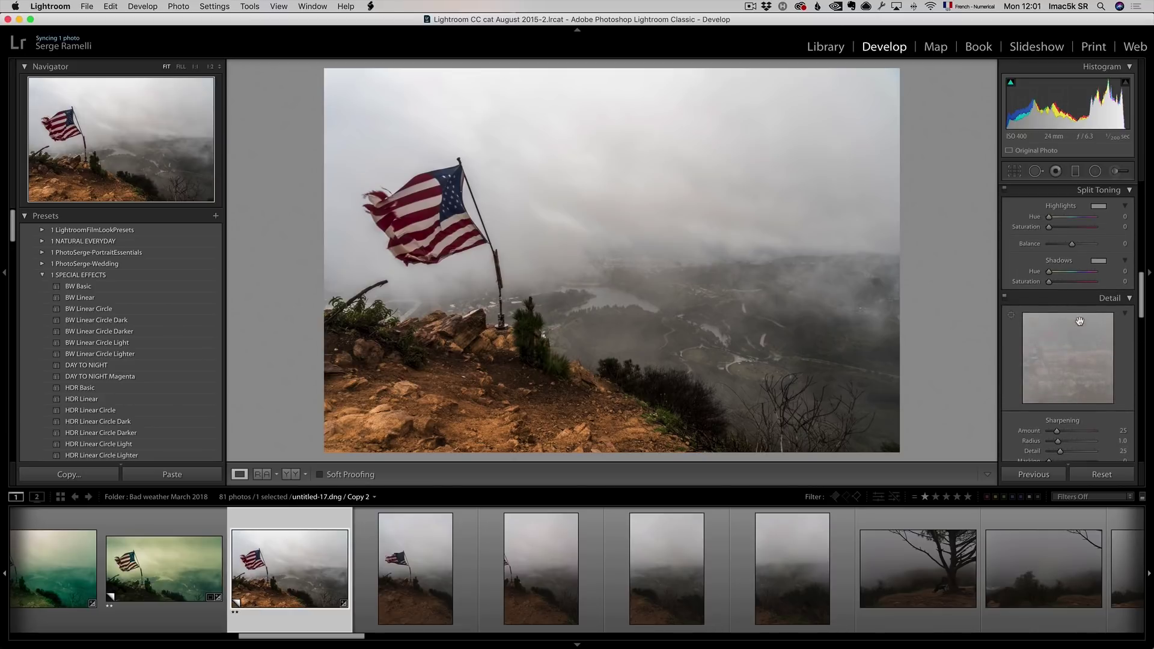
{"action": "left_click", "coordinate": [1098, 261]}
{"action": "left_click_drag", "start_coordinate": [949, 287], "coordinate": [952, 293]}
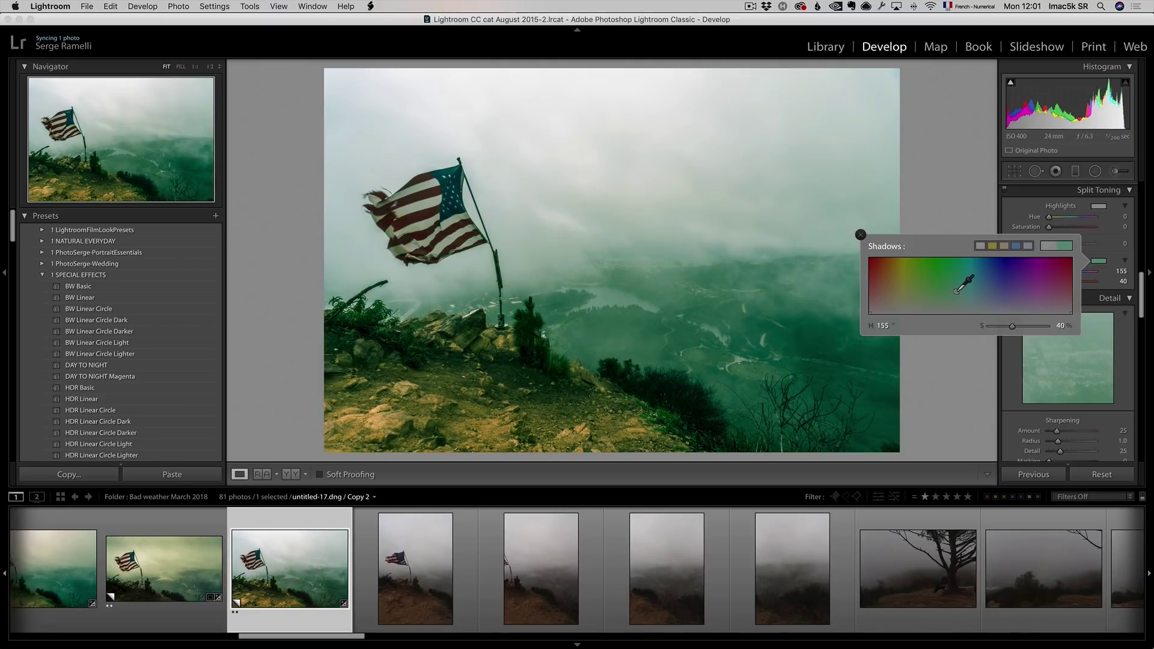
{"action": "left_click", "coordinate": [861, 235]}
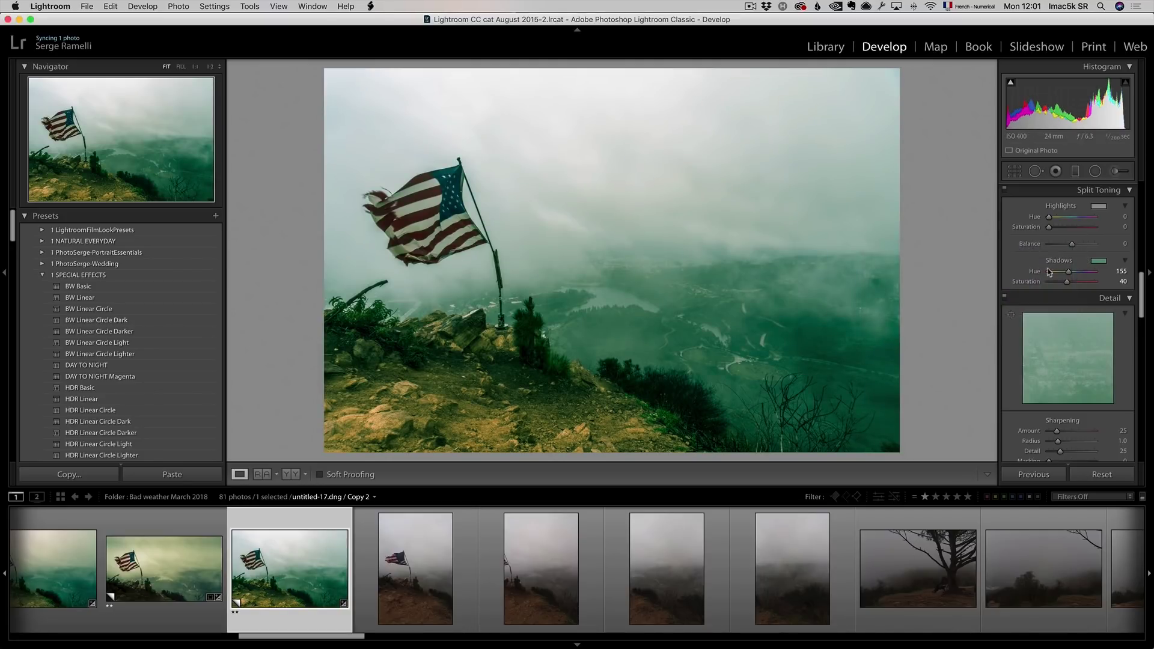
Tint highlights yellow-green at hue 71, saturation 56, and set Balance to +17
{"action": "left_click", "coordinate": [1099, 207]}
{"action": "left_click_drag", "start_coordinate": [921, 236], "coordinate": [909, 227]}
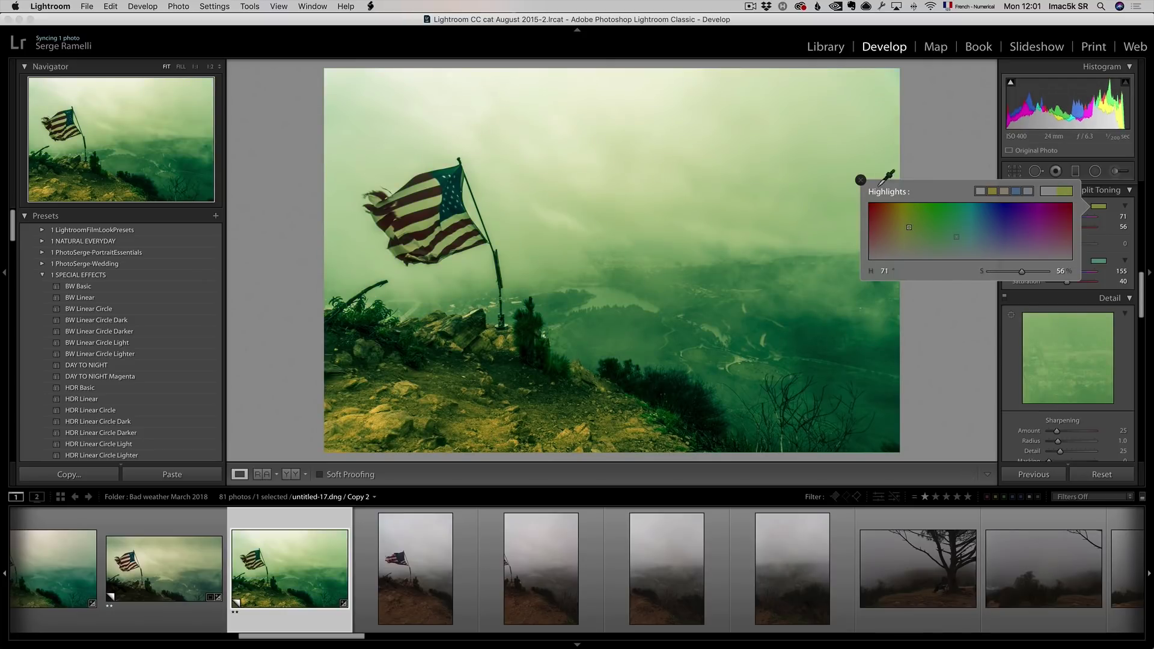
{"action": "left_click", "coordinate": [860, 180]}
{"action": "scroll", "coordinate": [1063, 337], "scroll_direction": "up", "scroll_amount": 5}
{"action": "scroll", "coordinate": [1064, 337], "scroll_direction": "down", "scroll_amount": 3}
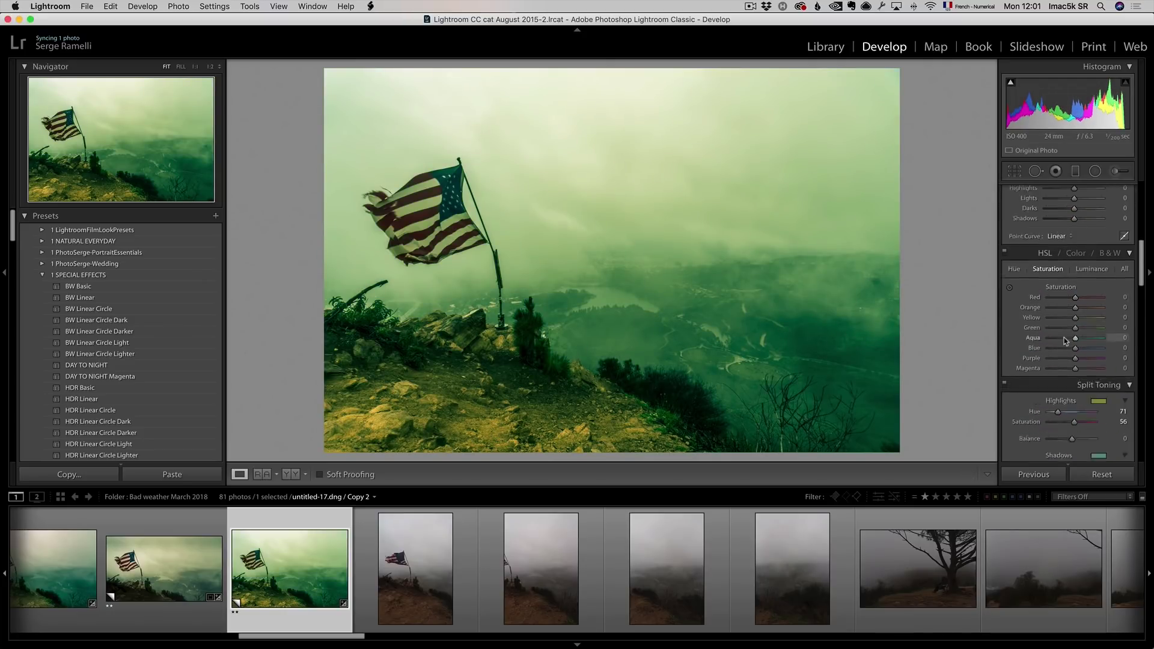
{"action": "mouse_move", "coordinate": [1072, 310]}
{"action": "left_mouse_down"}
{"action": "mouse_move", "coordinate": [1053, 316]}
{"action": "mouse_move", "coordinate": [1075, 313]}
{"action": "left_mouse_up"}
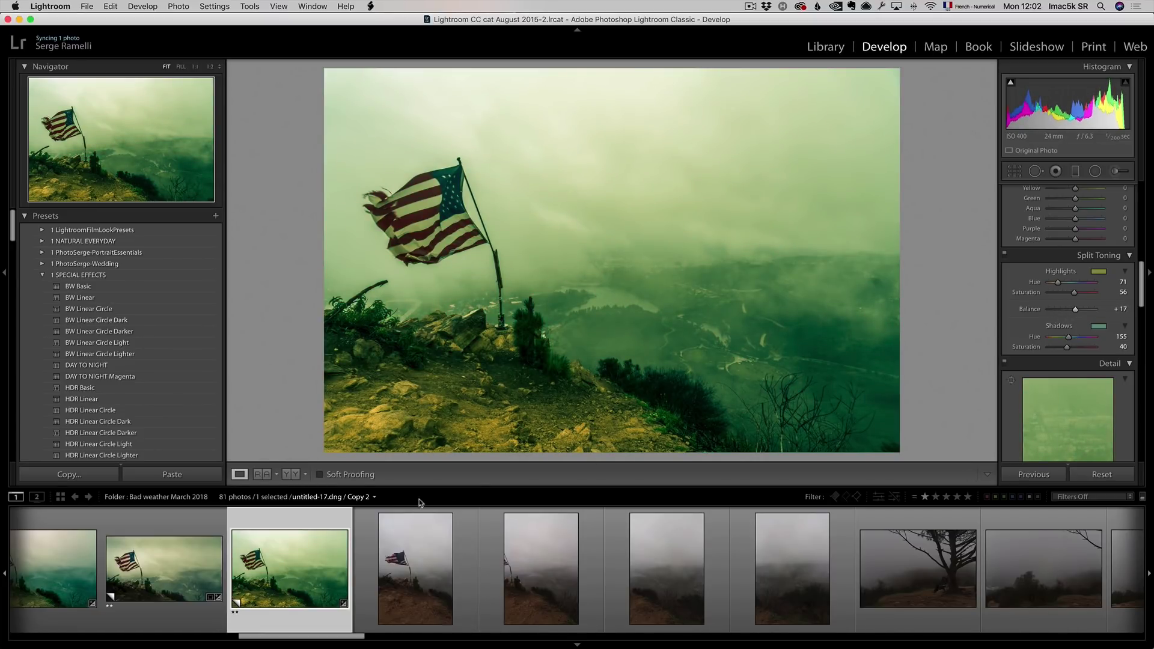
Make flag Copy 1 the reference photo and compare it beside Copy 2 in Reference view
{"action": "left_click", "coordinate": [171, 562]}
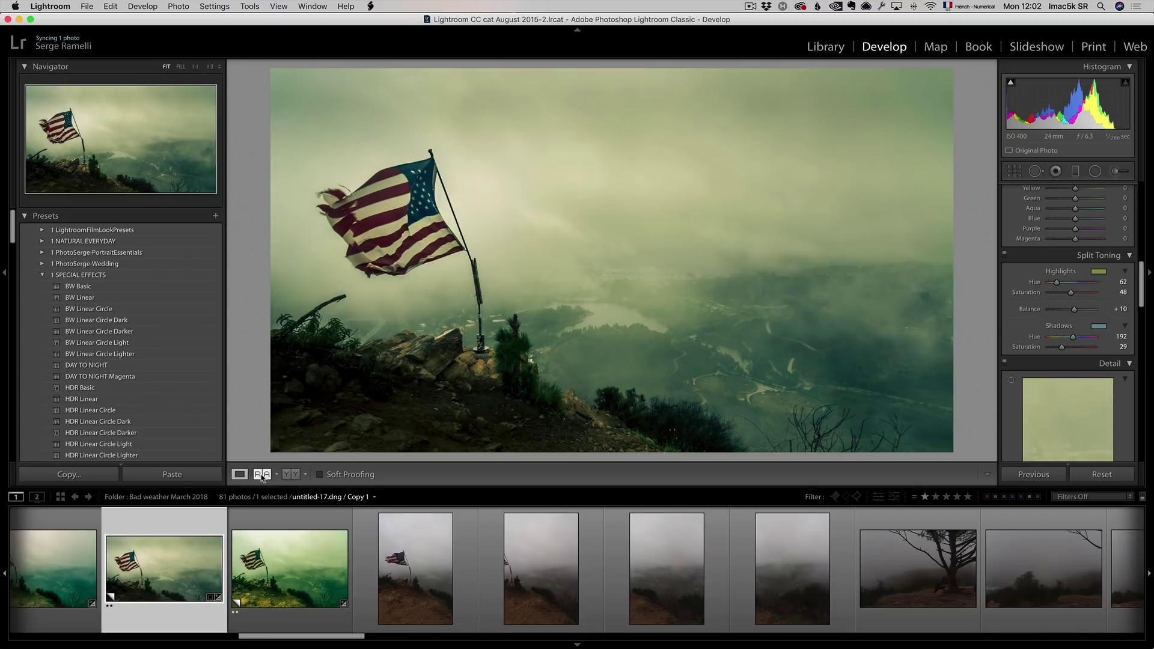
{"action": "right_click", "coordinate": [167, 544]}
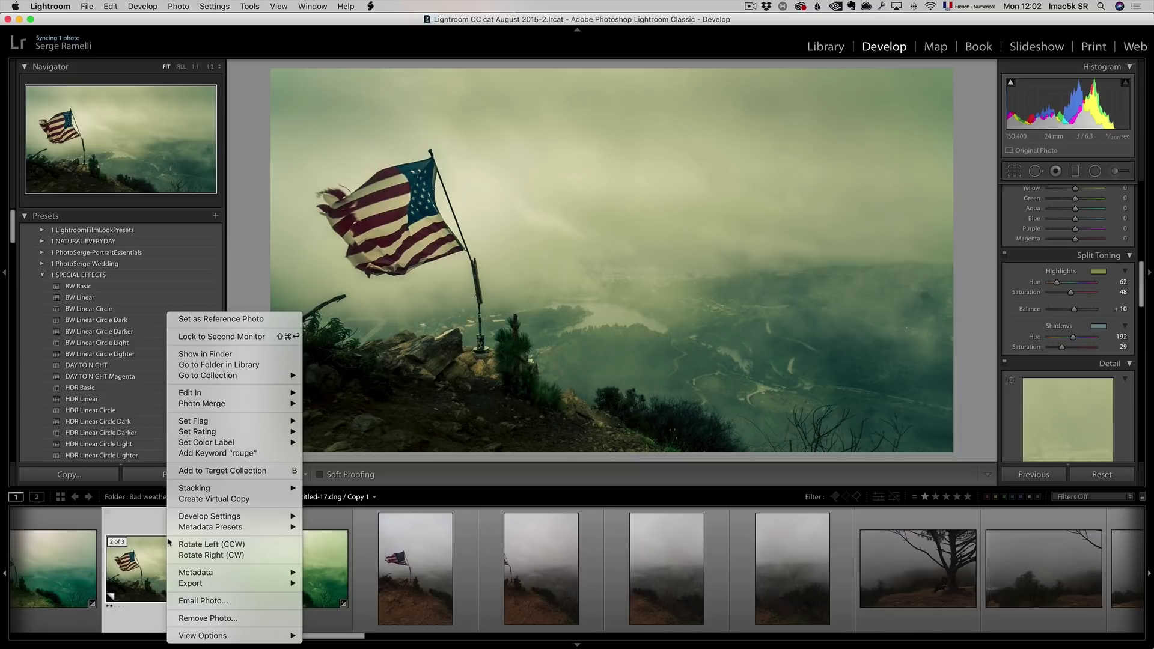
{"action": "left_click", "coordinate": [215, 319]}
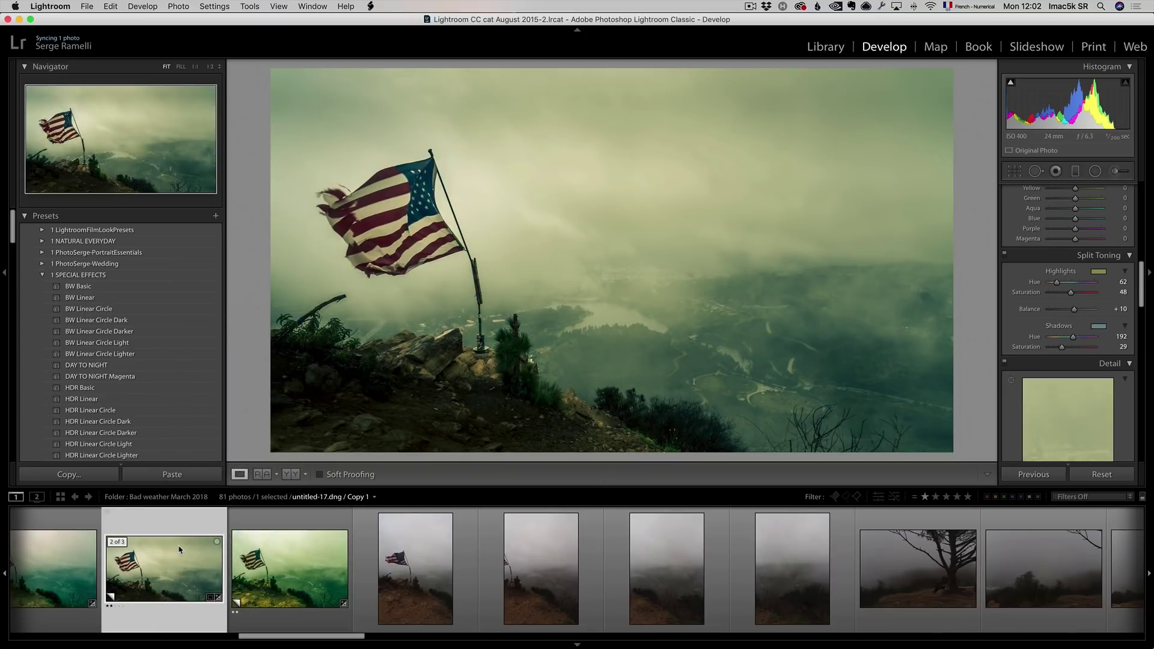
{"action": "left_click", "coordinate": [306, 559]}
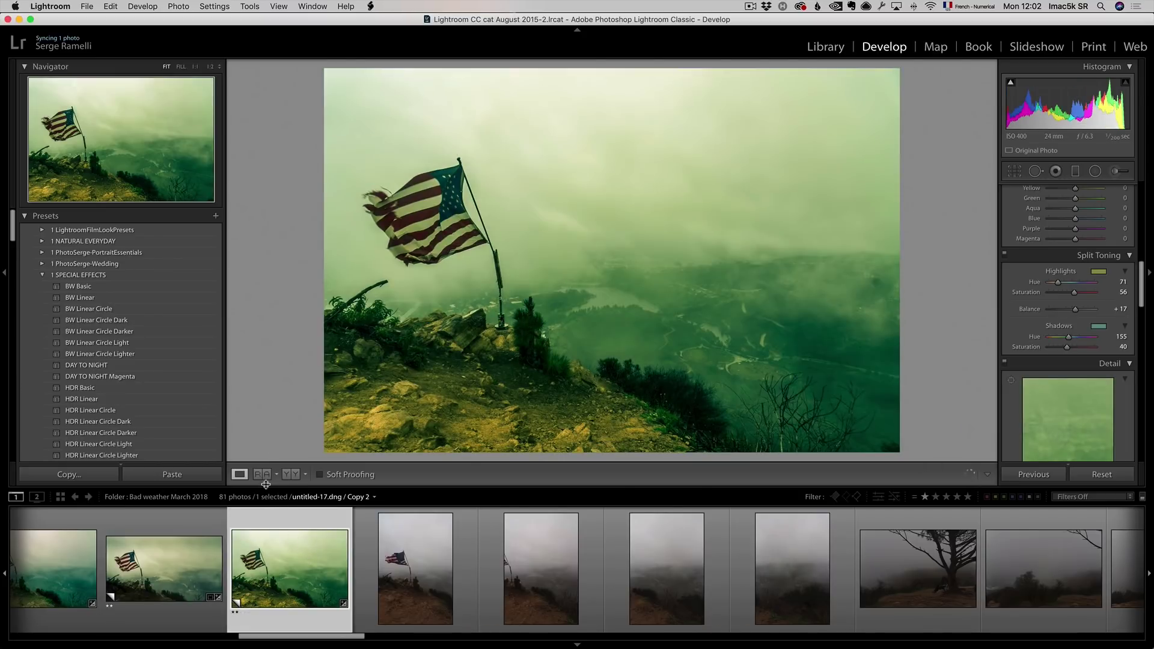
{"action": "left_click", "coordinate": [262, 475]}
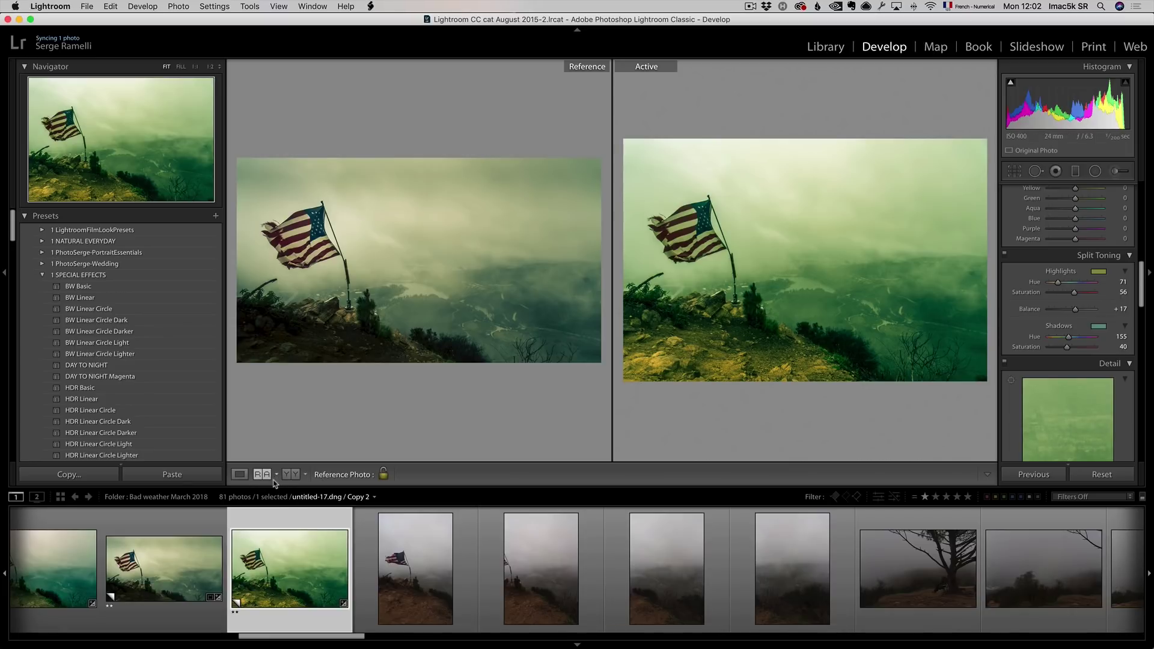
Hide the left panel and lower the photo's Vibrance and Saturation in Basic
{"action": "left_click", "coordinate": [4, 275]}
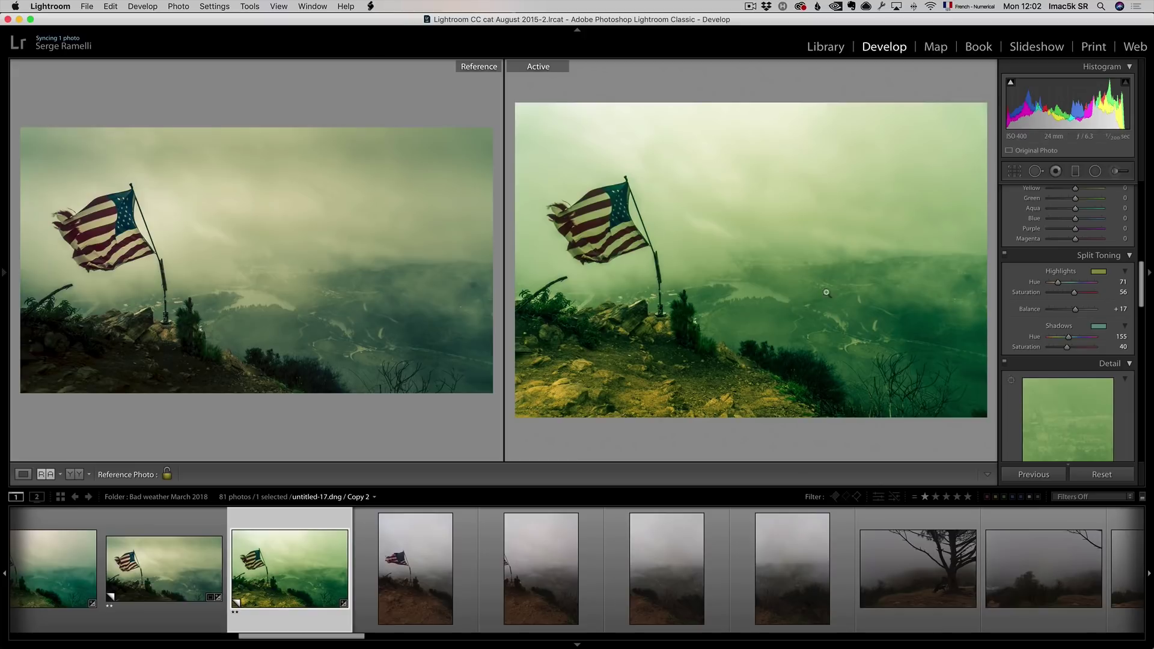
{"action": "scroll", "coordinate": [1143, 298], "scroll_direction": "up", "scroll_amount": 10}
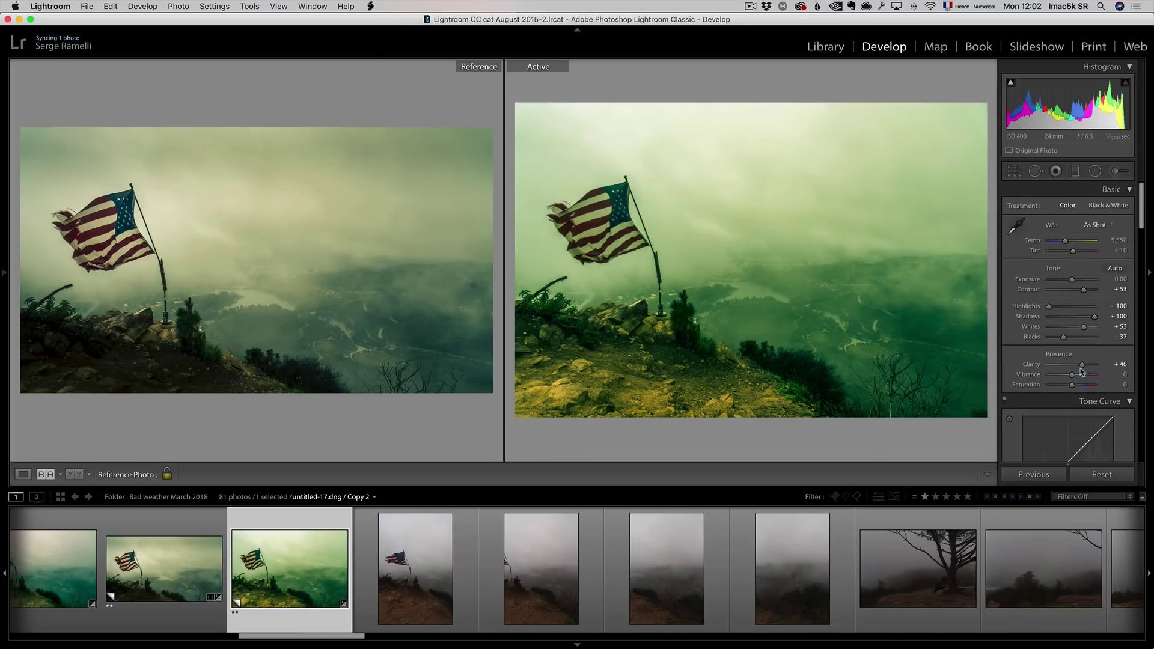
{"action": "left_click_drag", "start_coordinate": [1073, 388], "coordinate": [1063, 390]}
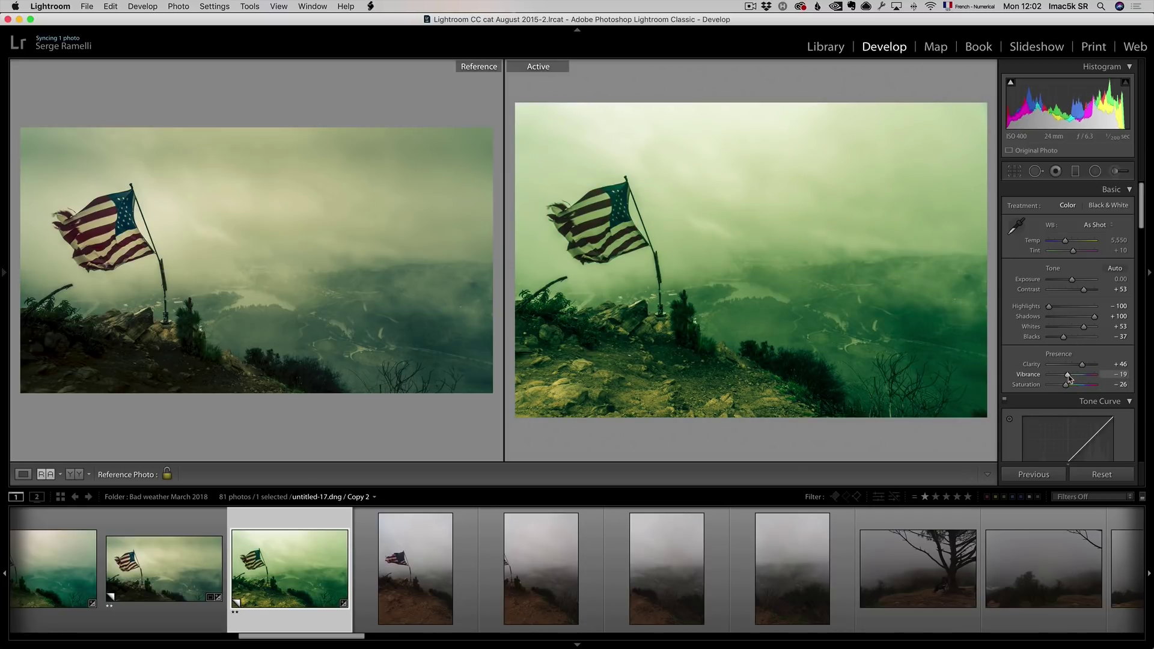
Set the Split Toning shadow tint to hue 167, saturation 26
{"action": "scroll", "coordinate": [1076, 366], "scroll_direction": "down", "scroll_amount": 10}
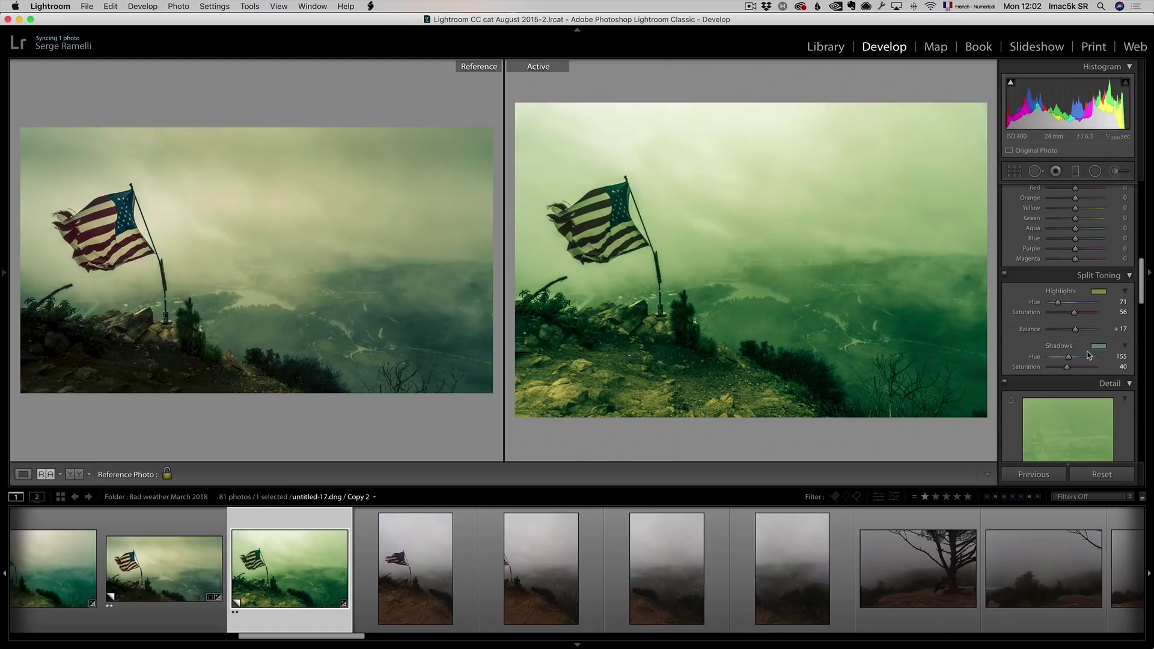
{"action": "scroll", "coordinate": [1092, 385], "scroll_direction": "down", "scroll_amount": 10}
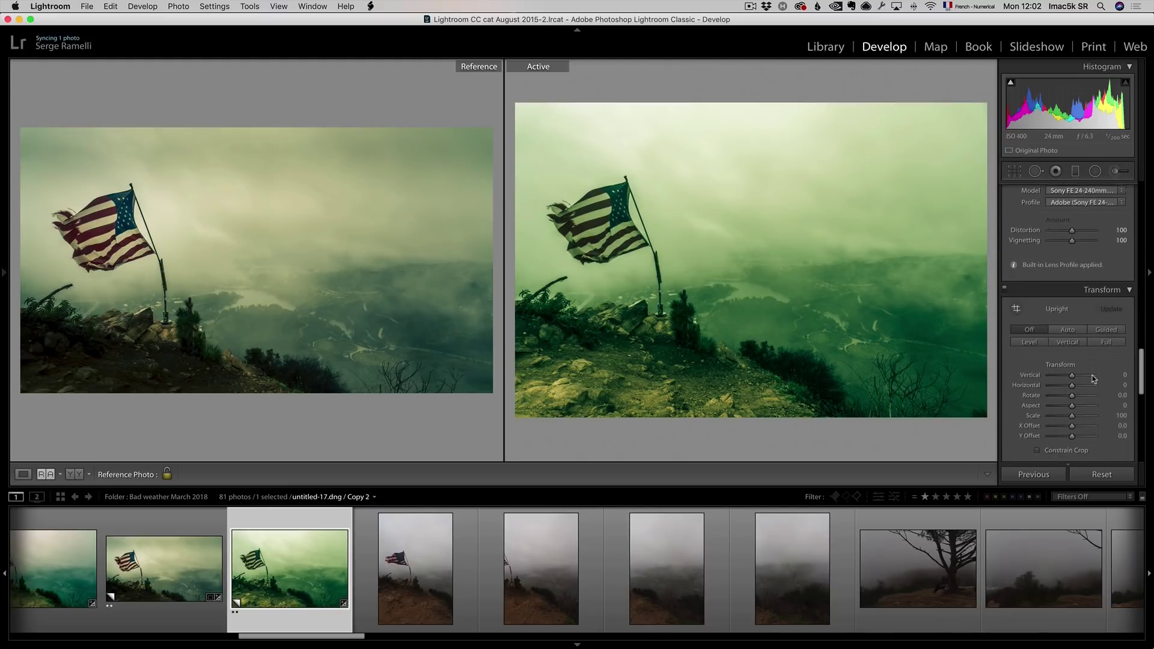
{"action": "scroll", "coordinate": [1093, 377], "scroll_direction": "up", "scroll_amount": 10}
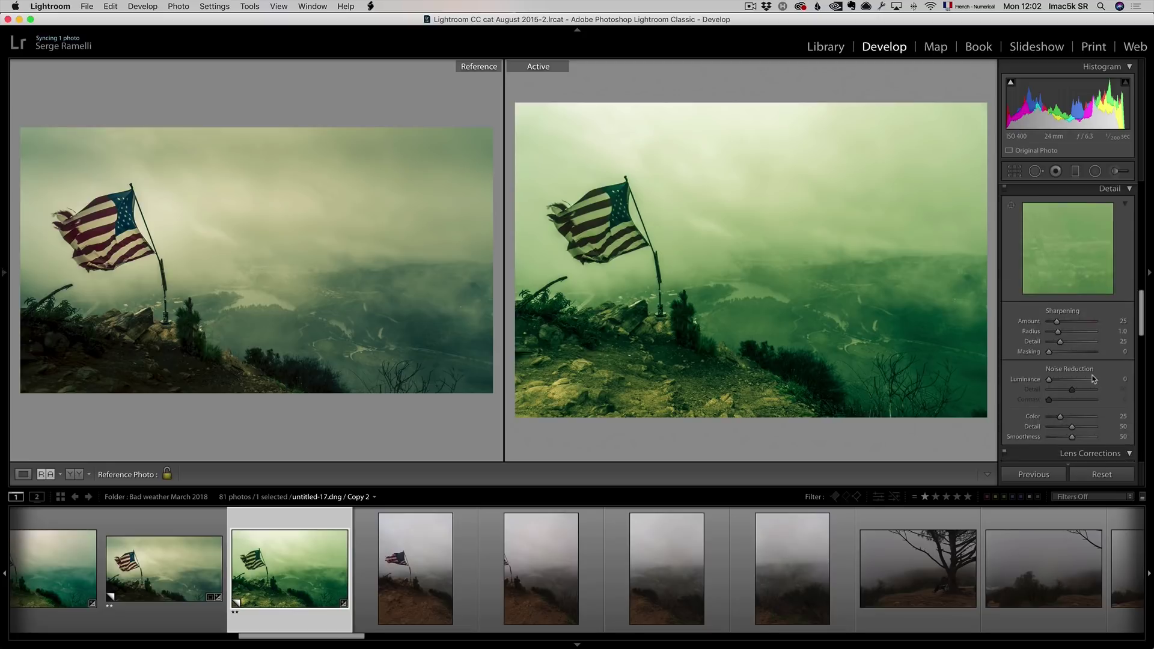
{"action": "left_click", "coordinate": [1097, 352]}
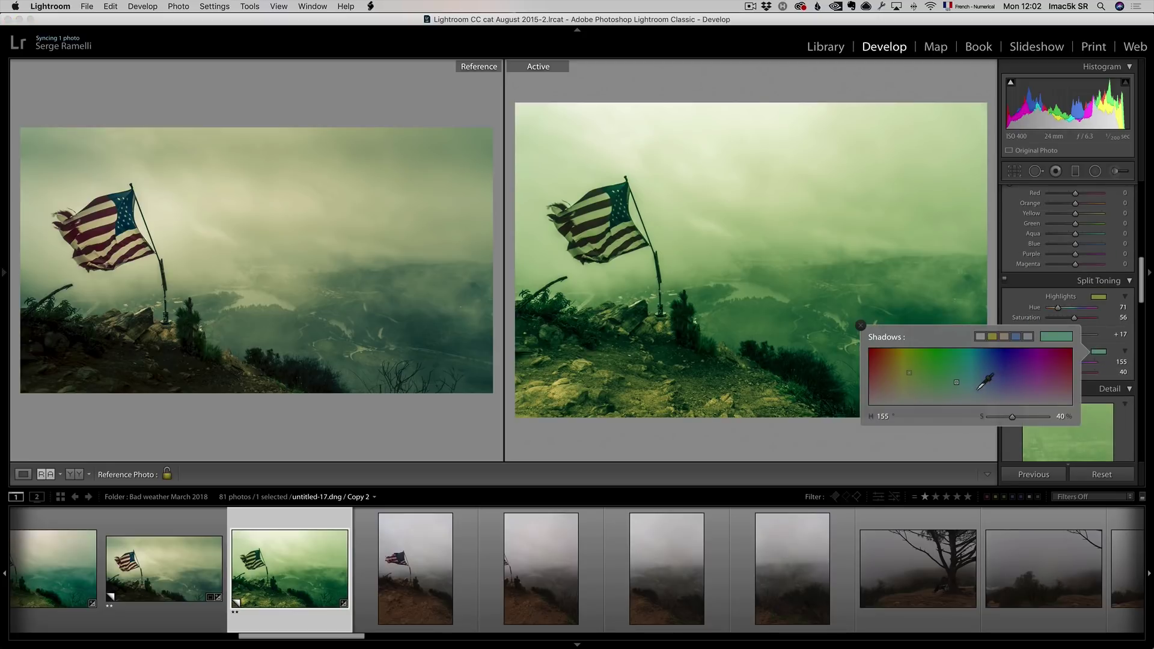
{"action": "left_click_drag", "start_coordinate": [956, 384], "coordinate": [957, 389]}
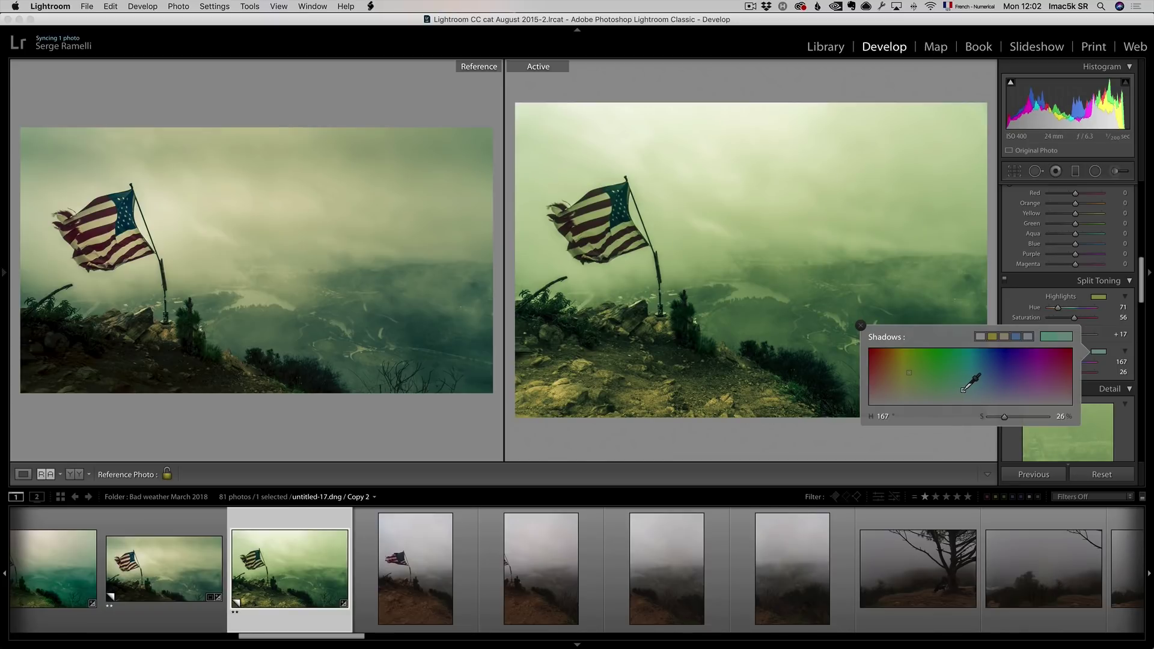
{"action": "left_click", "coordinate": [860, 325]}
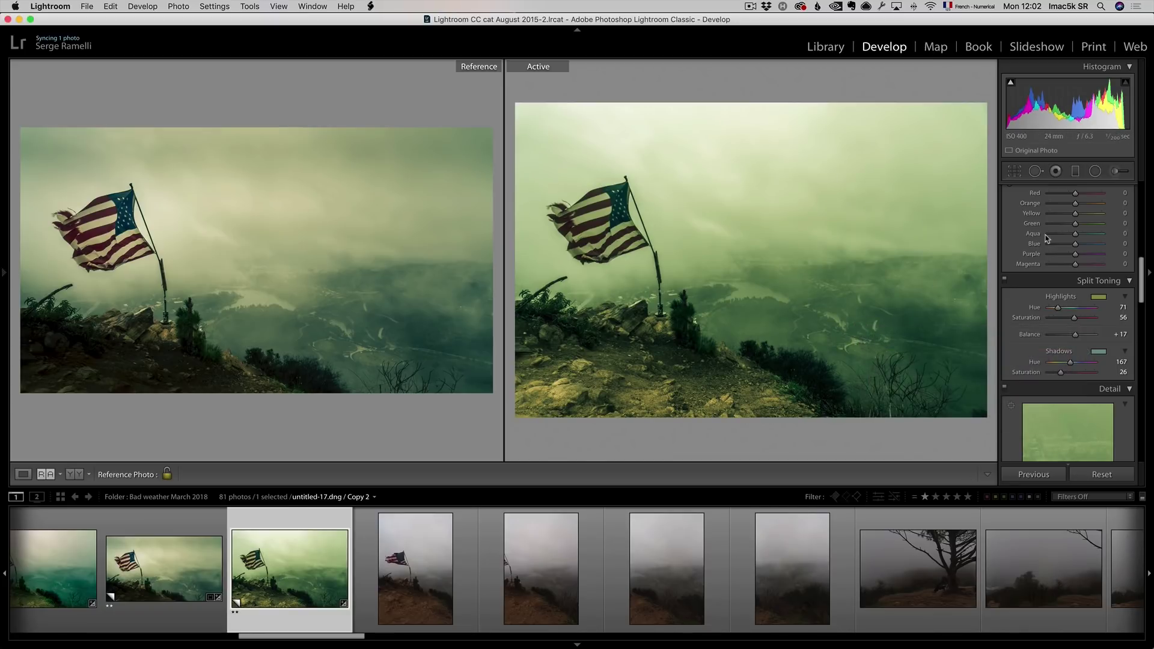
{"action": "scroll", "coordinate": [1051, 240], "scroll_direction": "up", "scroll_amount": 10}
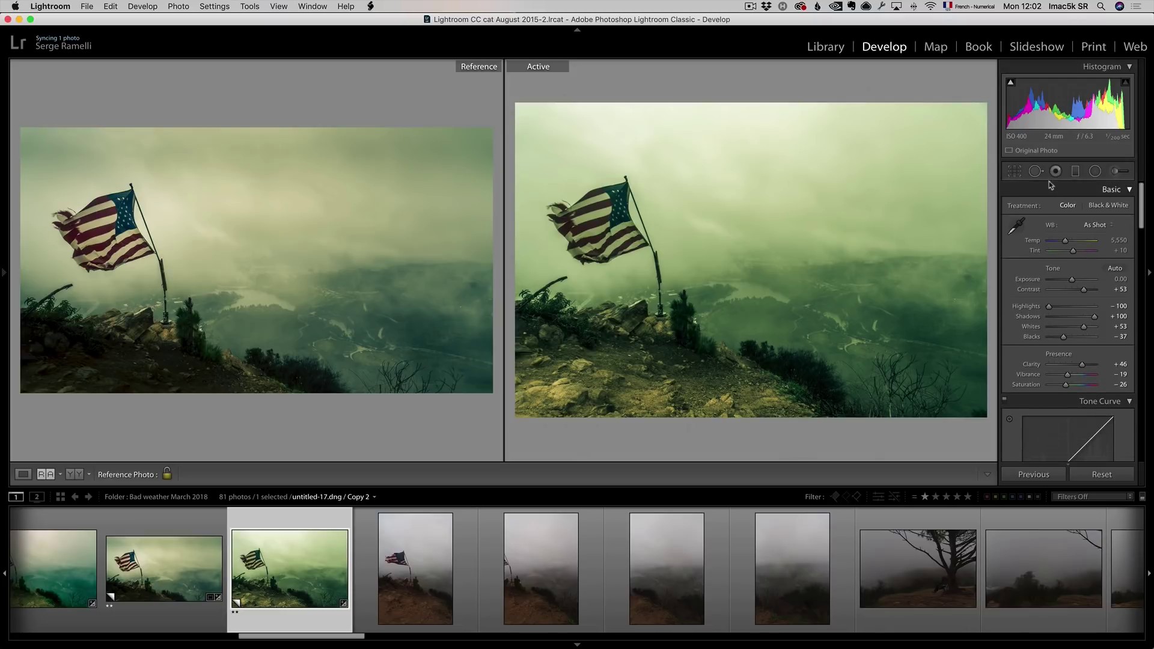
Leave Reference View and crop Copy 2 to a 16 x 9 aspect ratio
{"action": "left_click", "coordinate": [1014, 172]}
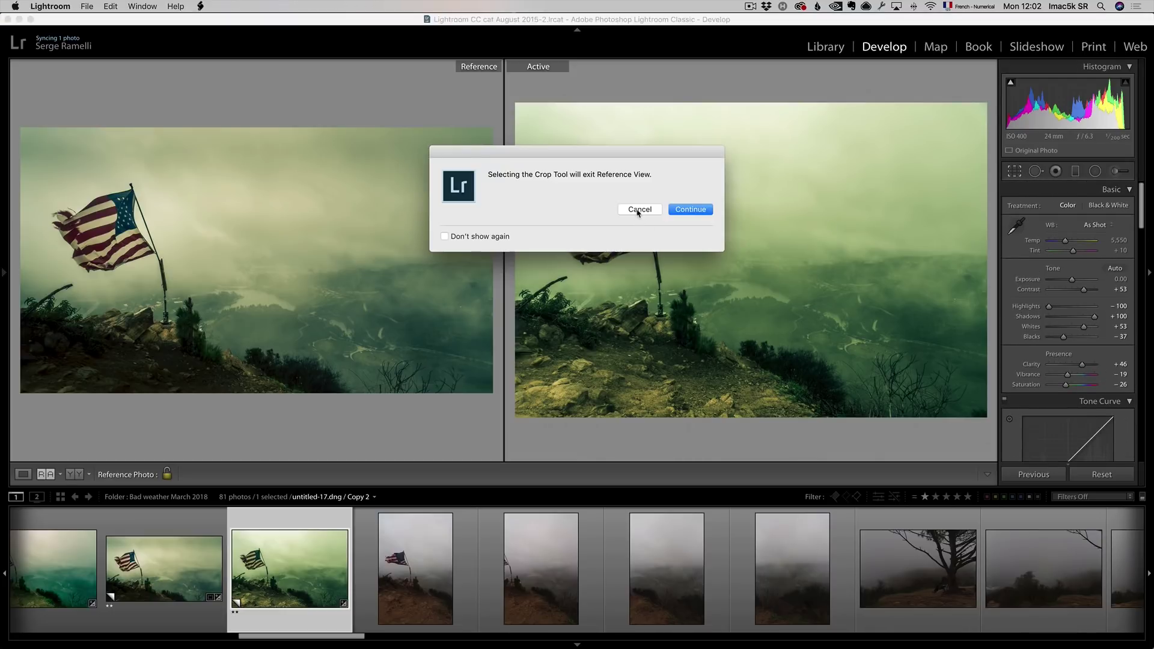
{"action": "left_click", "coordinate": [676, 209]}
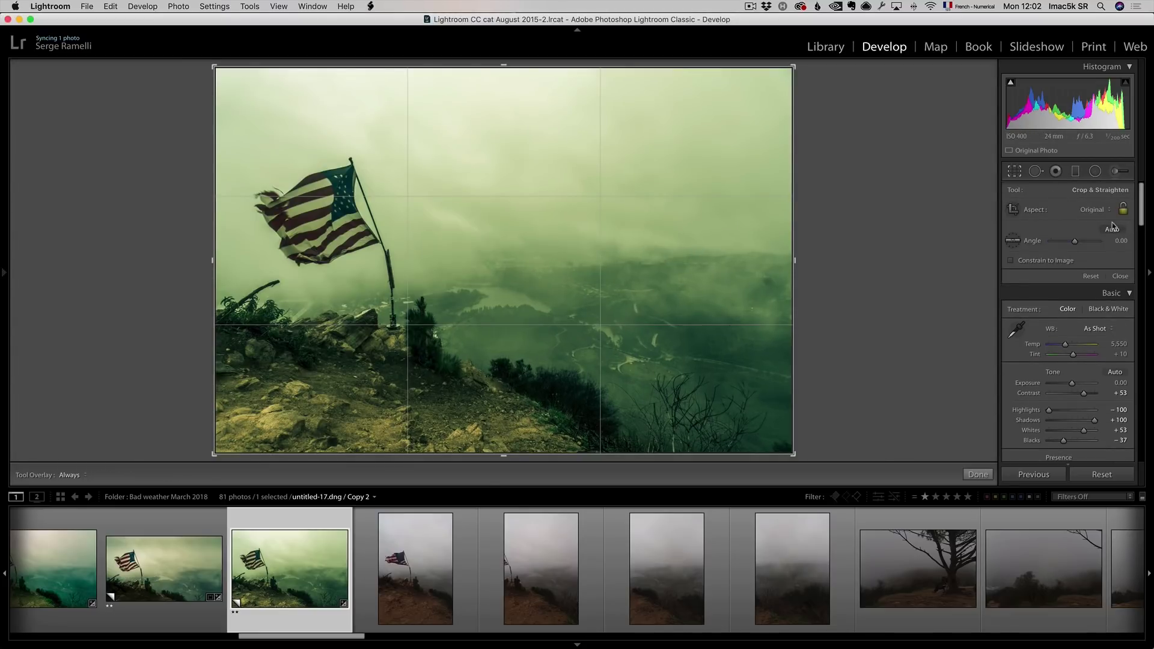
{"action": "left_click", "coordinate": [1109, 212]}
{"action": "left_click", "coordinate": [1075, 355]}
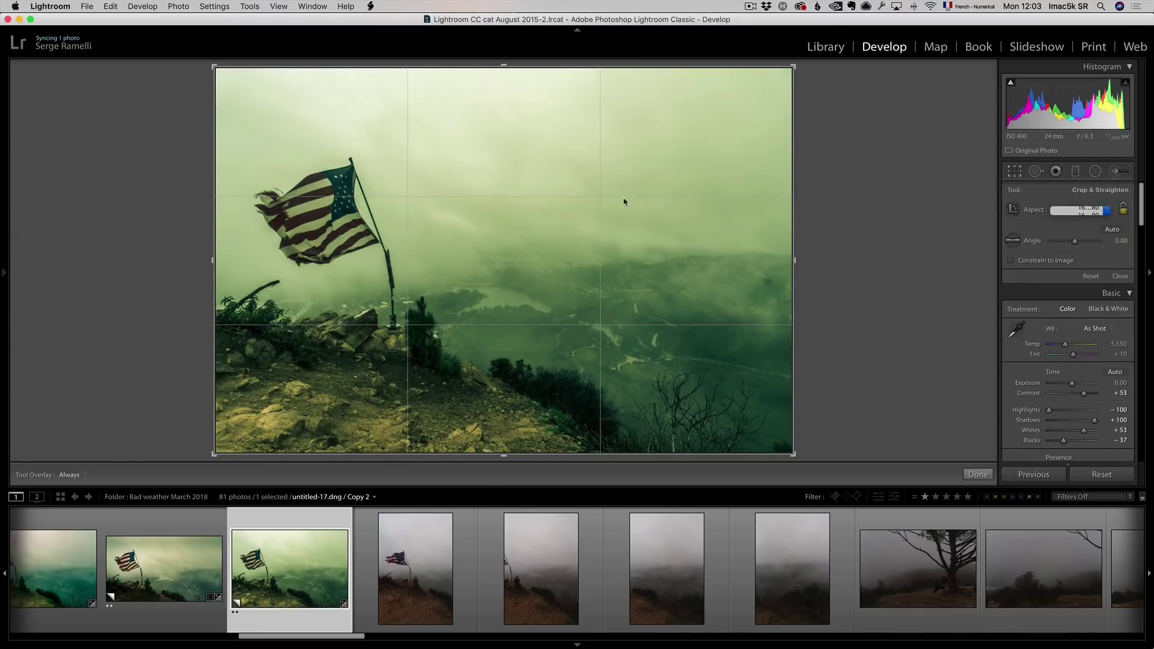
{"action": "key", "text": "Return"}
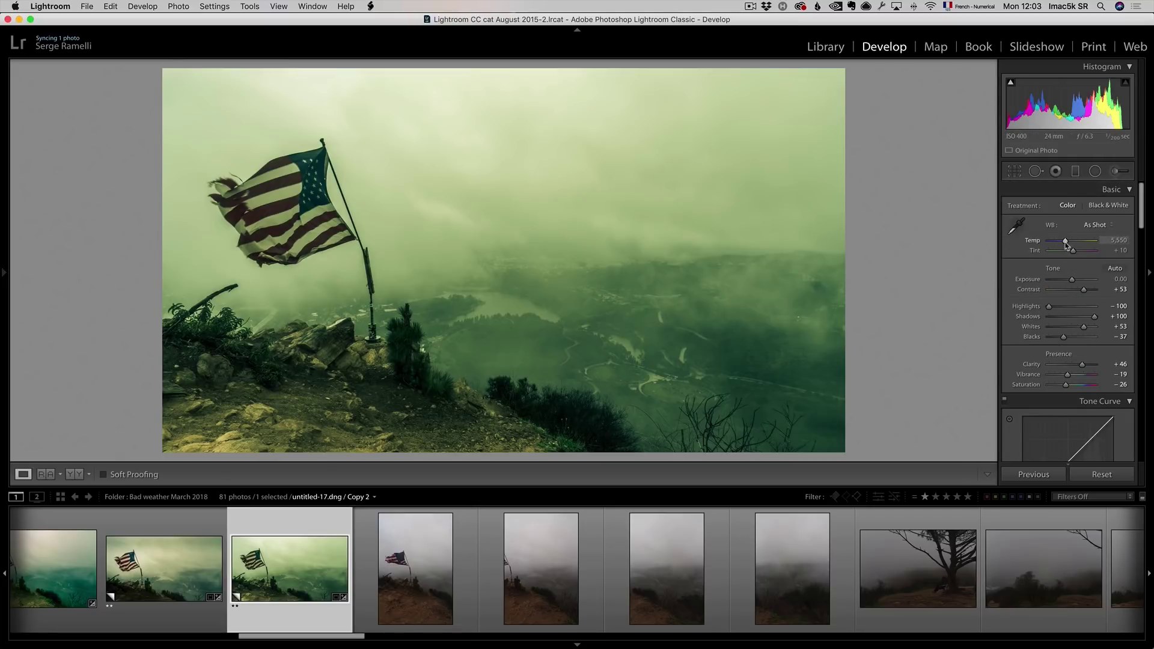
Warm the Temp to 6,159 and draw a graduated filter across the top
{"action": "left_click_drag", "start_coordinate": [1066, 242], "coordinate": [1069, 242]}
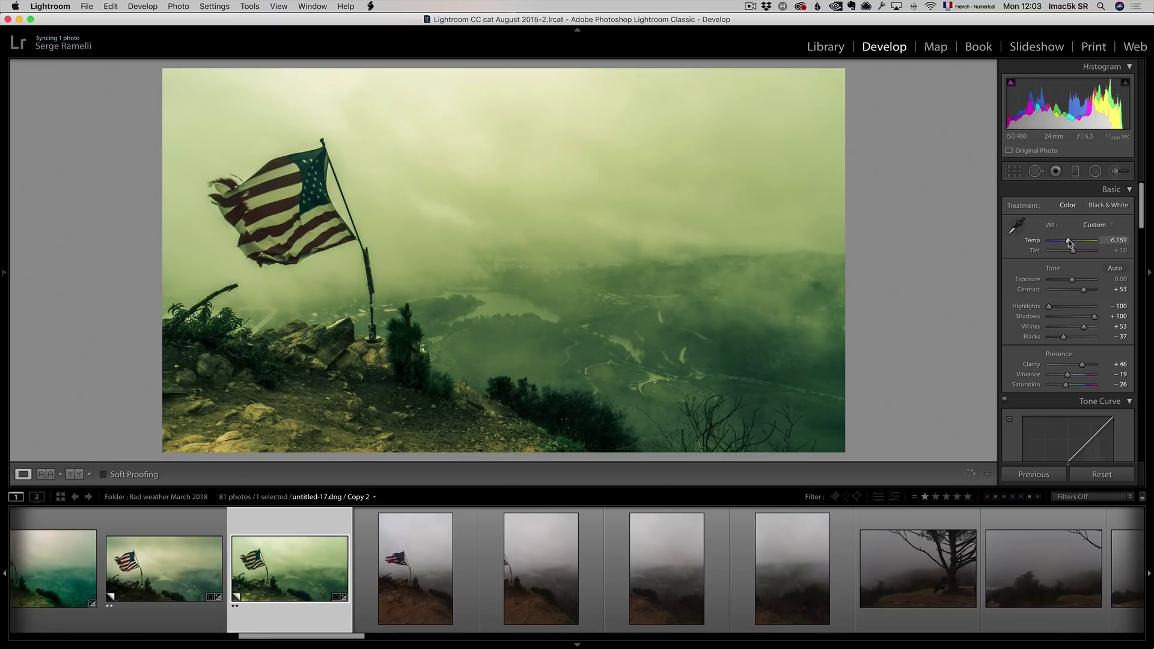
{"action": "left_click", "coordinate": [1075, 171]}
{"action": "left_click_drag", "start_coordinate": [505, 124], "coordinate": [504, 284]}
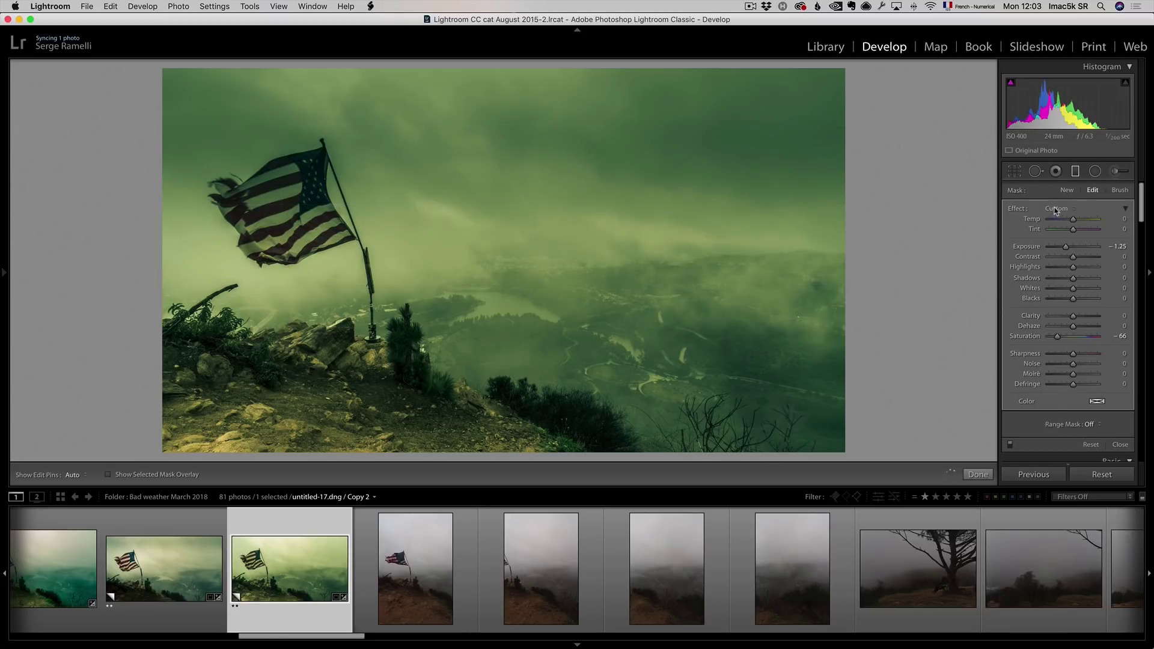
Set the filter effect to Exposure, raise the top gradient, and add one at the bottom edge
{"action": "left_click", "coordinate": [1057, 207]}
{"action": "left_click", "coordinate": [1064, 237]}
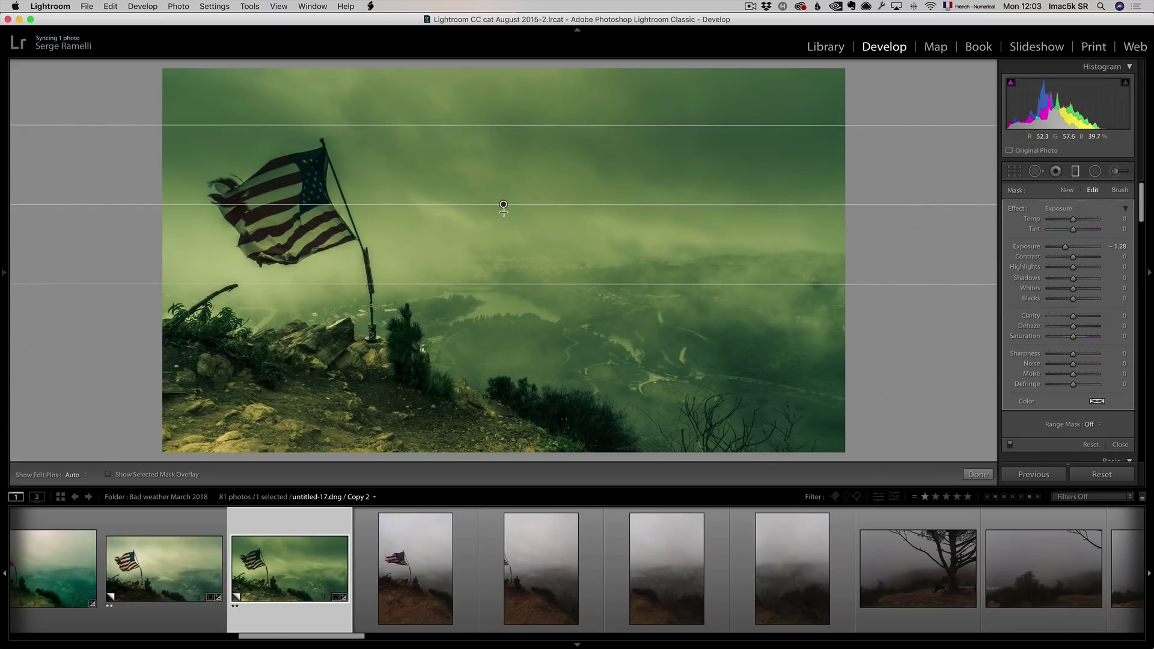
{"action": "left_click_drag", "start_coordinate": [502, 204], "coordinate": [501, 113]}
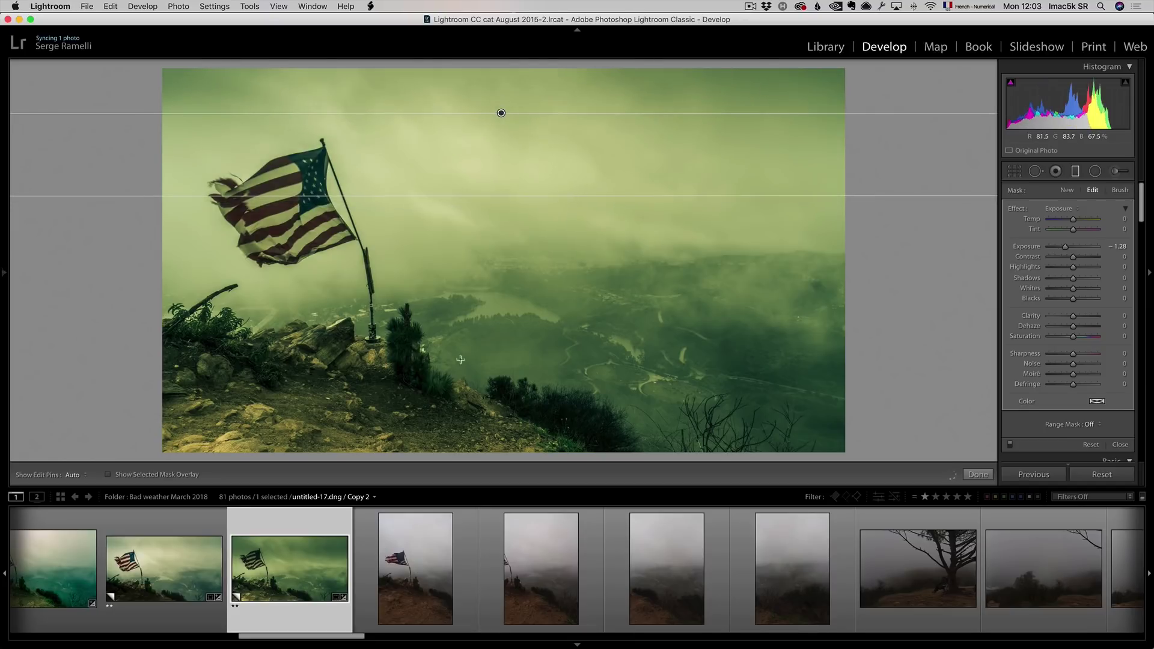
{"action": "left_click_drag", "start_coordinate": [489, 413], "coordinate": [484, 341]}
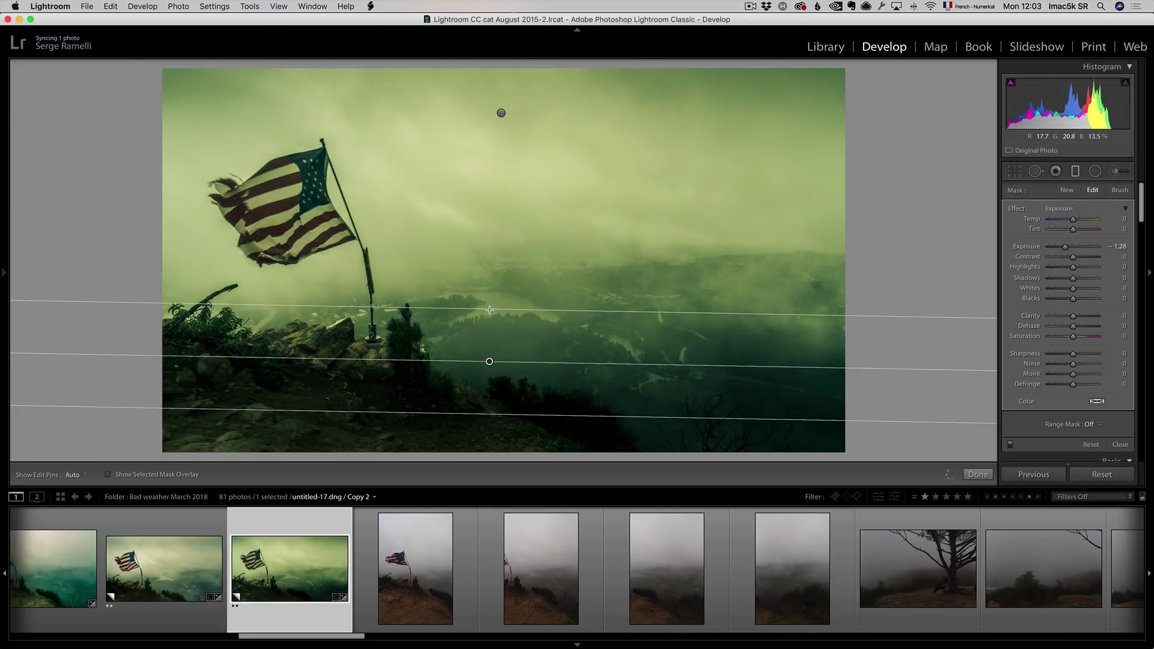
{"action": "left_click_drag", "start_coordinate": [489, 362], "coordinate": [497, 453]}
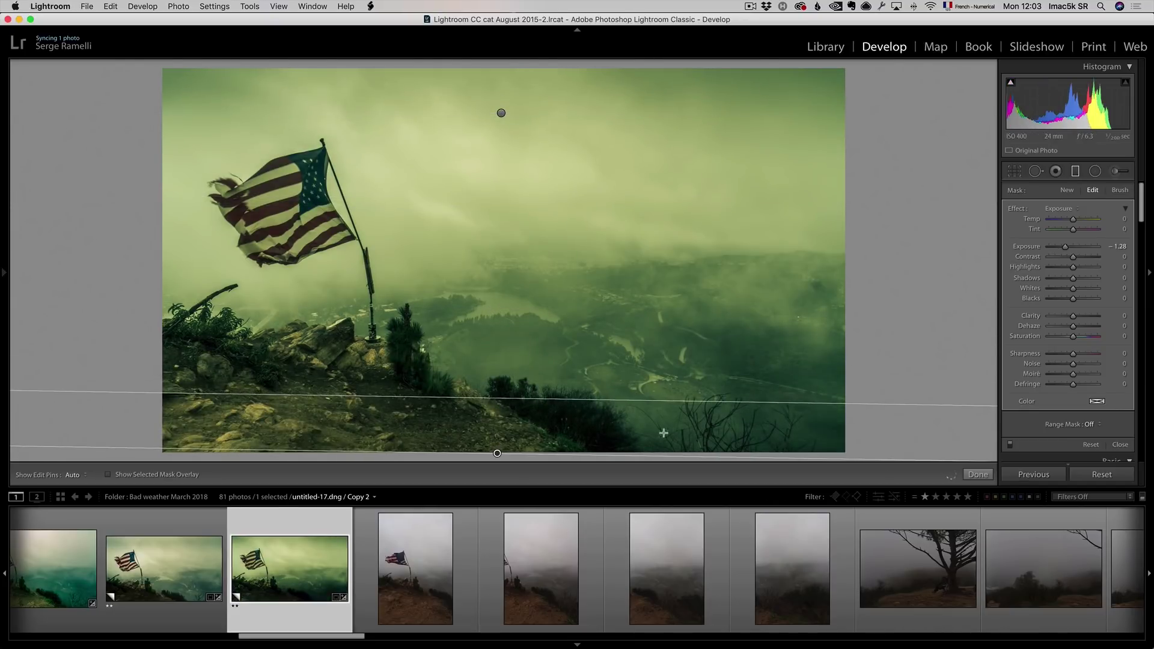
Raise Whites to +61, then switch to untitled-31 Copy 1 with the left panel reopened
{"action": "left_click", "coordinate": [976, 474]}
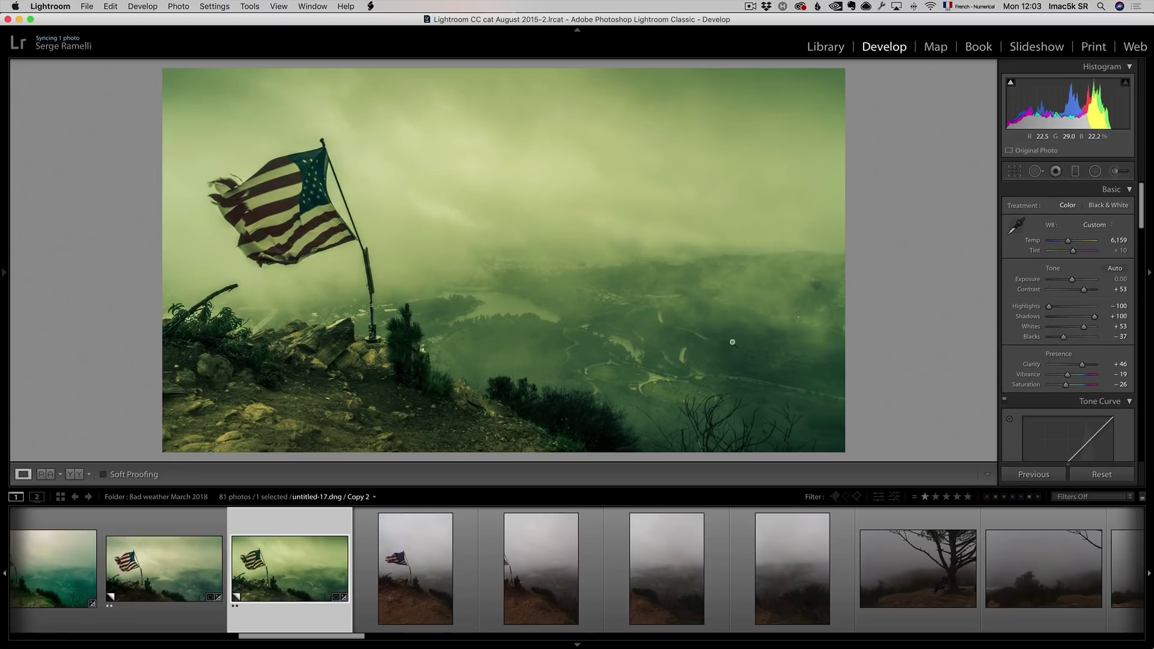
{"action": "left_click_drag", "start_coordinate": [1083, 327], "coordinate": [1084, 330]}
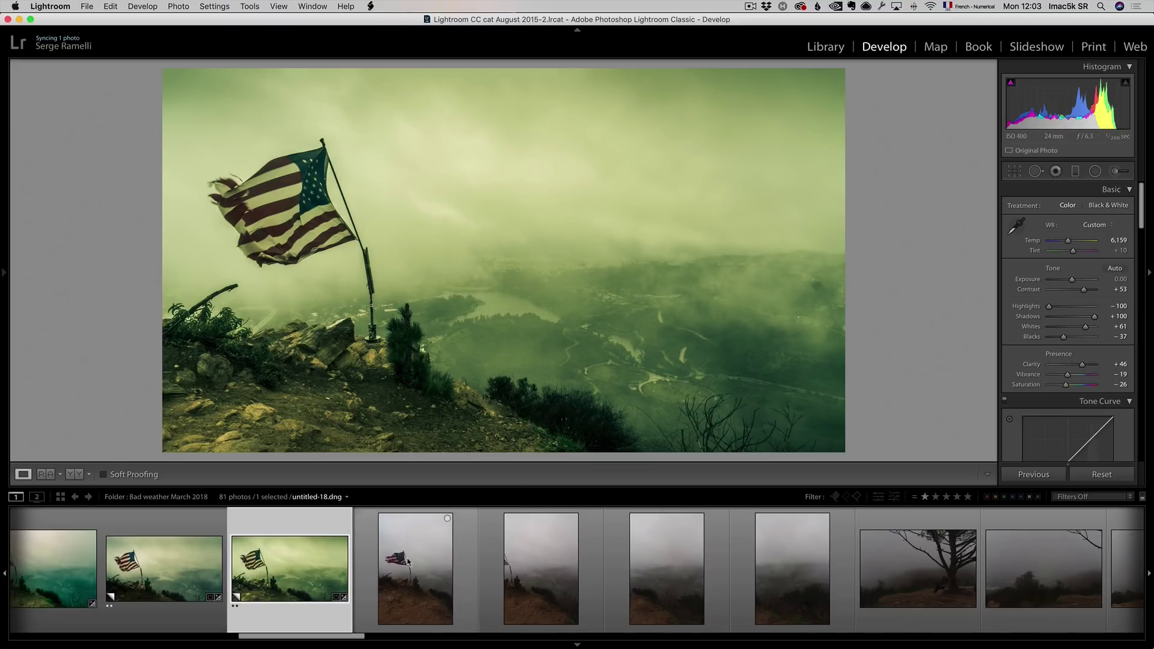
{"action": "left_click_drag", "start_coordinate": [359, 636], "coordinate": [548, 635]}
{"action": "left_click", "coordinate": [547, 572]}
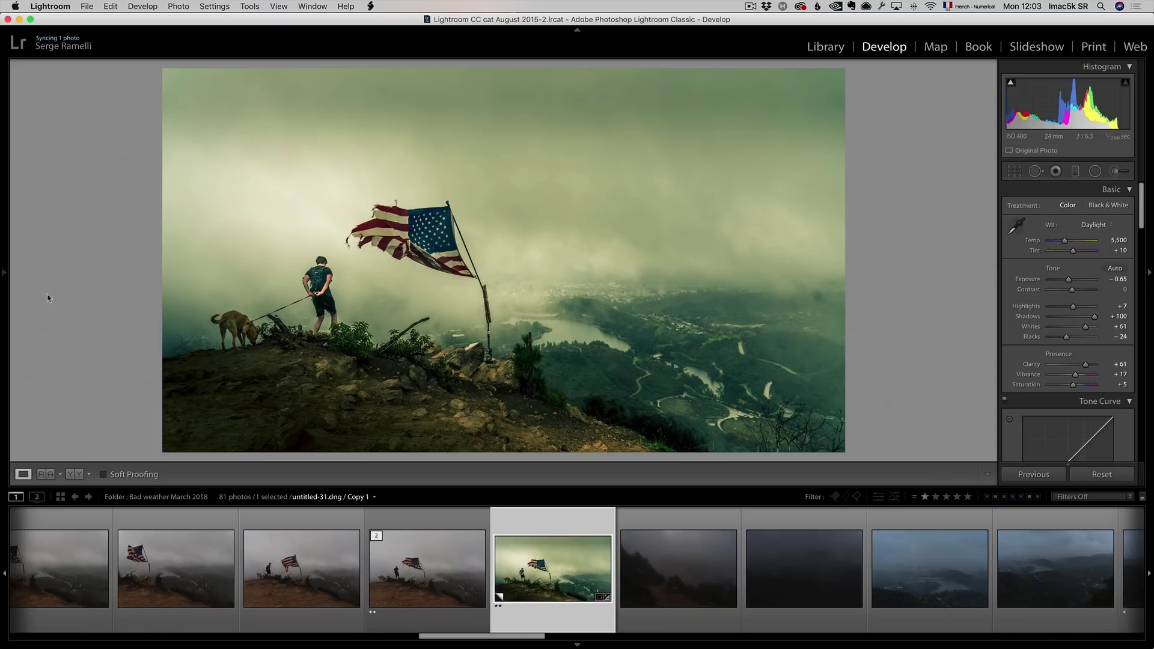
{"action": "left_click", "coordinate": [3, 275]}
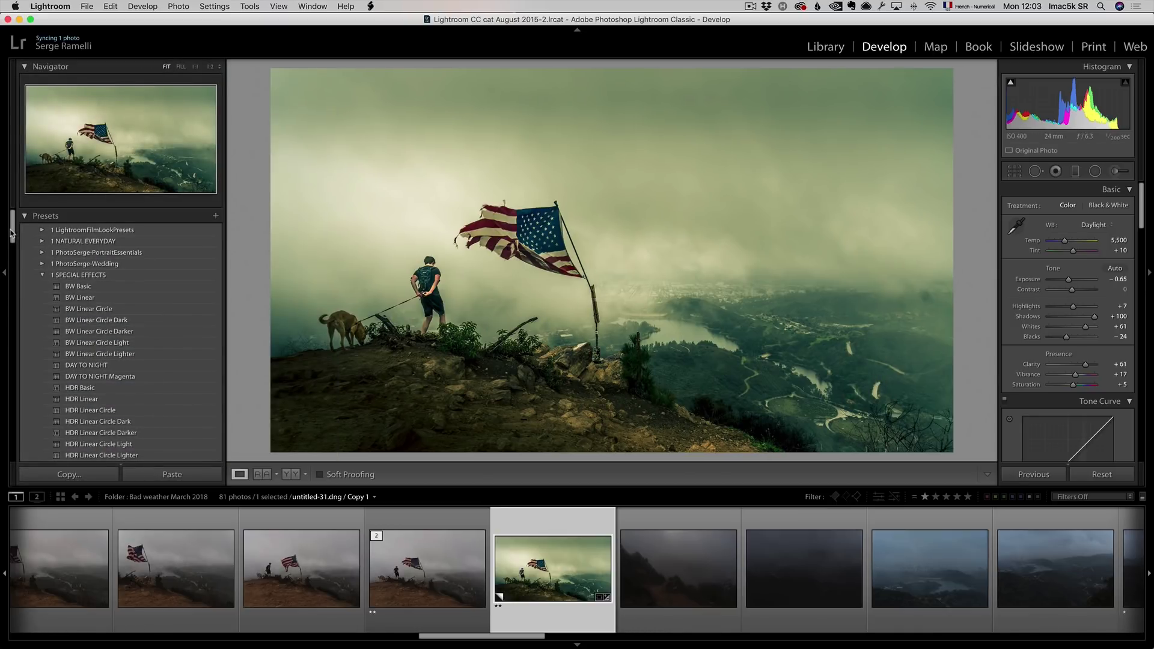
Create a develop preset named 'Hollywood look' in User Presets
{"action": "left_click", "coordinate": [216, 217]}
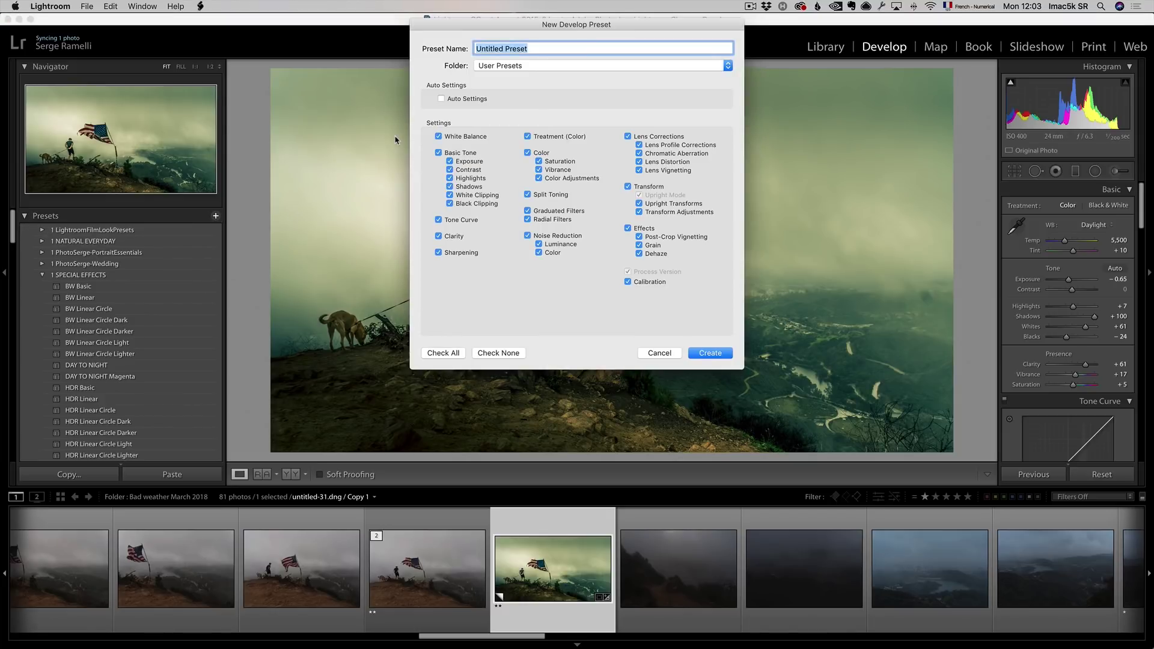
{"action": "type", "text": "Hollywood look"}
{"action": "left_click", "coordinate": [718, 354]}
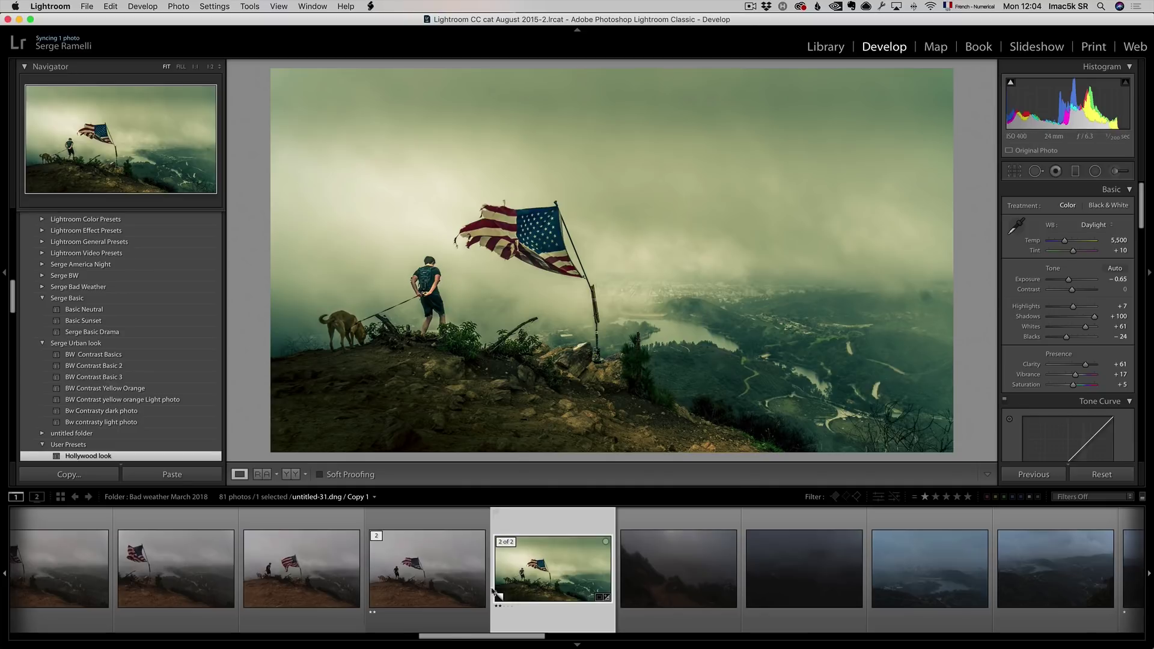
Browse the filmstrip to the dark misty hillside and foggy city skyline photos
{"action": "left_click", "coordinate": [482, 638]}
{"action": "left_click_drag", "start_coordinate": [482, 638], "coordinate": [547, 640]}
{"action": "left_click", "coordinate": [531, 612]}
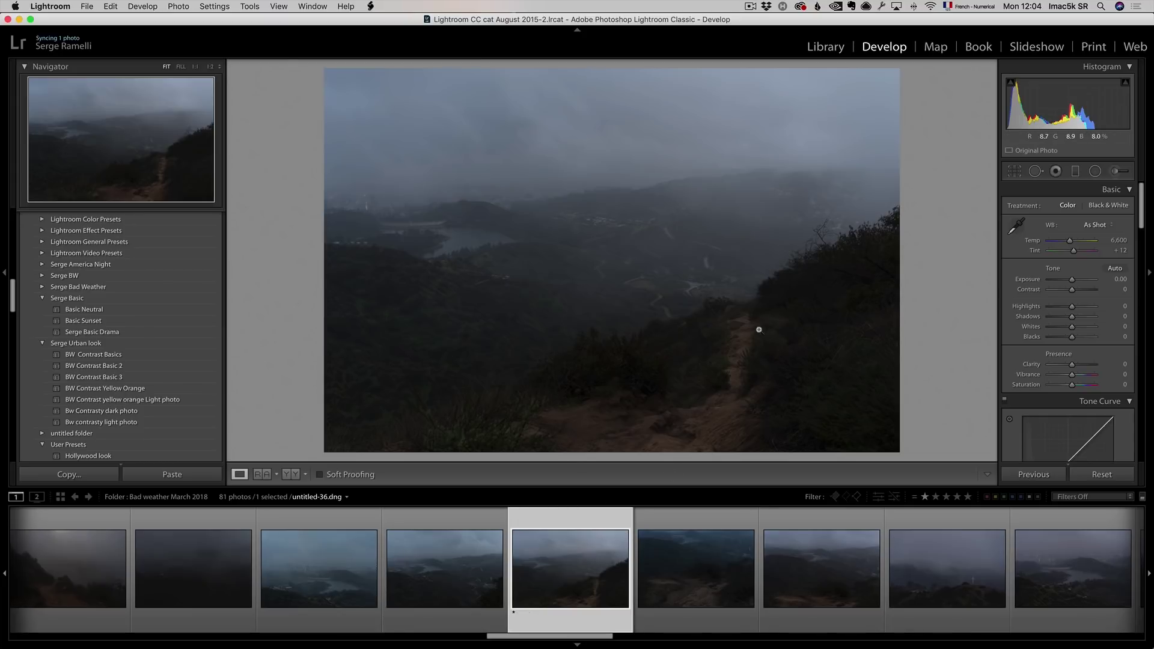
{"action": "left_click_drag", "start_coordinate": [593, 640], "coordinate": [709, 644]}
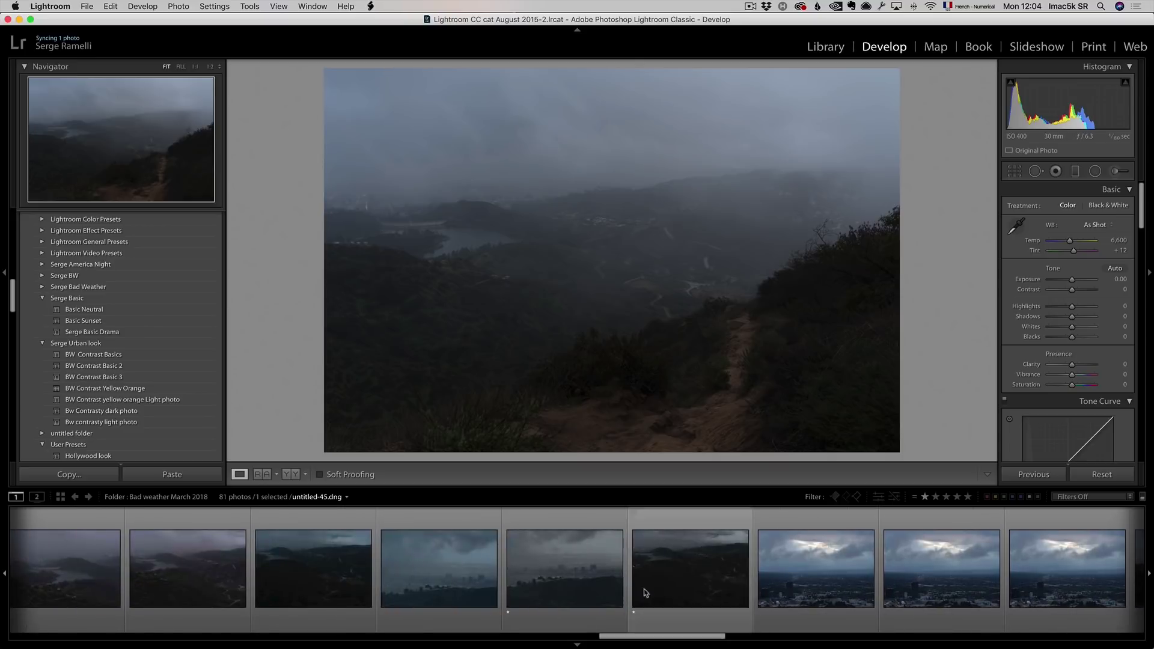
{"action": "left_click", "coordinate": [570, 569]}
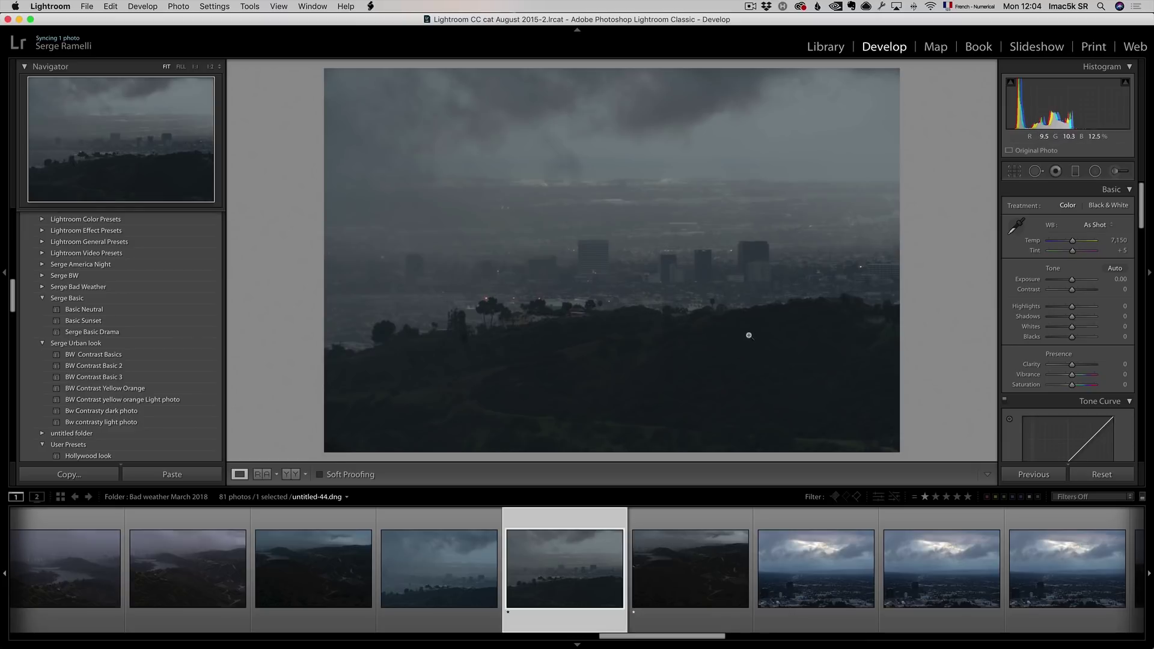
View the valley, cloudy sky and dusk skyline photos, then filter to 3 stars
{"action": "left_click", "coordinate": [707, 585]}
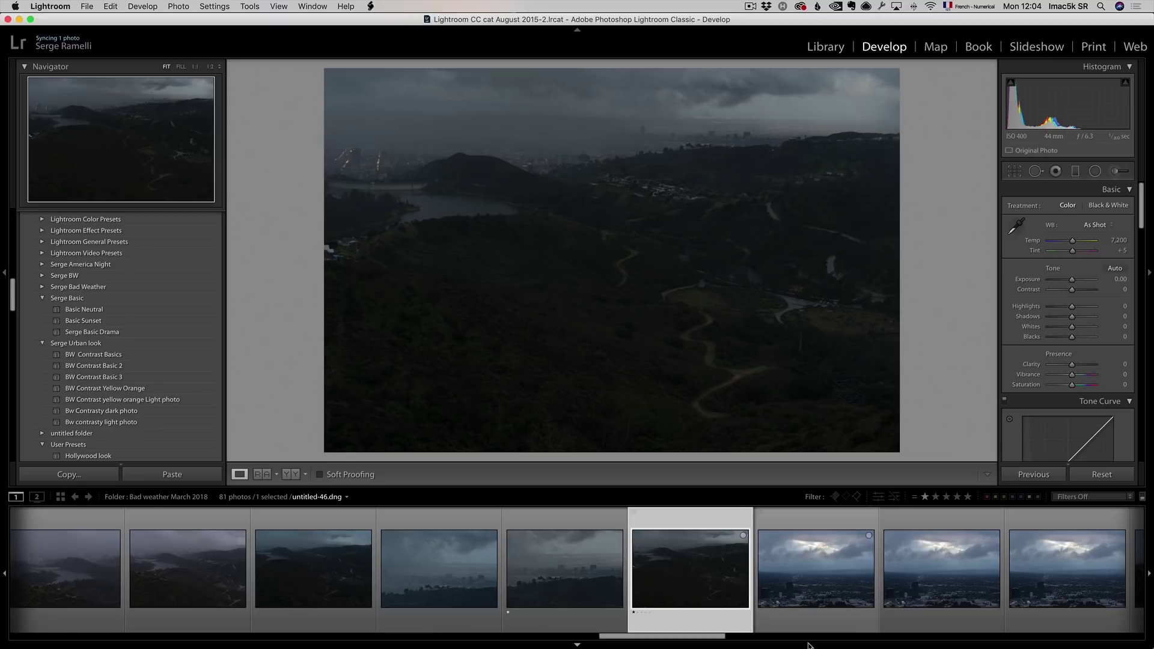
{"action": "left_click_drag", "start_coordinate": [701, 637], "coordinate": [831, 637]}
{"action": "left_click", "coordinate": [766, 570]}
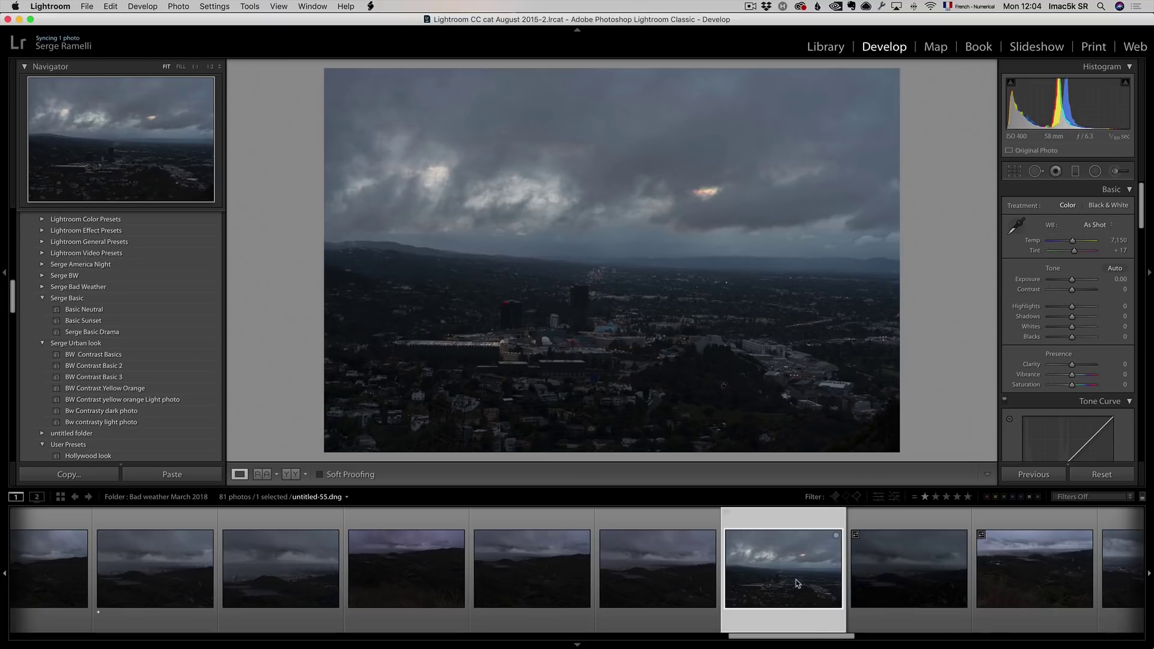
{"action": "left_click_drag", "start_coordinate": [821, 634], "coordinate": [1026, 619]}
{"action": "left_click", "coordinate": [858, 571]}
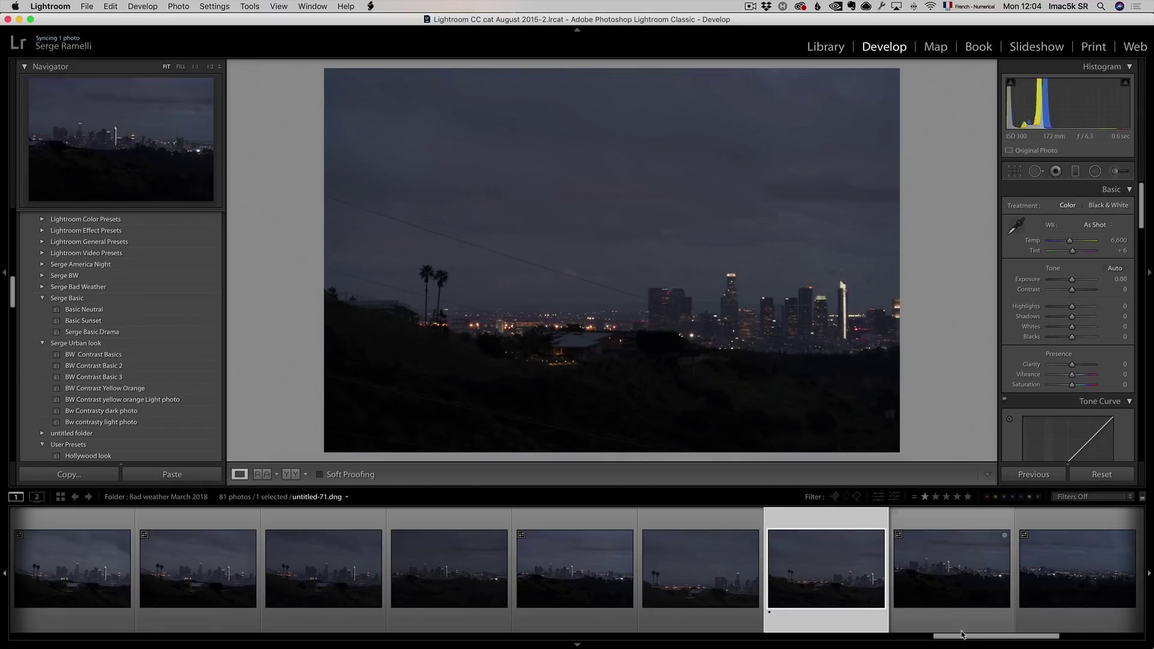
{"action": "left_click", "coordinate": [947, 498]}
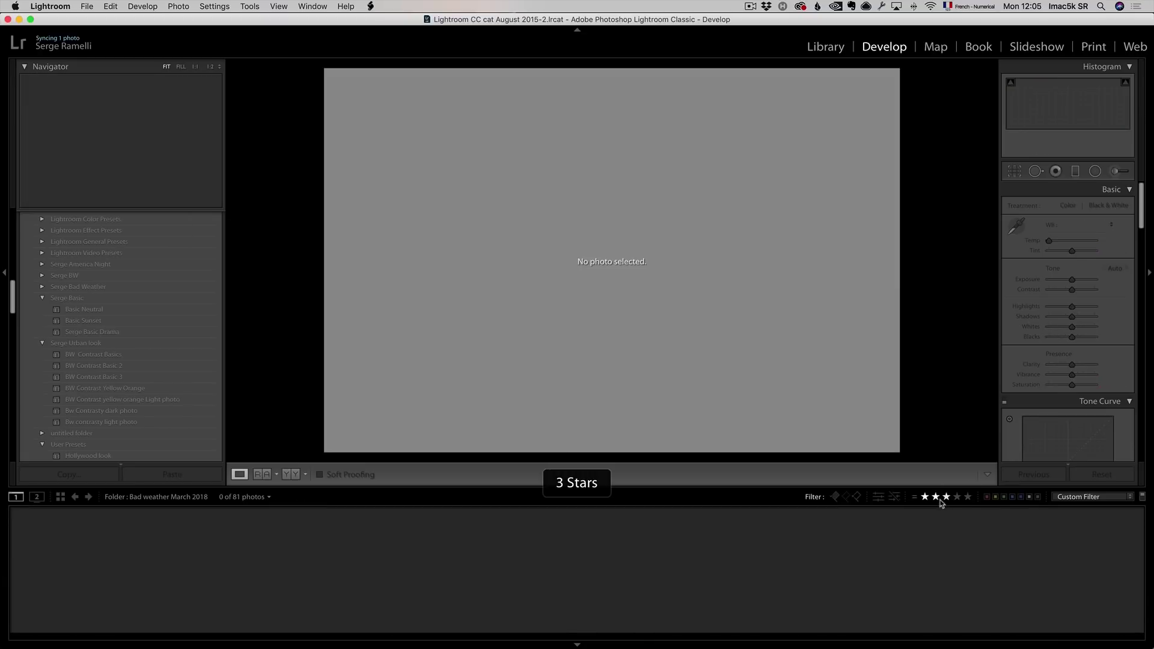
Filter to 2 stars, select the green flag photos, and start an impromptu slideshow
{"action": "left_click", "coordinate": [936, 498]}
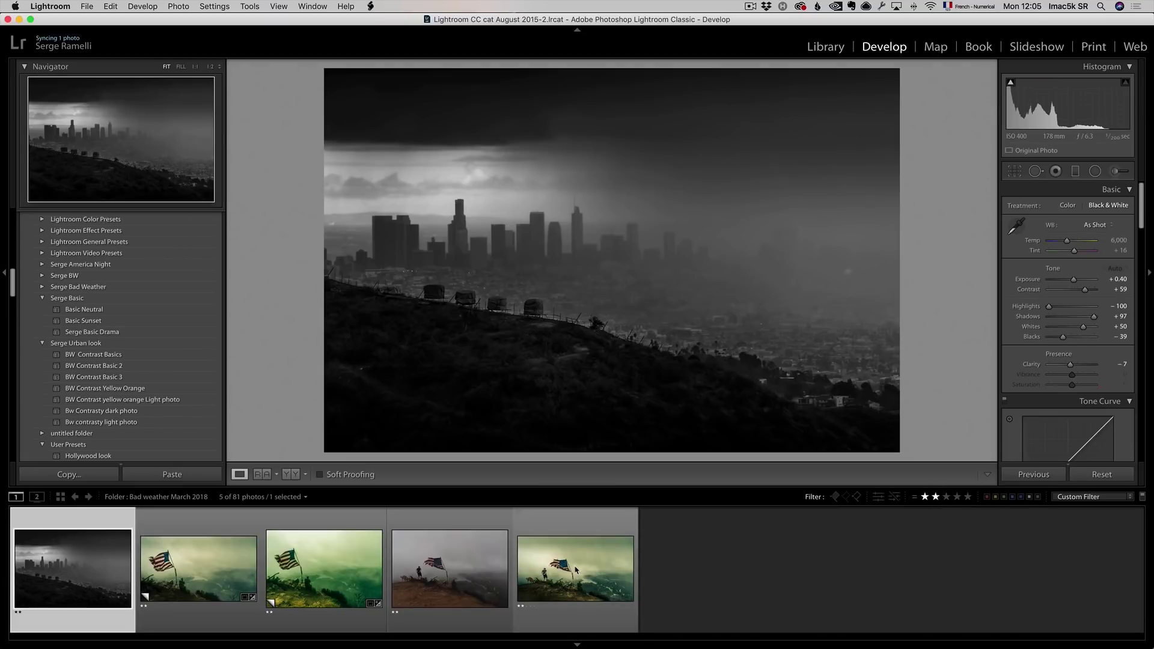
{"action": "left_click", "coordinate": [563, 587]}
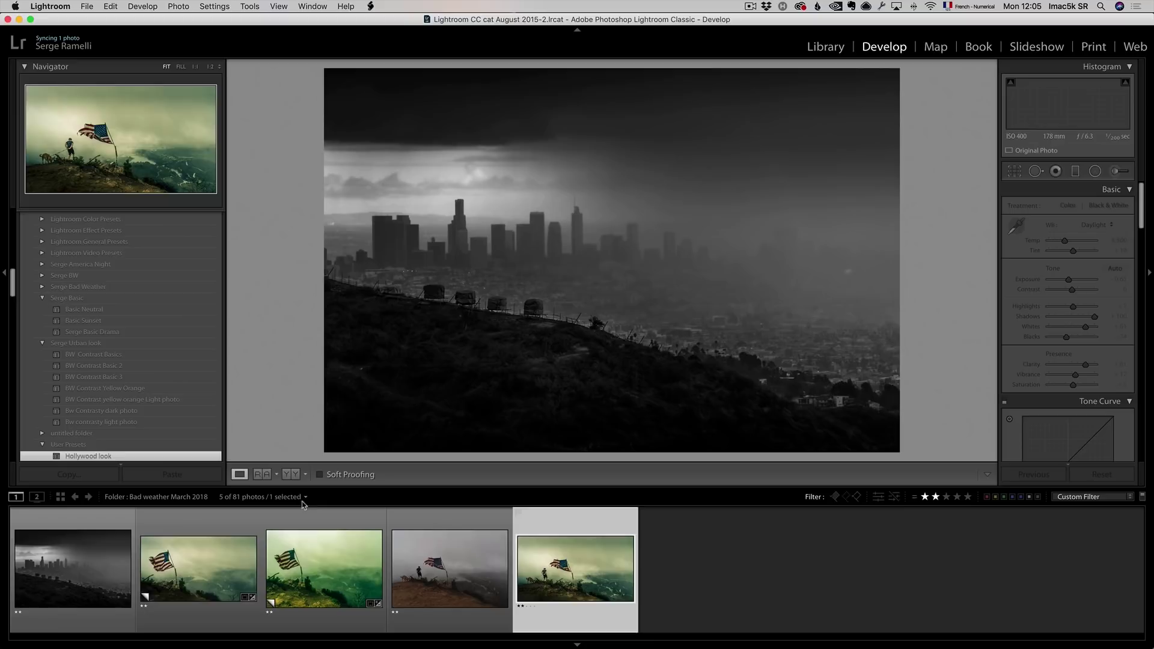
{"action": "key", "text": "2"}
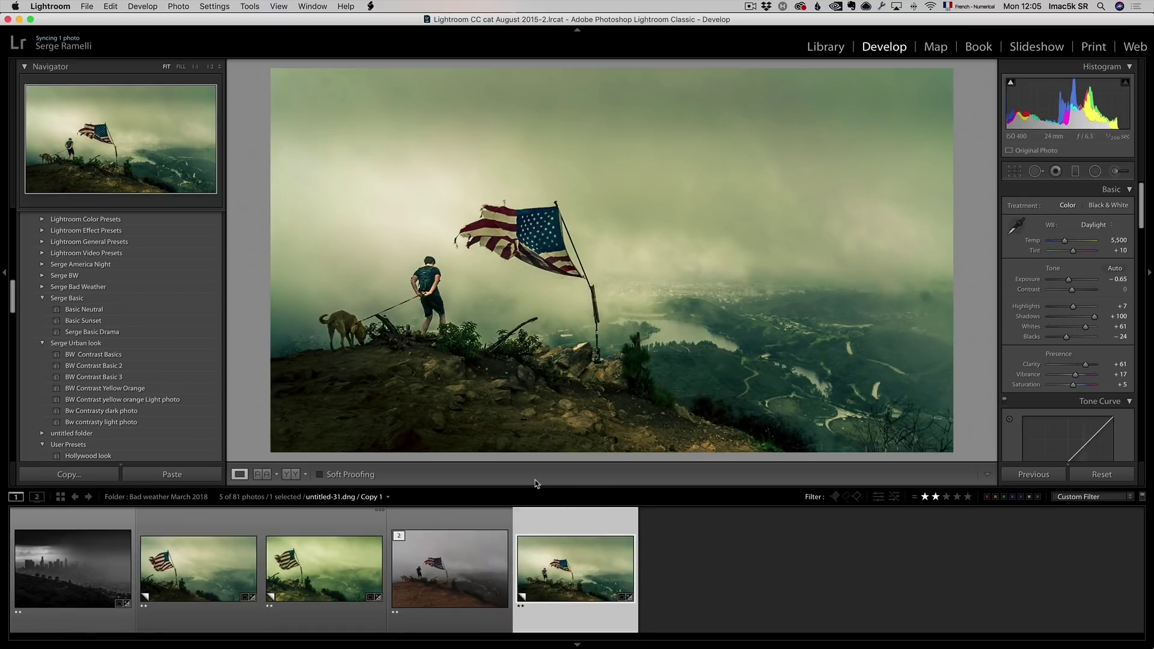
{"action": "left_click", "coordinate": [314, 560]}
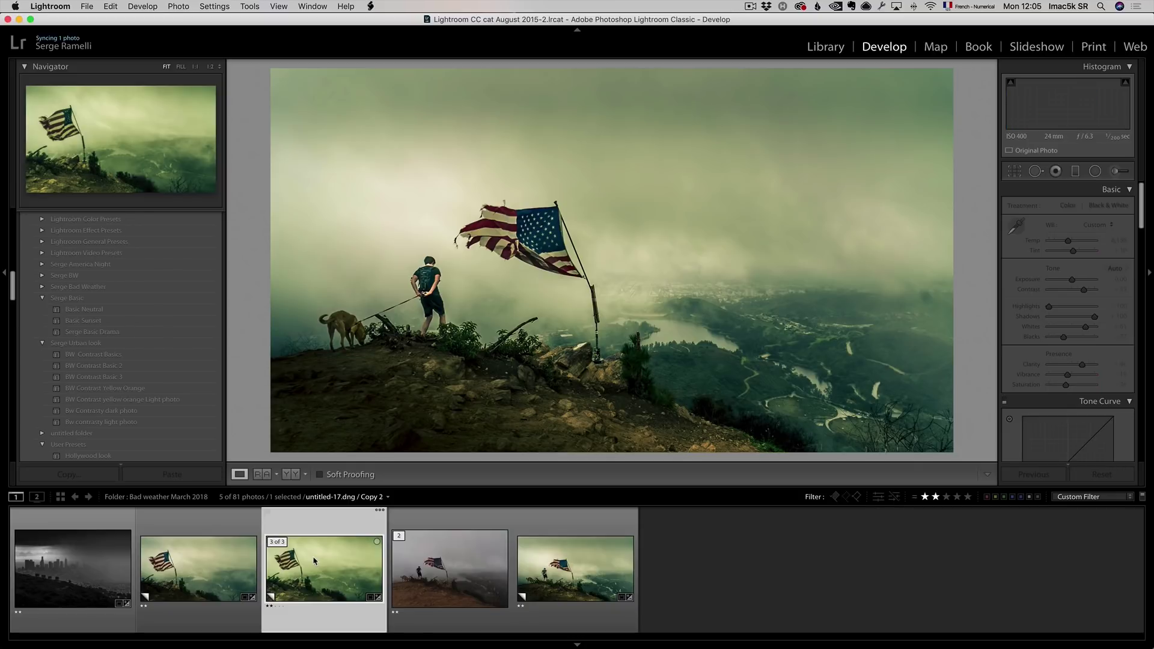
{"action": "key", "text": "super+Return"}
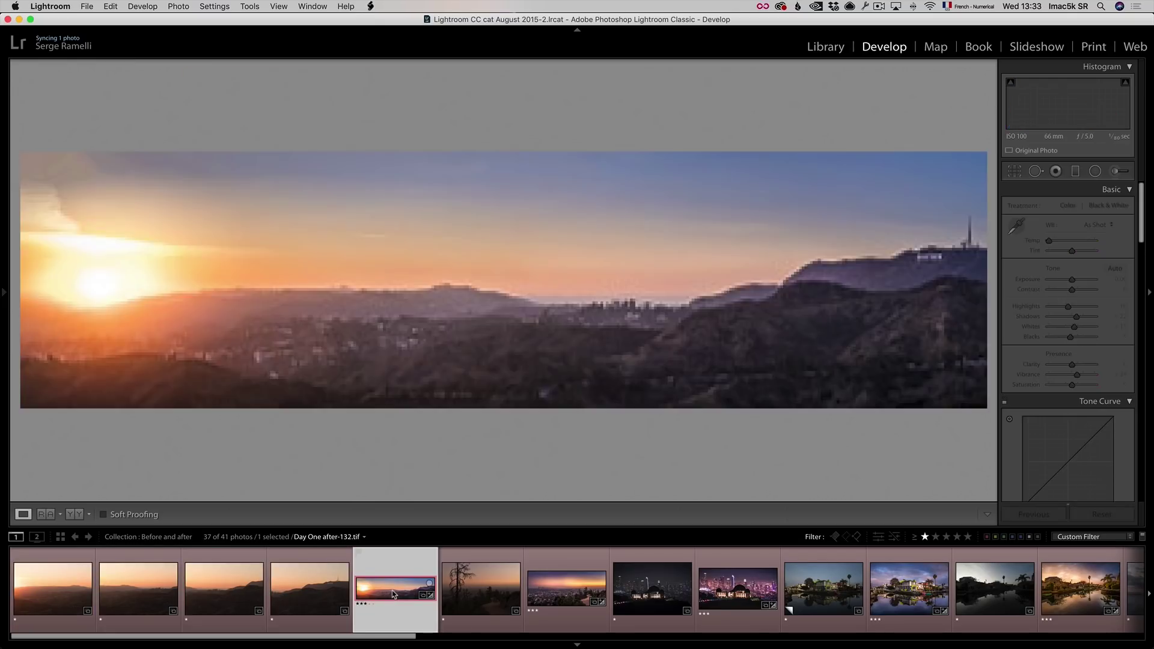
Step through the silhouetted tree, city sunset and observatory before-and-after photos
{"action": "left_click", "coordinate": [481, 604]}
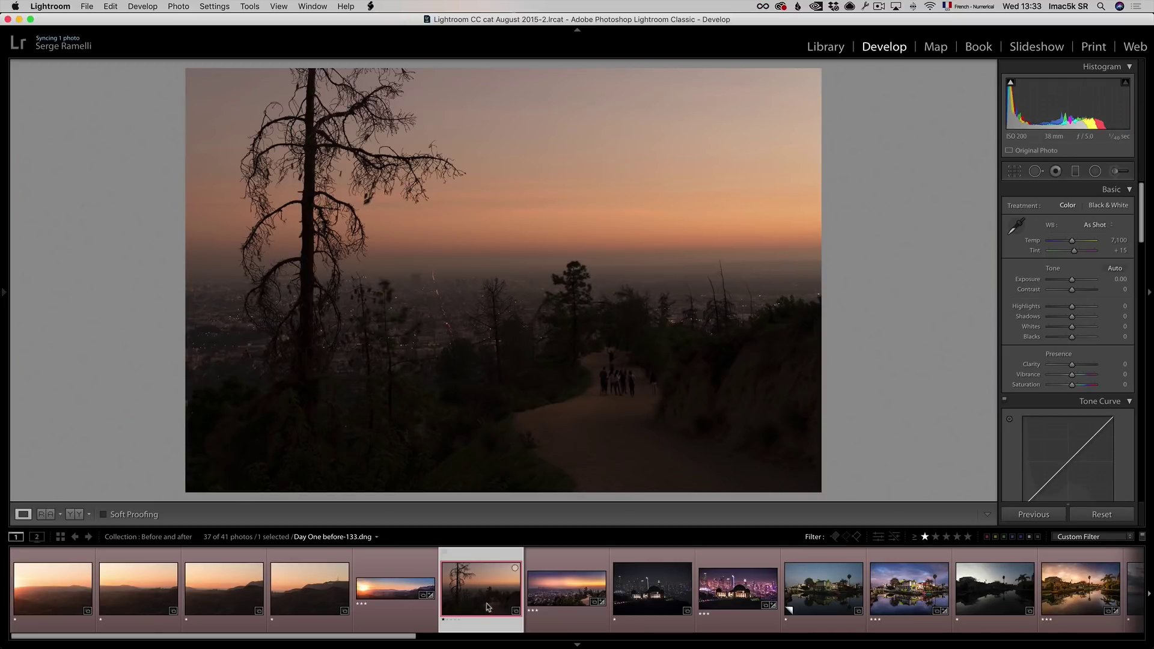
{"action": "left_click", "coordinate": [573, 592]}
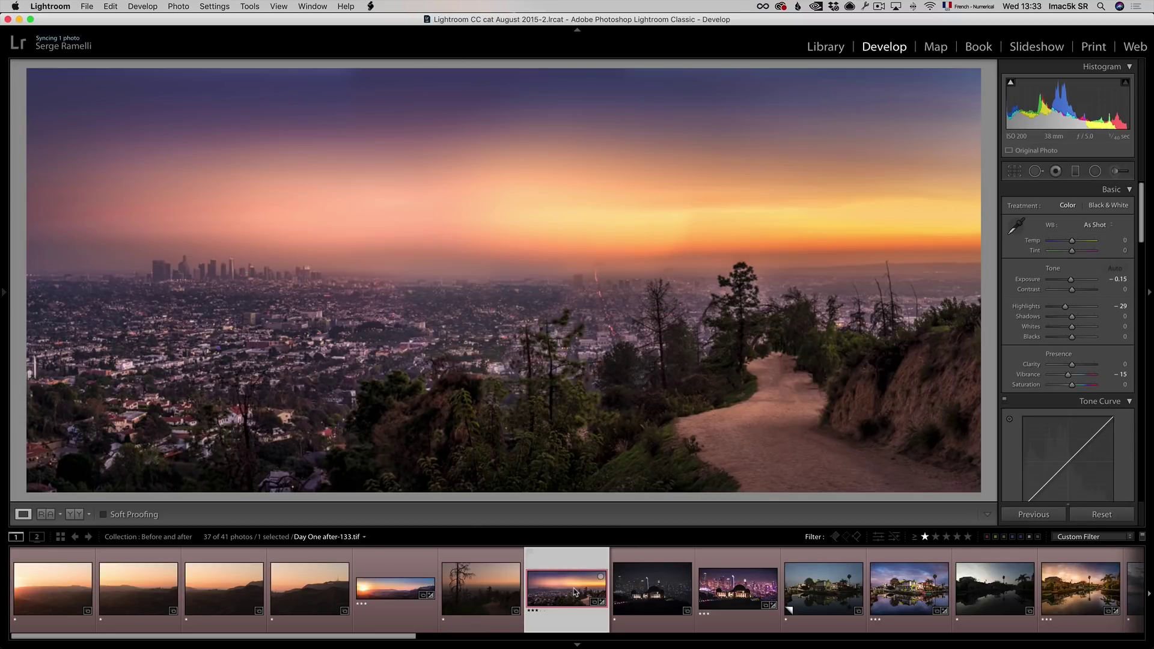
{"action": "left_click", "coordinate": [655, 581]}
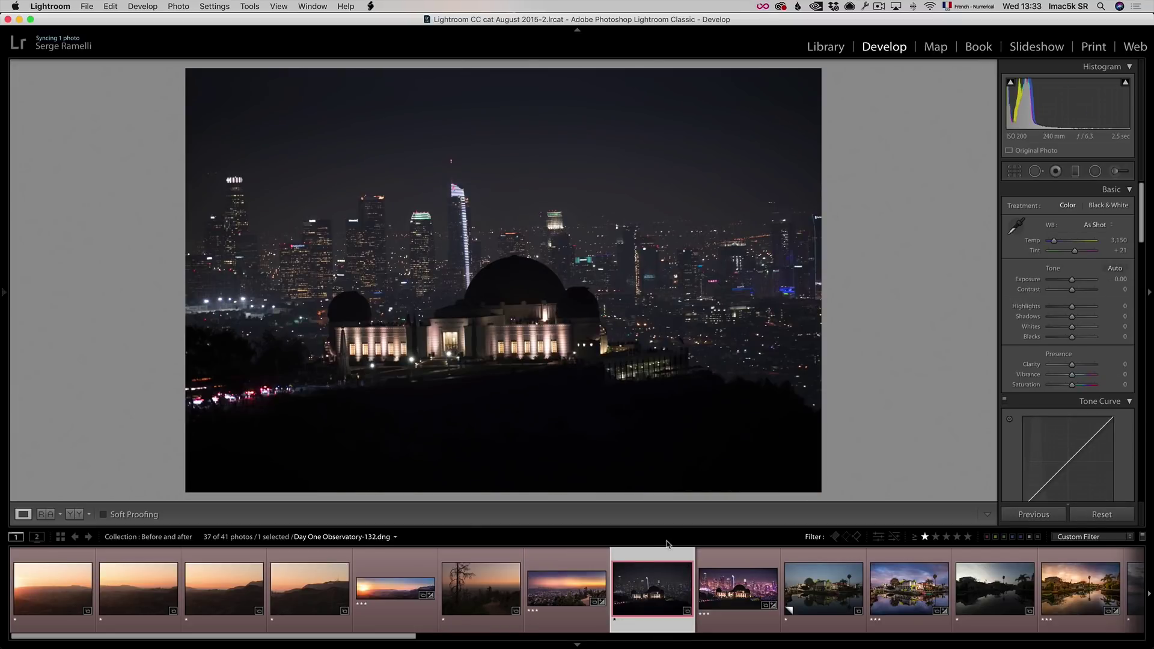
{"action": "left_click", "coordinate": [730, 586]}
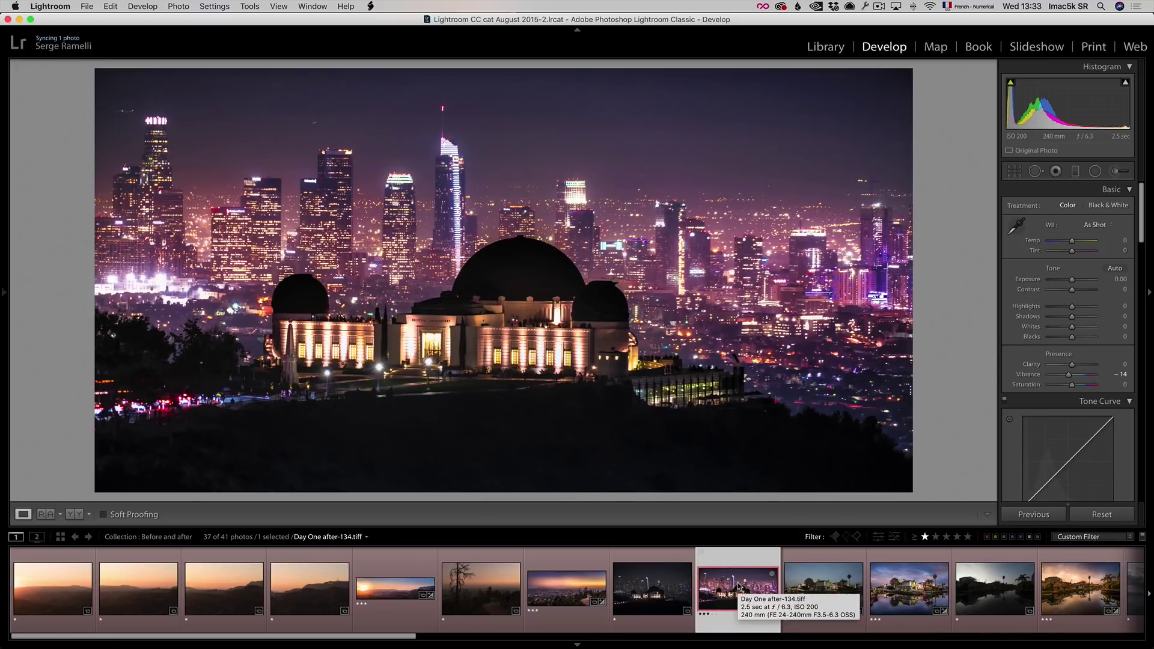
View the canal house, canal sunset and pier at dusk before-and-after pairs
{"action": "left_click", "coordinate": [816, 595]}
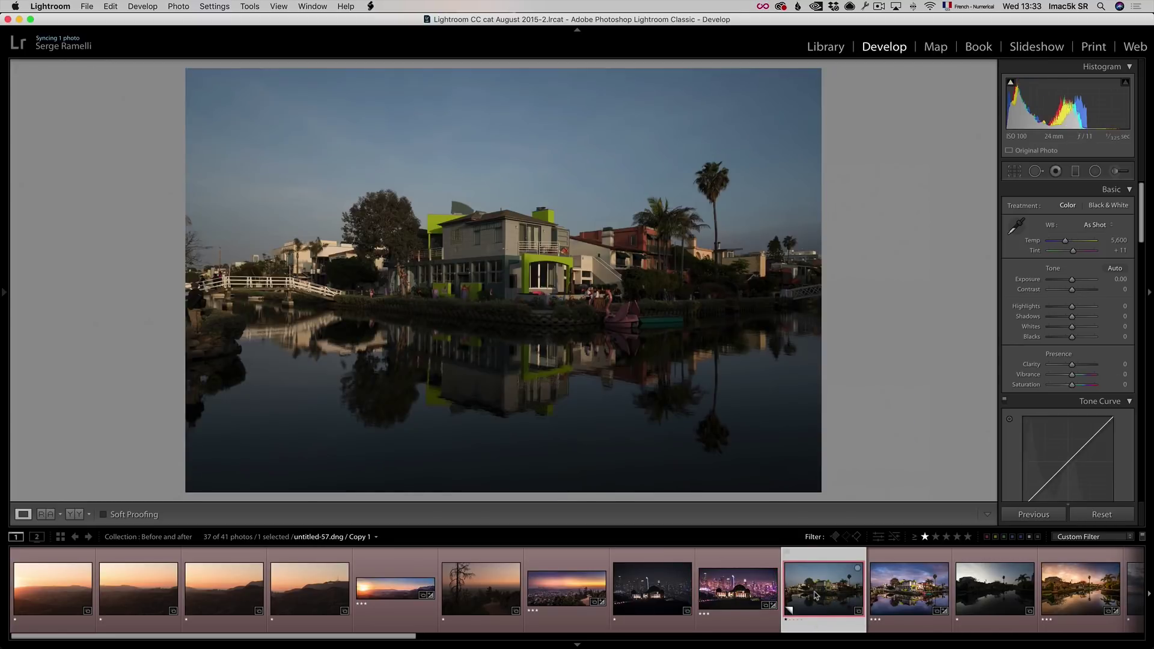
{"action": "left_click", "coordinate": [912, 594]}
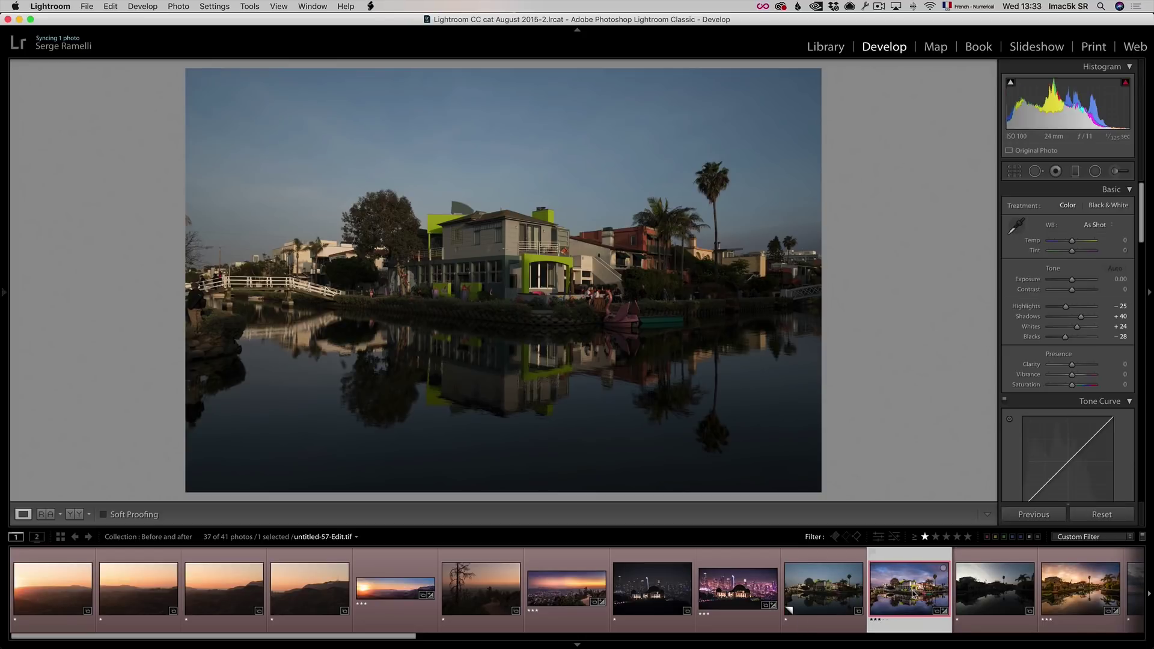
{"action": "left_click", "coordinate": [964, 592]}
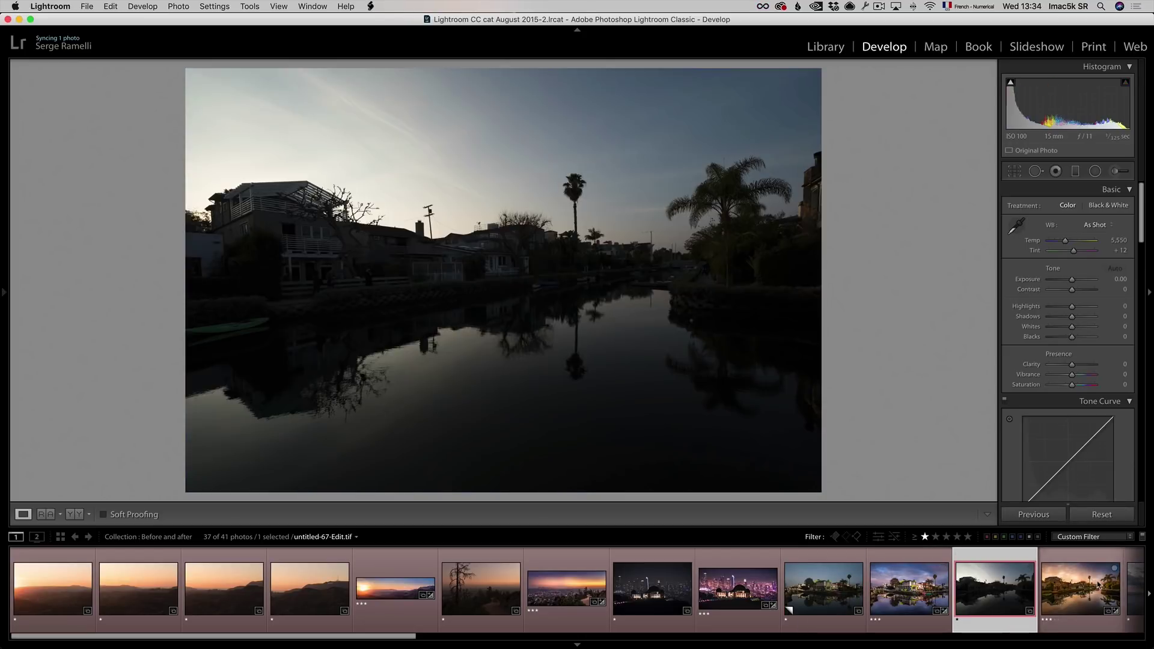
{"action": "left_click", "coordinate": [1097, 584]}
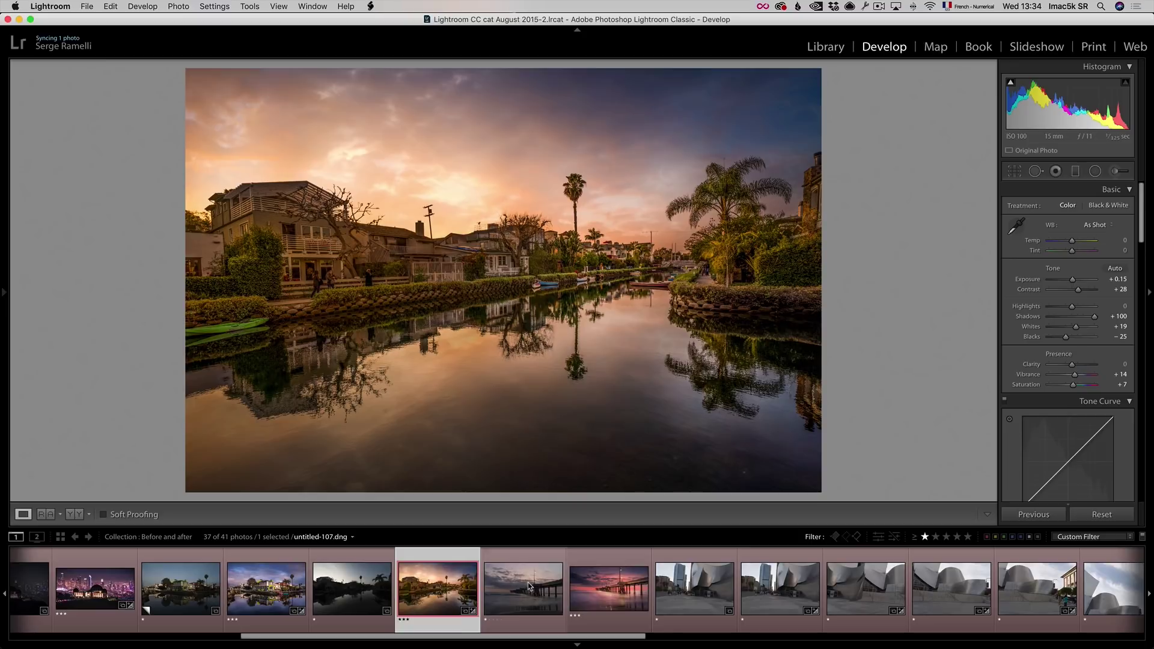
{"action": "left_click", "coordinate": [553, 583]}
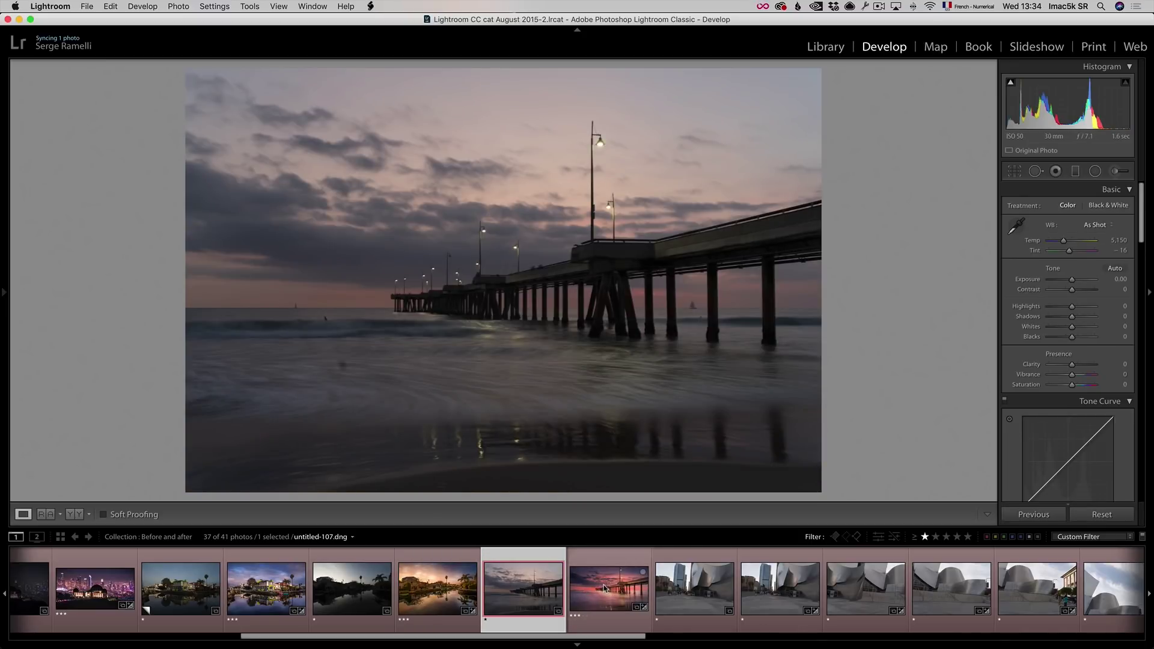
{"action": "left_click", "coordinate": [605, 588]}
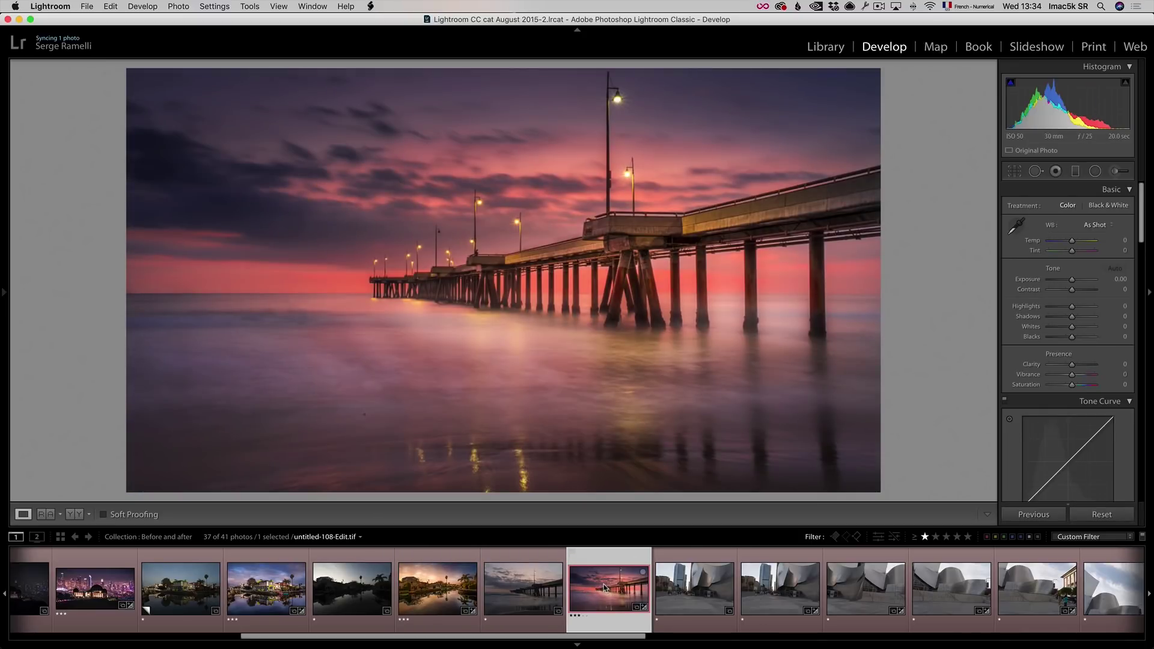
{"action": "scroll", "coordinate": [716, 642], "scroll_direction": "down", "scroll_amount": 3}
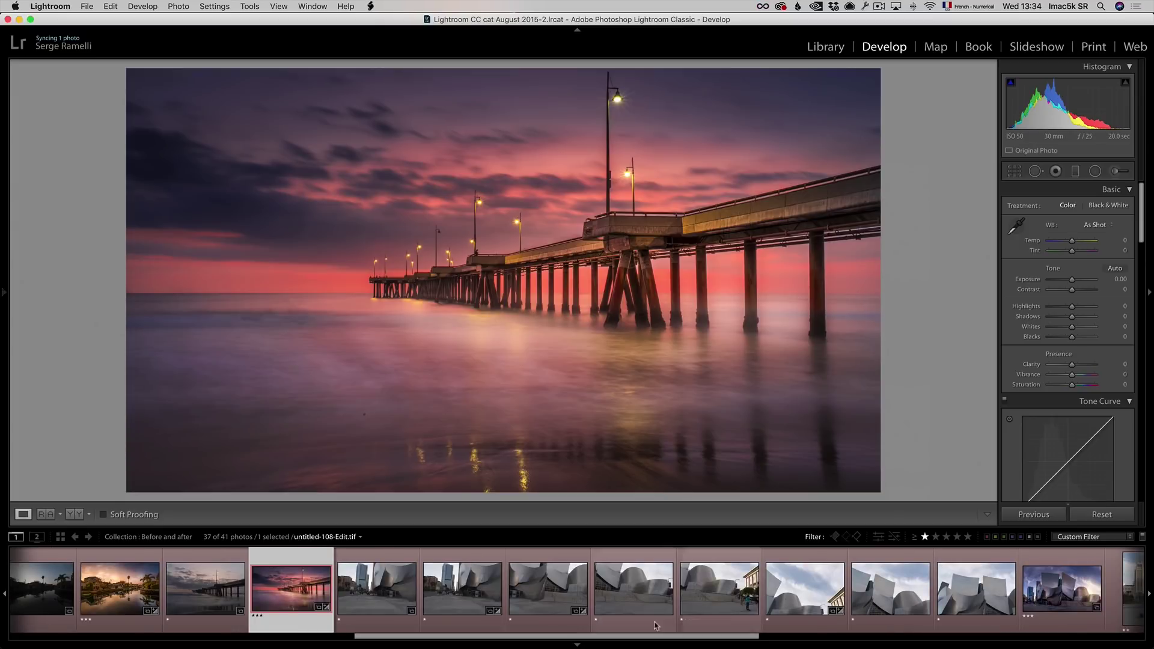
Step through the Walt Disney Concert Hall photos to the finished panorama
{"action": "left_click", "coordinate": [359, 576]}
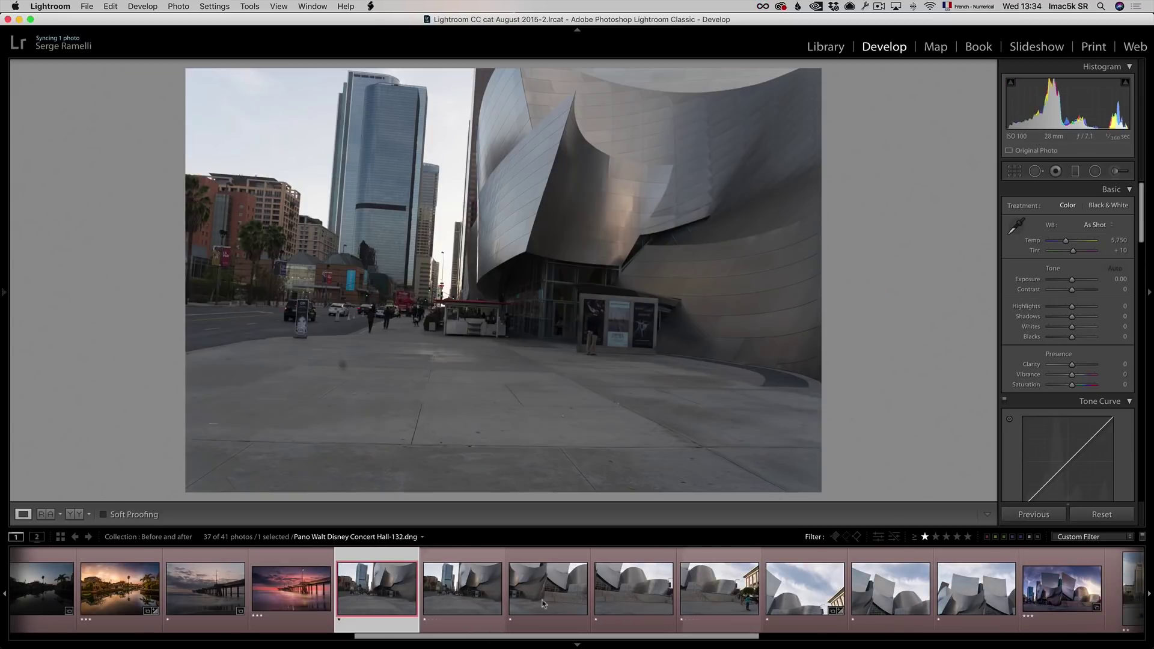
{"action": "left_click", "coordinate": [548, 589]}
{"action": "left_click", "coordinate": [618, 599]}
{"action": "left_click", "coordinate": [705, 599]}
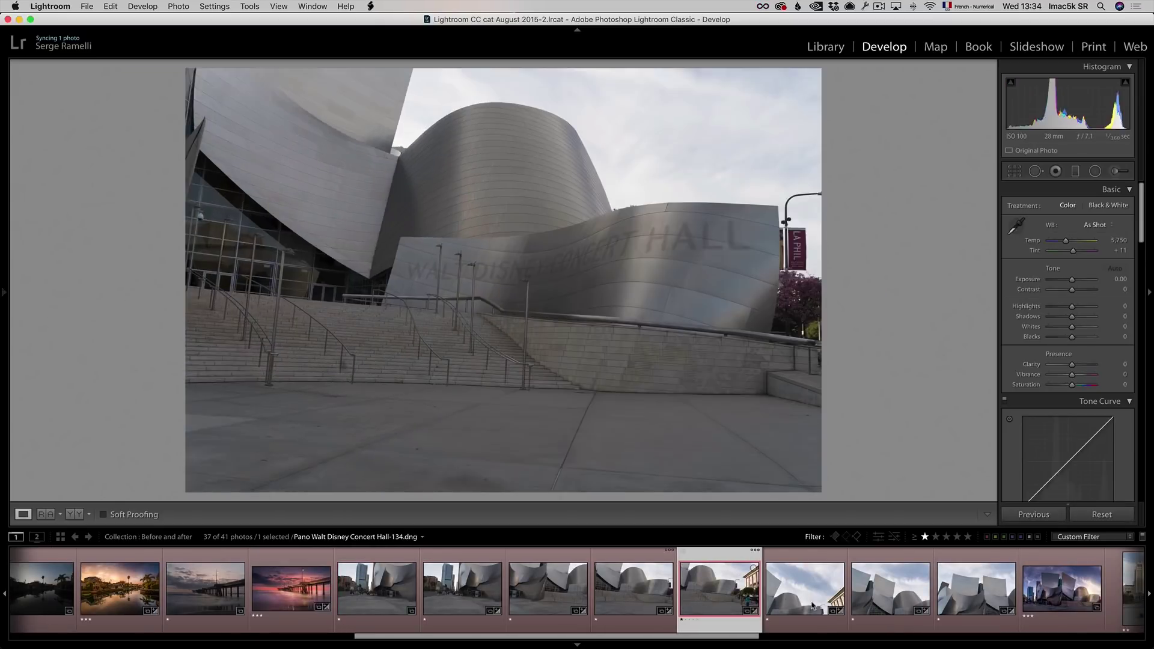
{"action": "left_click", "coordinate": [791, 599]}
{"action": "left_click", "coordinate": [877, 598]}
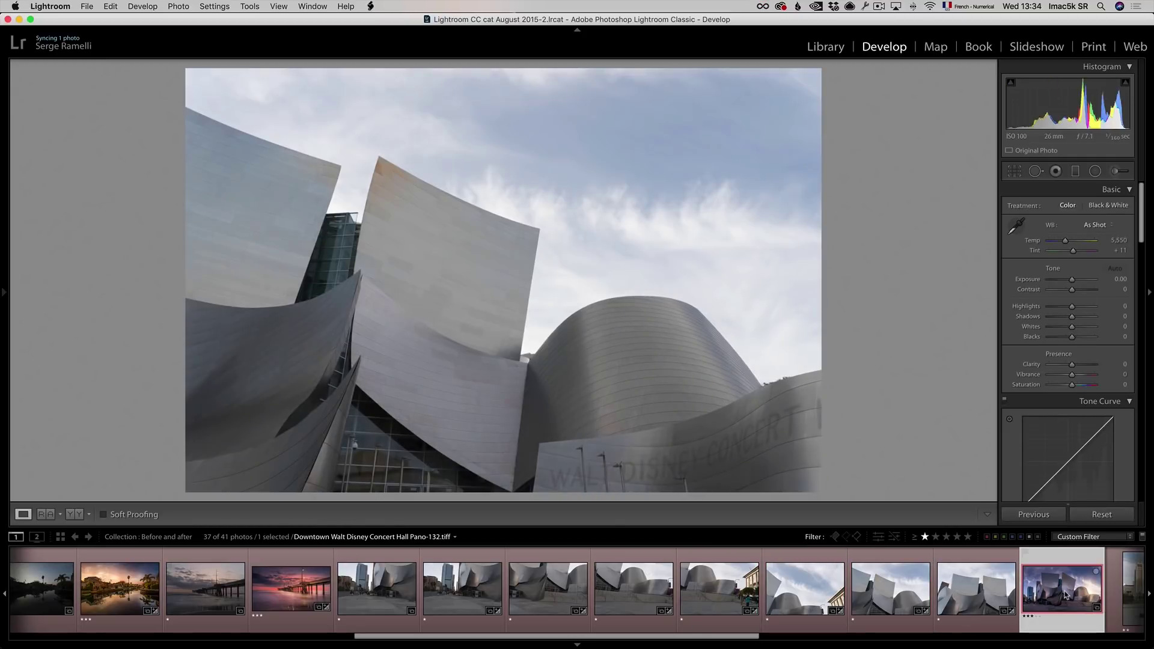
{"action": "left_click", "coordinate": [1067, 595]}
{"action": "left_click_drag", "start_coordinate": [746, 645], "coordinate": [871, 634]}
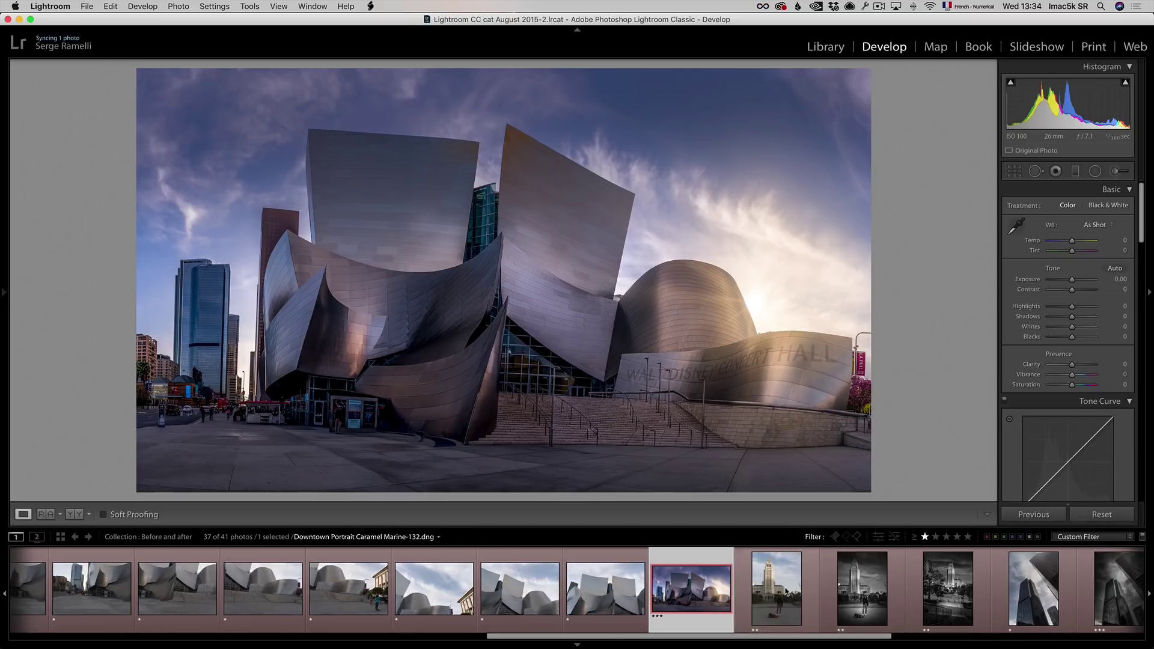
View the City Hall, black-and-white City Hall, tall building and highway light-trail photos
{"action": "left_click", "coordinate": [784, 592]}
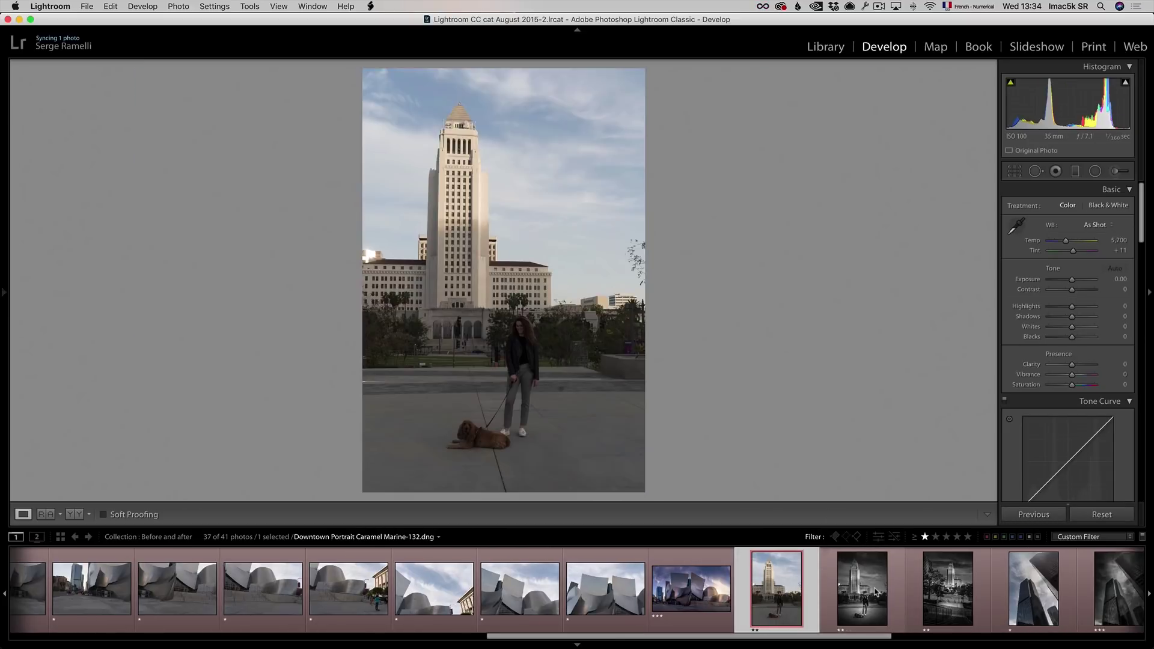
{"action": "left_click", "coordinate": [877, 592]}
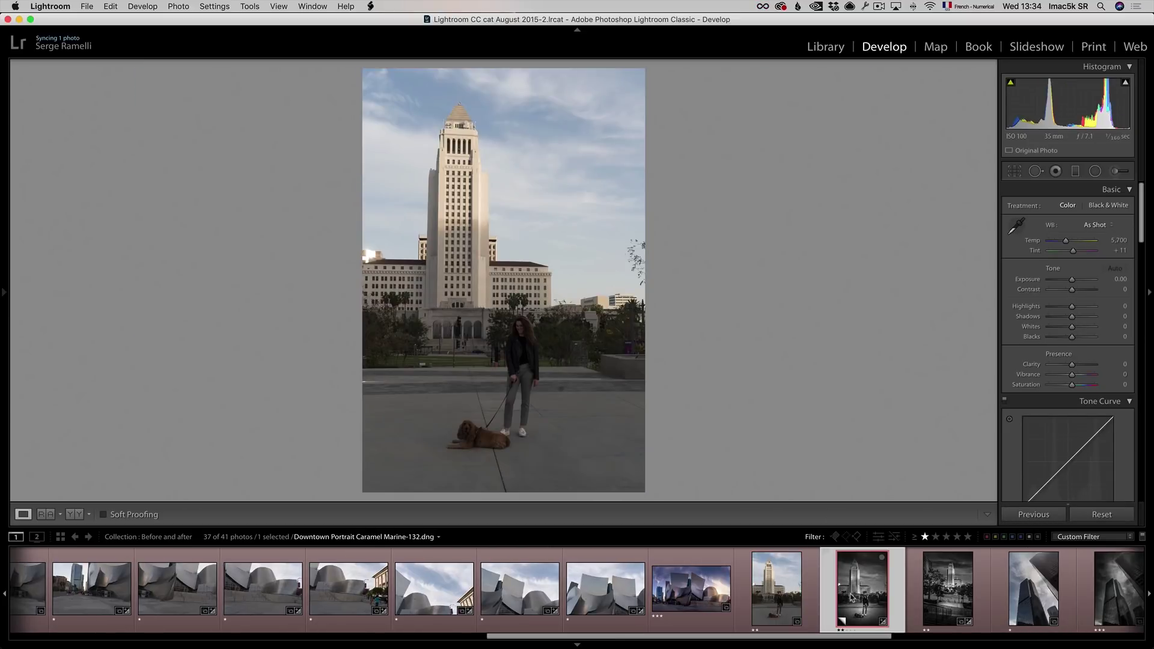
{"action": "left_click", "coordinate": [1025, 590]}
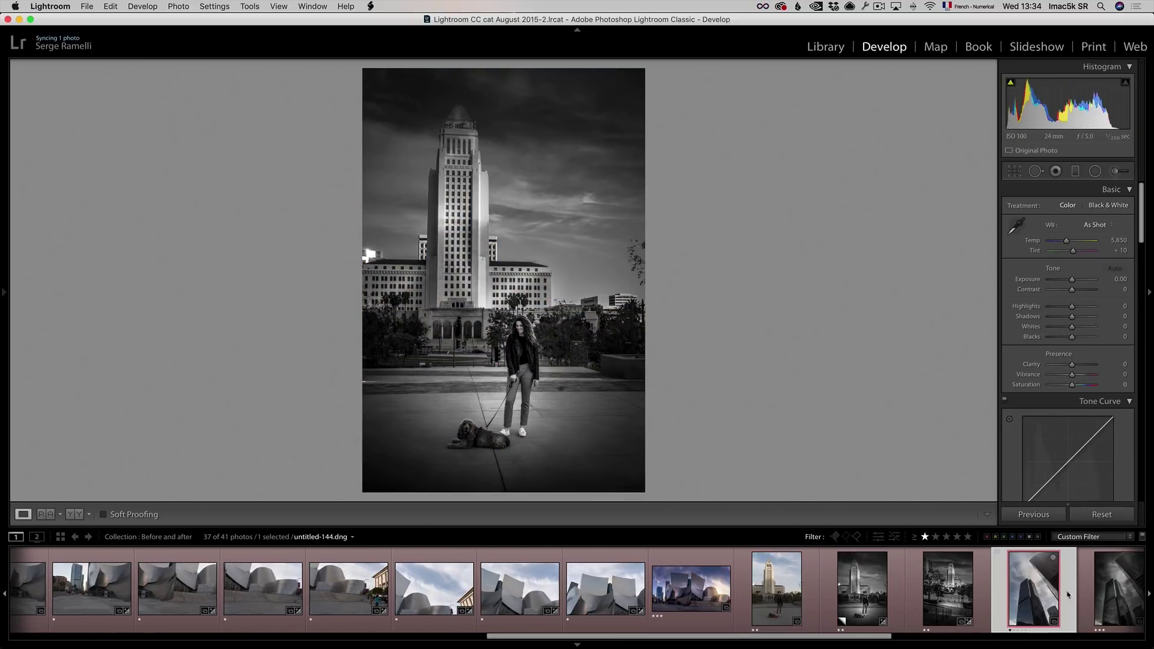
{"action": "left_click", "coordinate": [587, 589]}
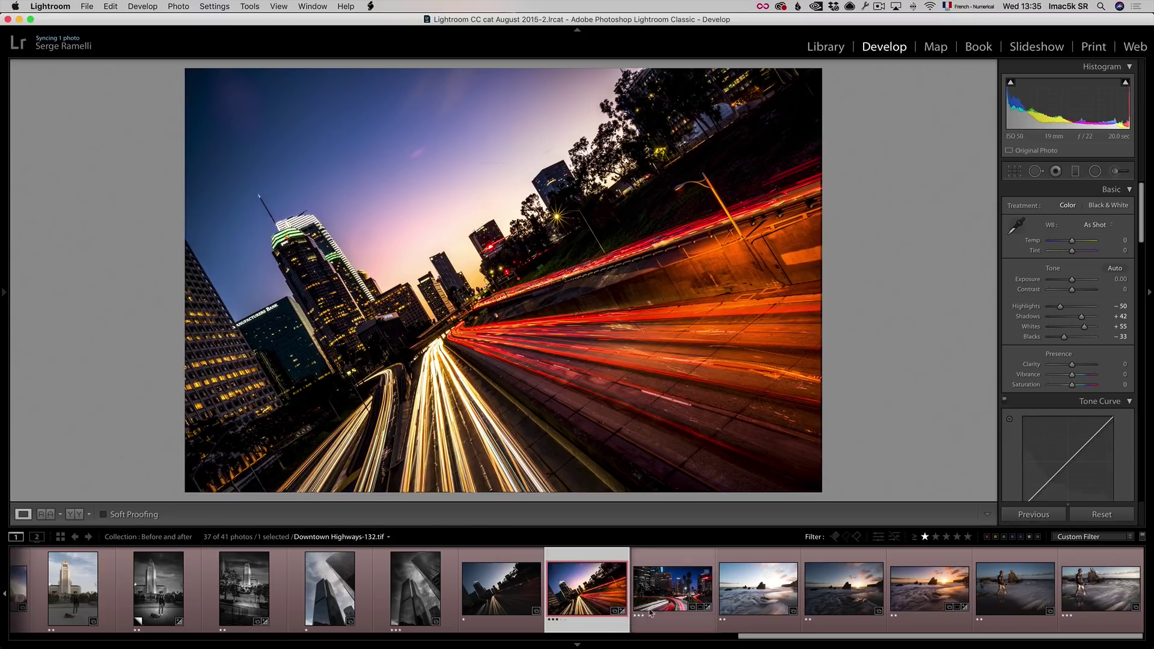
Step through the beach sunset pair and photographer shots to Day Four After-133.tif
{"action": "left_click", "coordinate": [770, 595]}
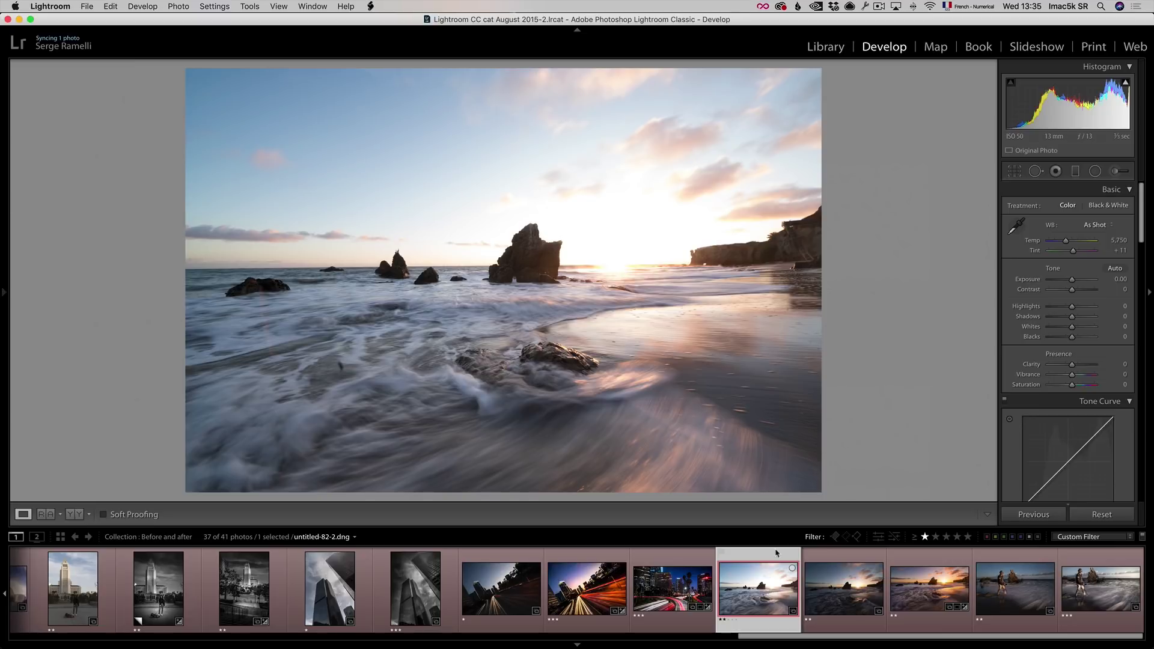
{"action": "left_click", "coordinate": [844, 597]}
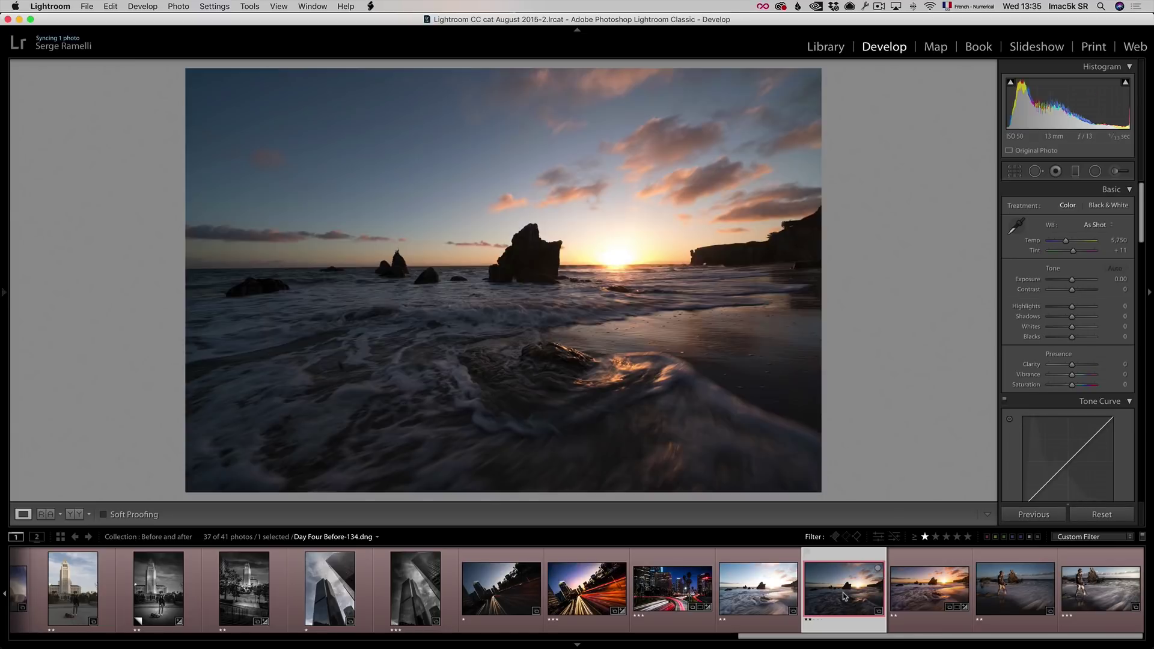
{"action": "left_click", "coordinate": [953, 596]}
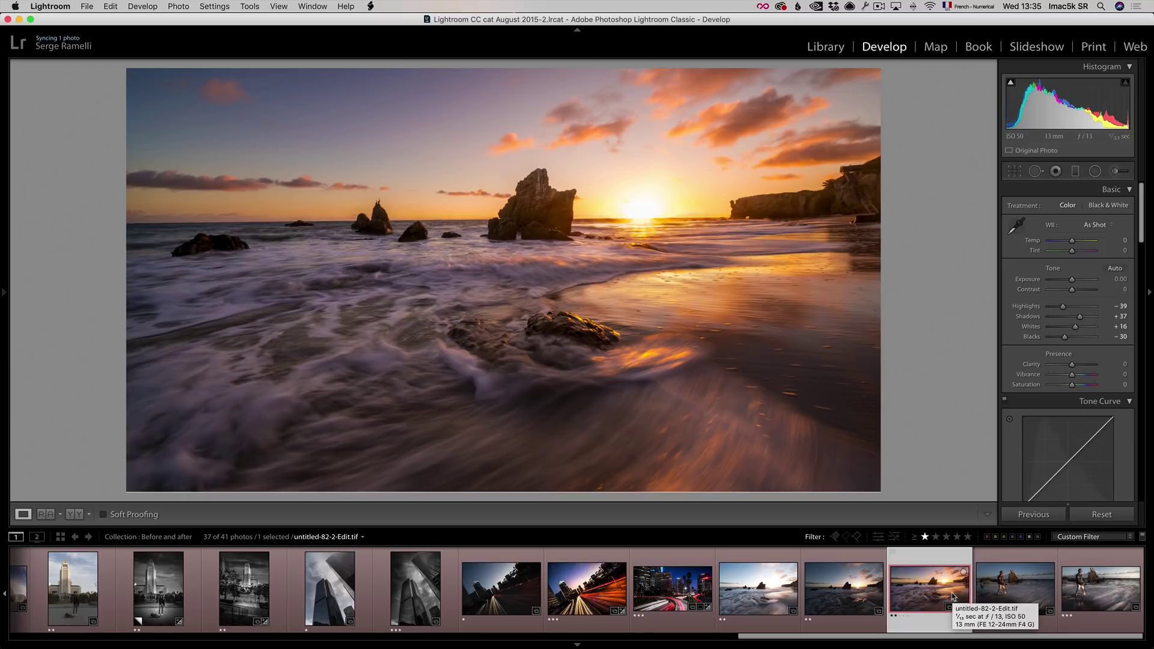
{"action": "left_click", "coordinate": [1018, 593]}
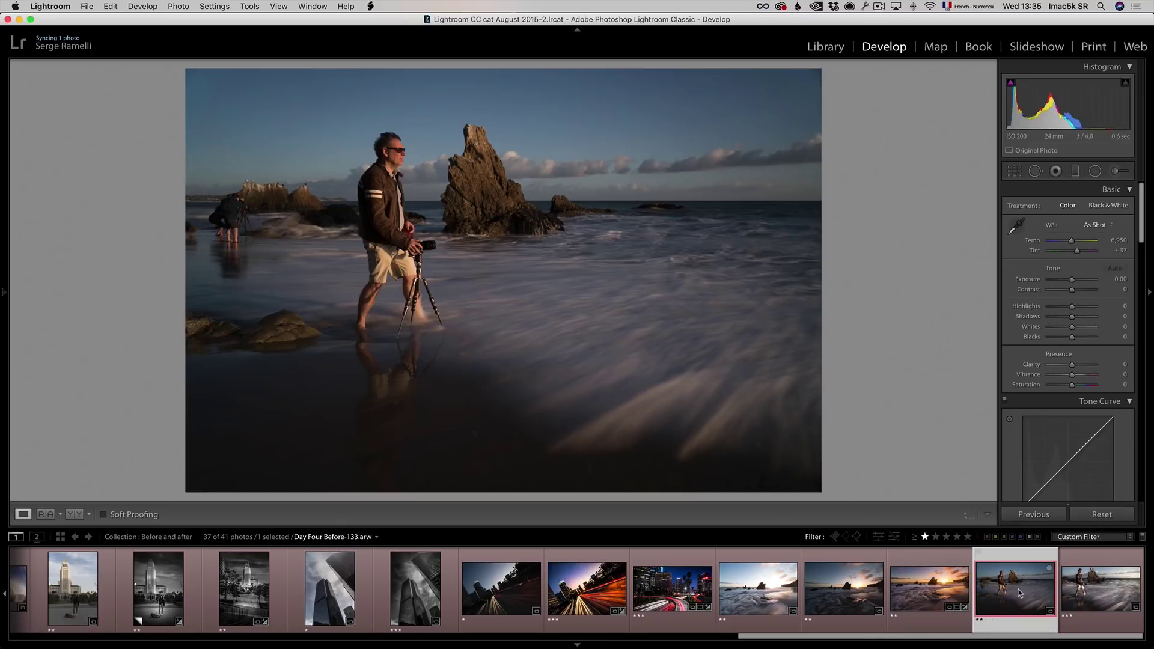
{"action": "left_click", "coordinate": [1076, 591]}
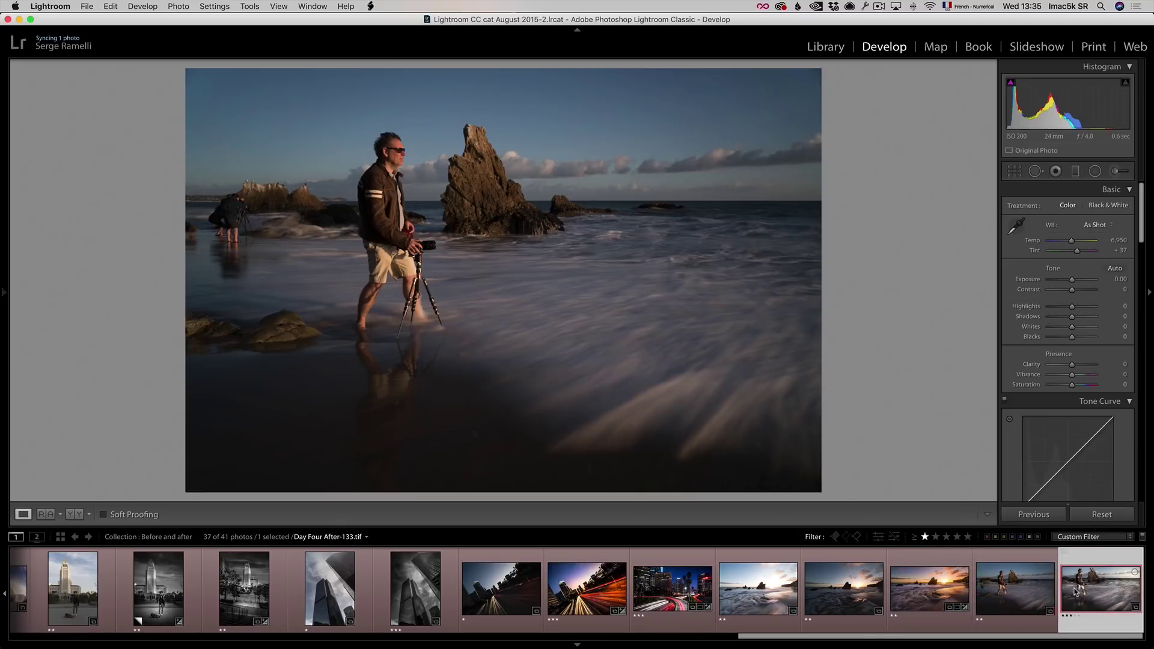